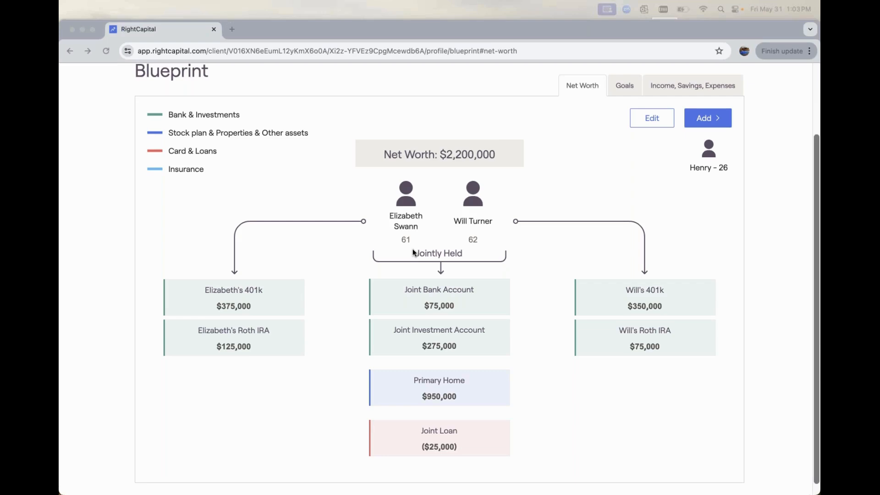
Step: Examine the blueprint's goals timeline for planned vacations, retirement ages, and the couple's retirement health and long-term care costs
scroll(459, 221, up, 2)
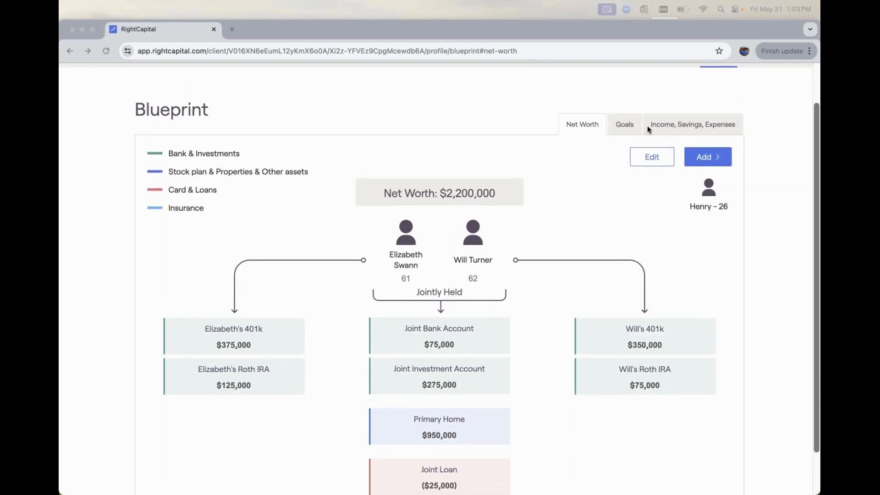
click(627, 122)
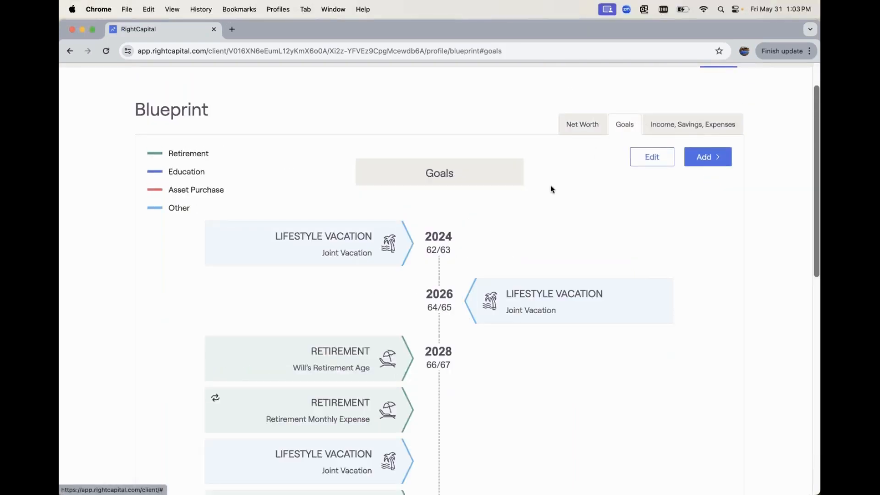
scroll(551, 187, down, 5)
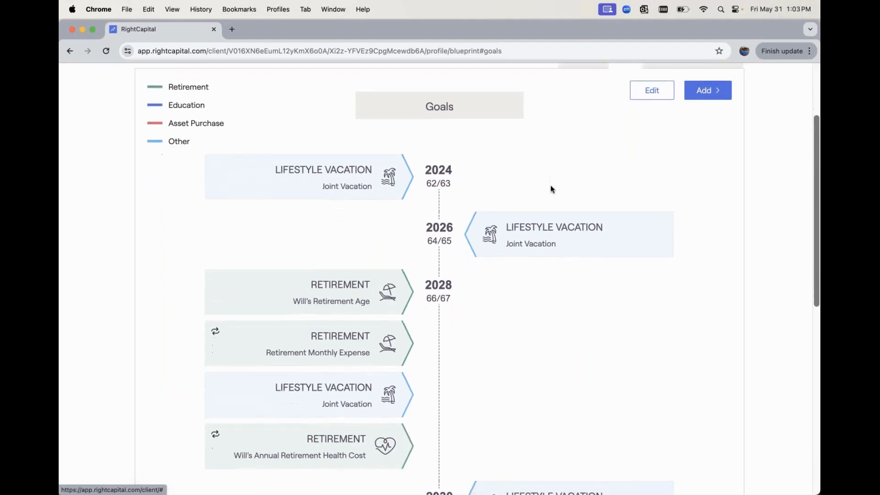
scroll(551, 188, down, 4)
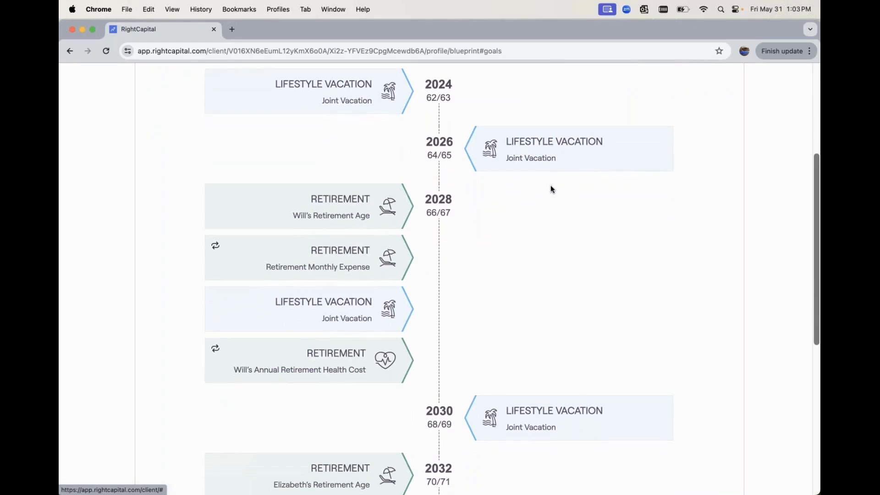
scroll(551, 188, down, 3)
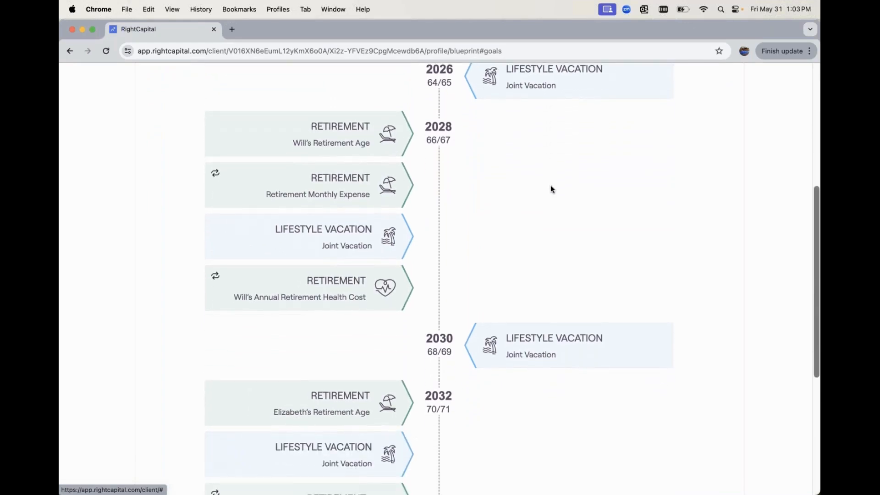
scroll(552, 189, down, 2)
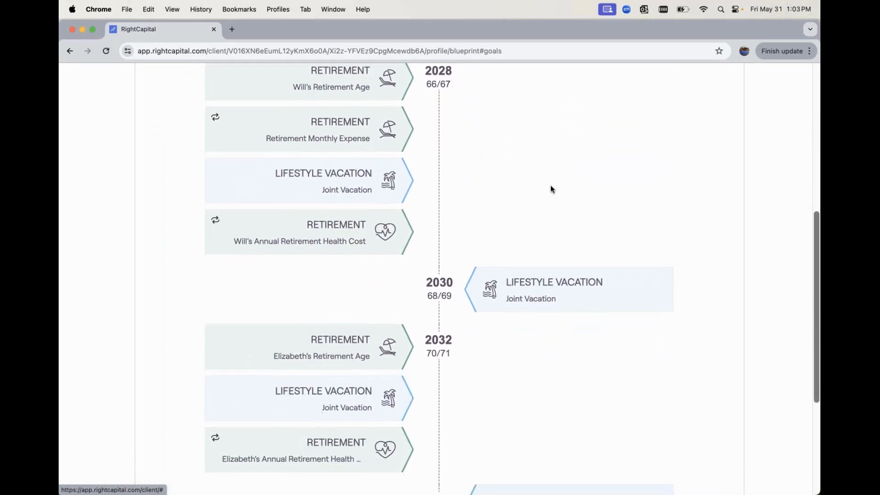
scroll(551, 188, down, 5)
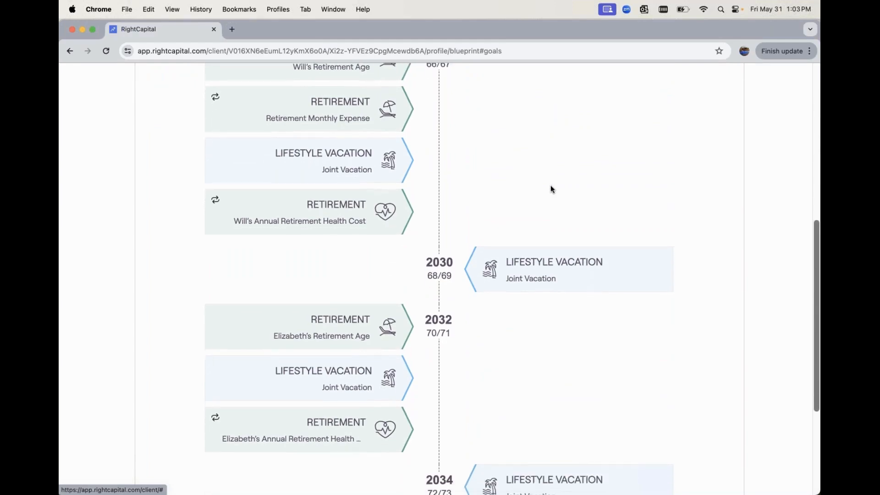
scroll(551, 189, down, 4)
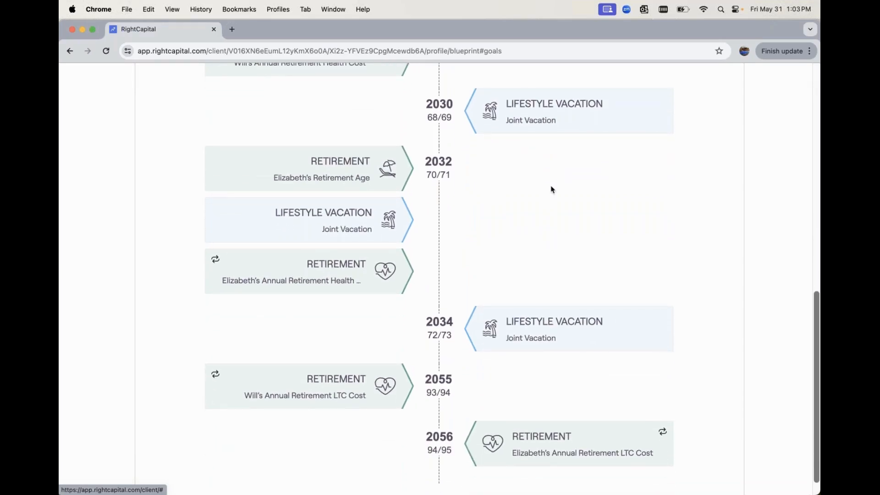
scroll(552, 189, down, 2)
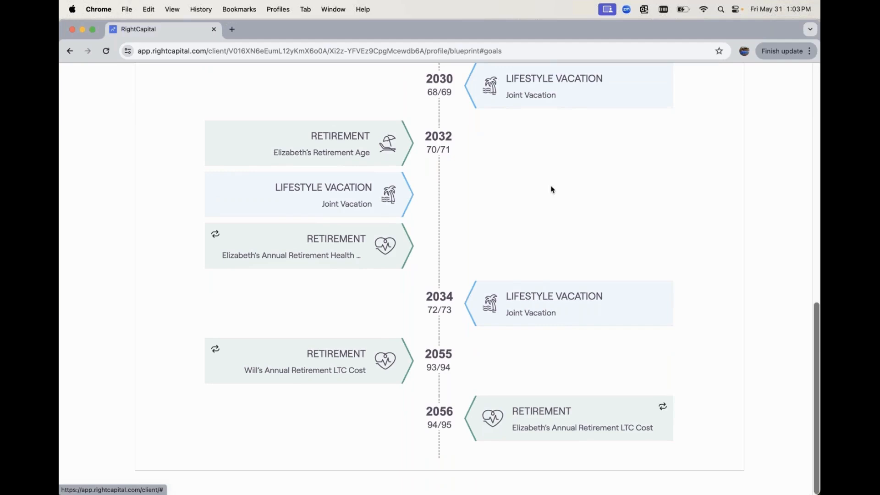
Step: Review the blueprint's income, savings and expenses, and inspect both spouses' Social Security filing details without changing them
scroll(551, 190, up, 15)
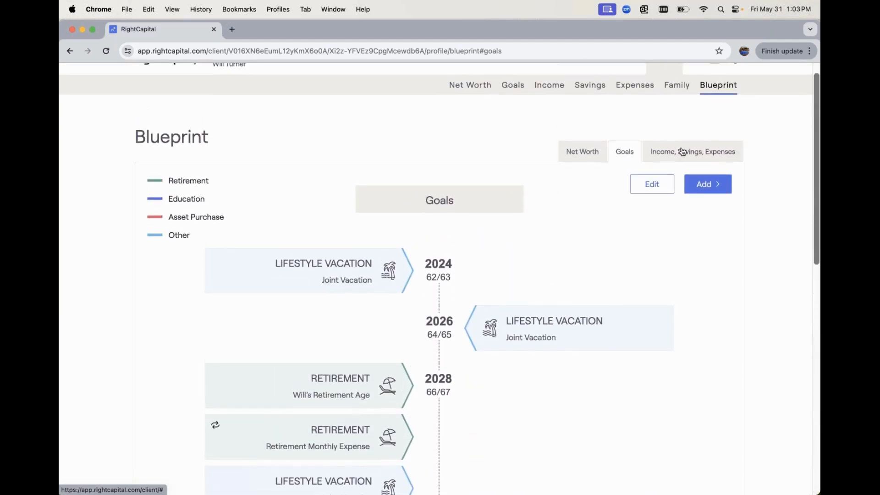
click(655, 151)
scroll(477, 260, down, 3)
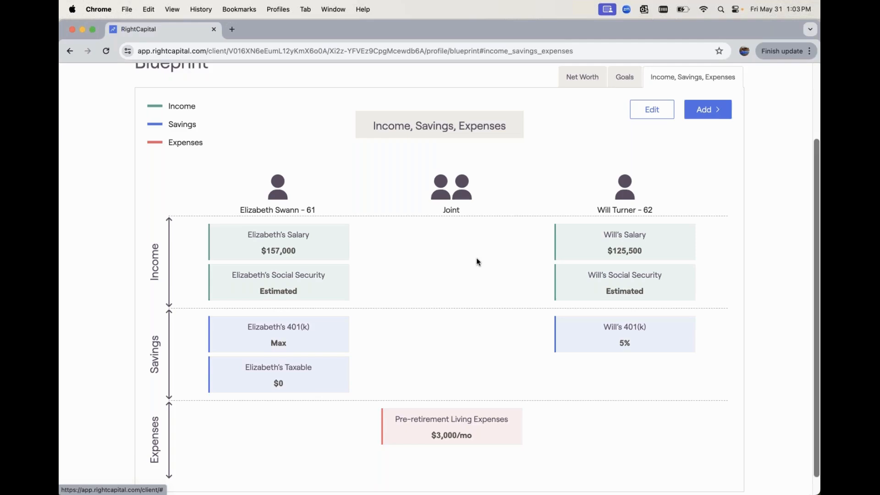
scroll(477, 258, down, 1)
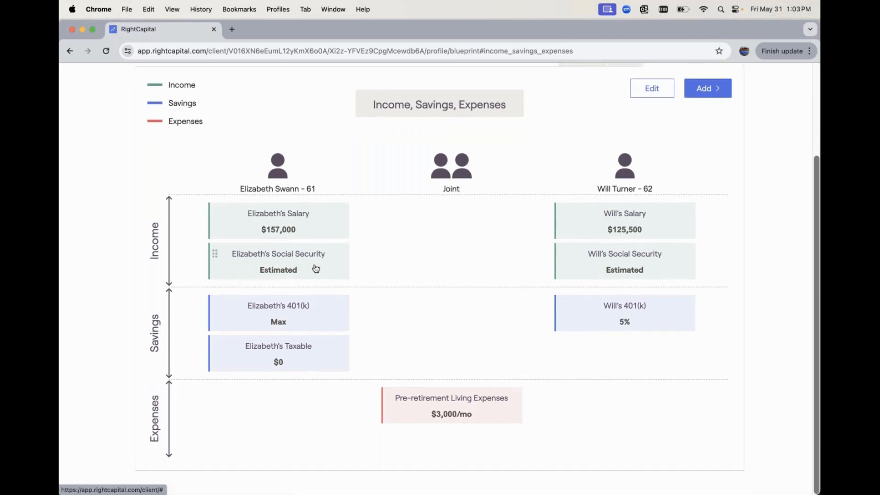
click(302, 268)
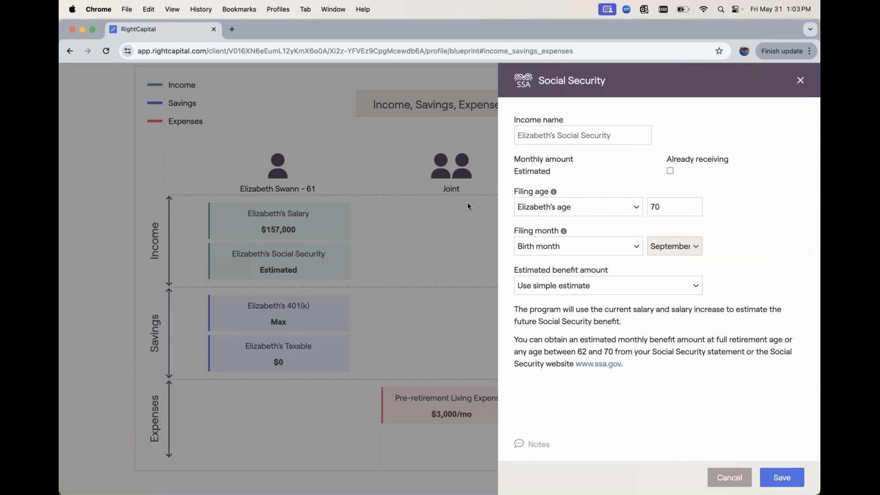
click(800, 81)
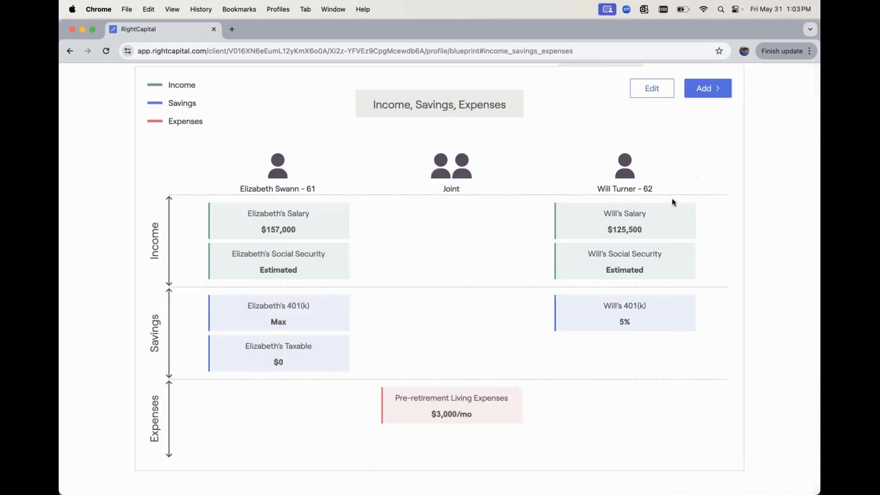
click(629, 258)
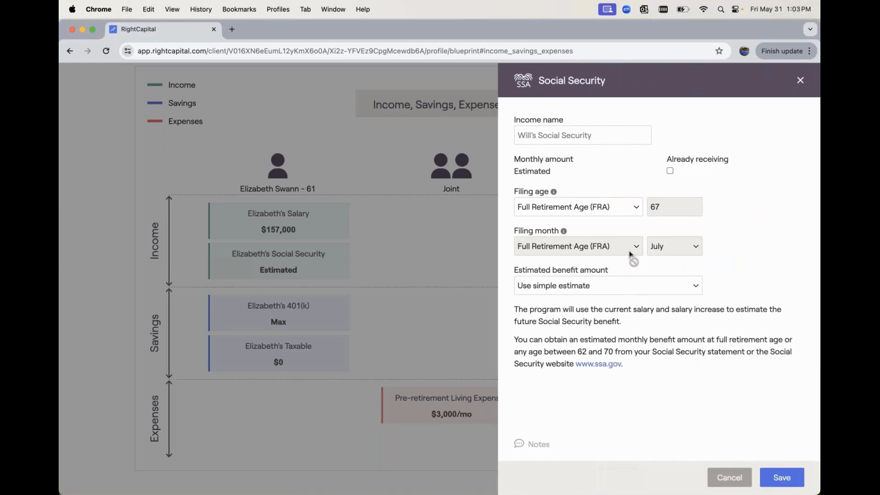
click(802, 82)
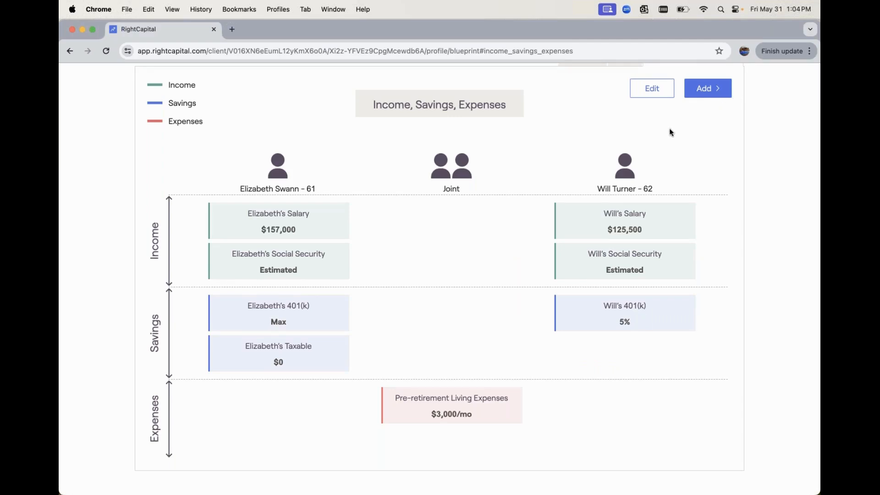
Step: Open the Annual Retirement Health Cost goal from the profile's goals and set the wife's cost estimate to Detailed estimate
scroll(670, 132, up, 2)
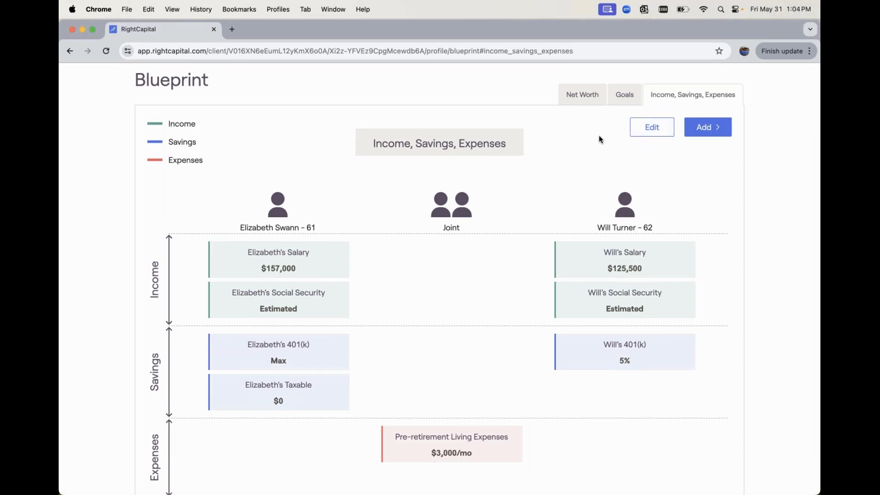
scroll(599, 138, up, 4)
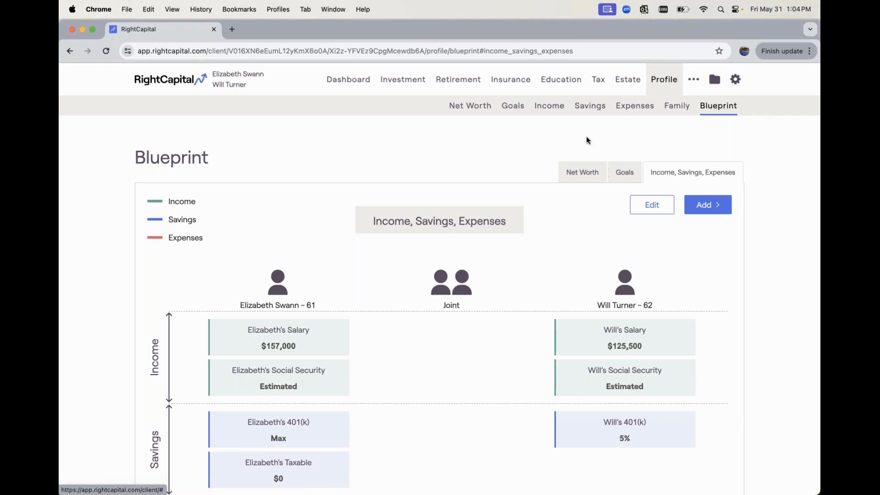
click(517, 109)
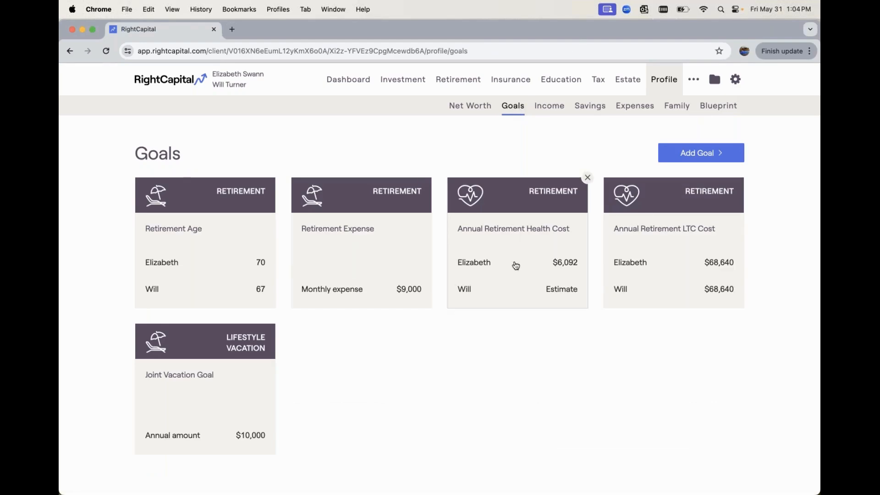
click(515, 266)
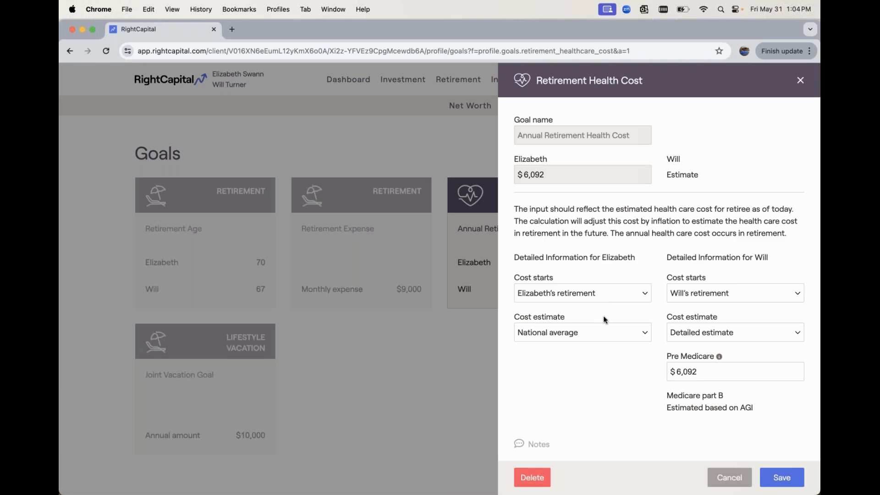
click(591, 336)
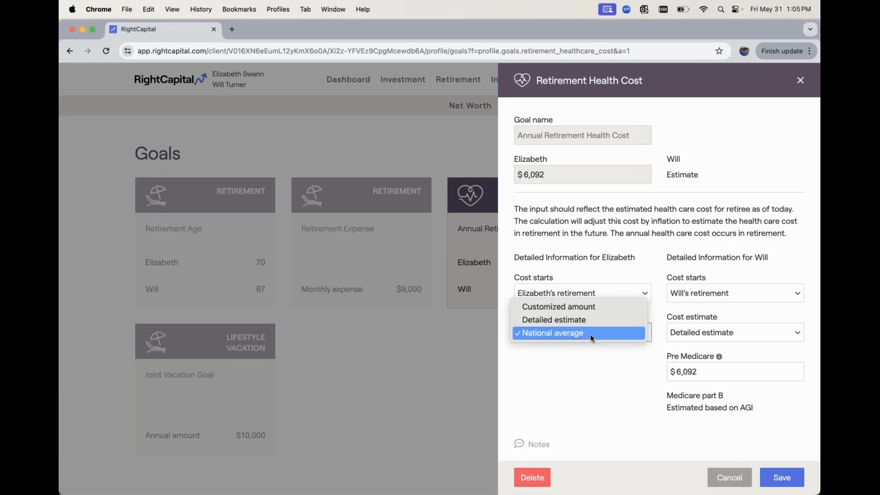
click(609, 318)
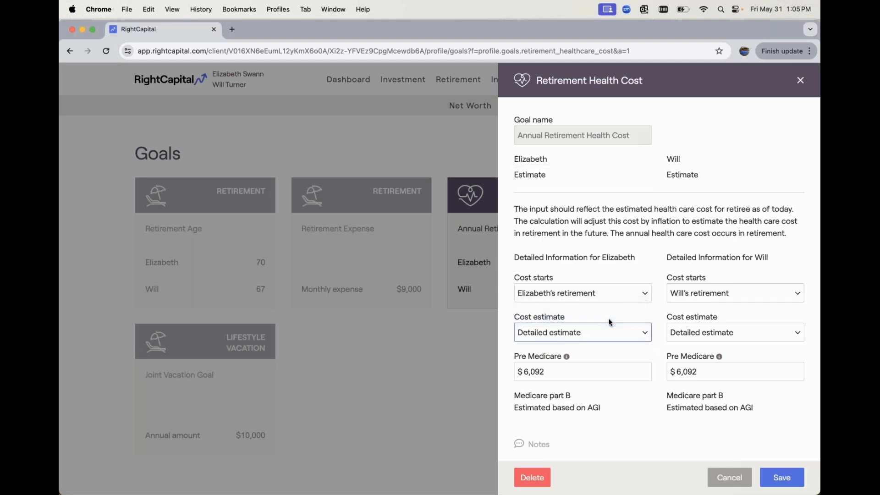
Step: Examine the wife's detailed health cost inputs, including the cost start options, Pre Medicare amount and Medicare part B basis
scroll(608, 318, down, 4)
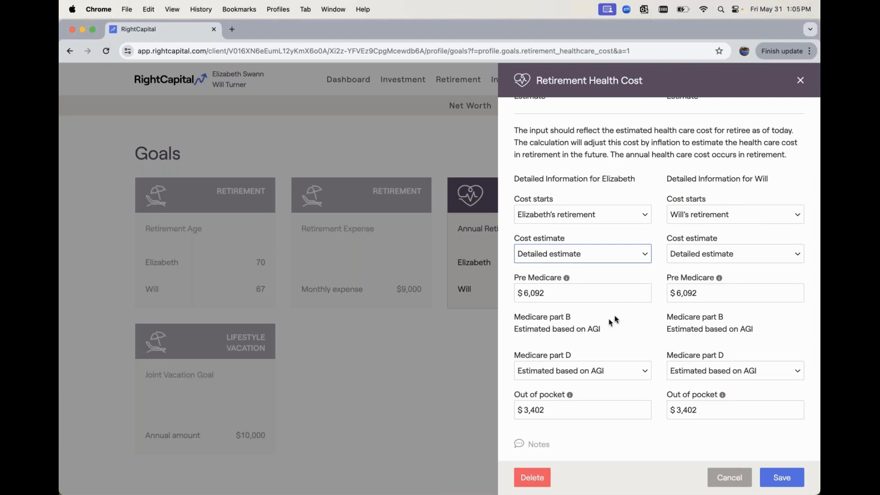
click(592, 218)
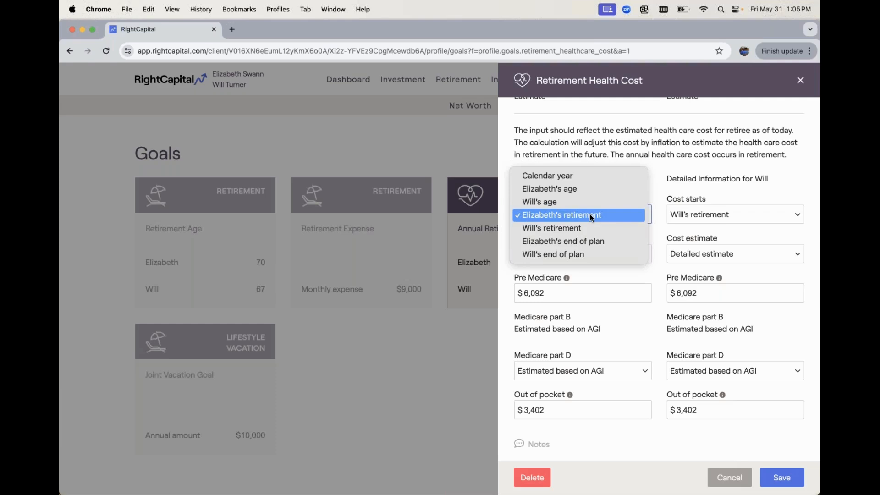
click(689, 178)
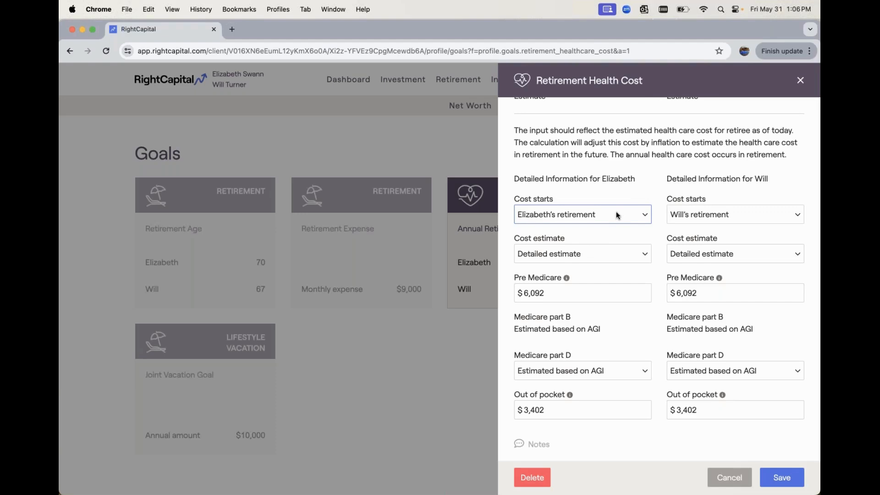
click(584, 298)
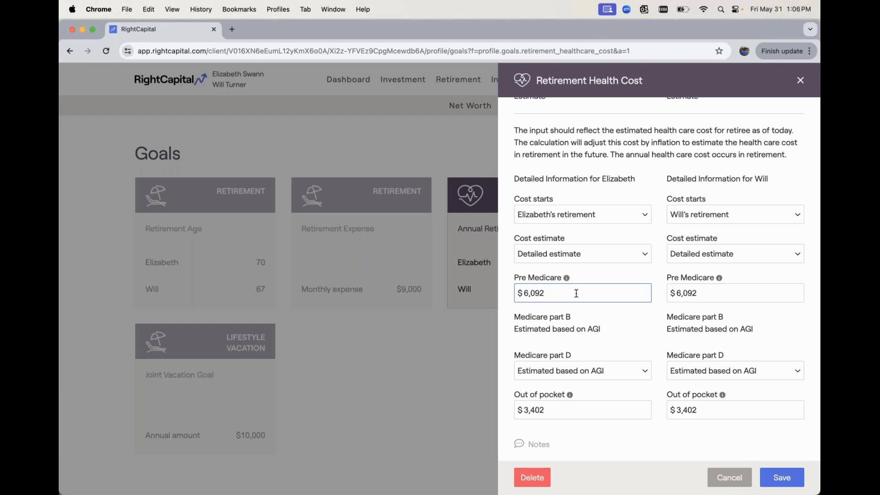
click(559, 338)
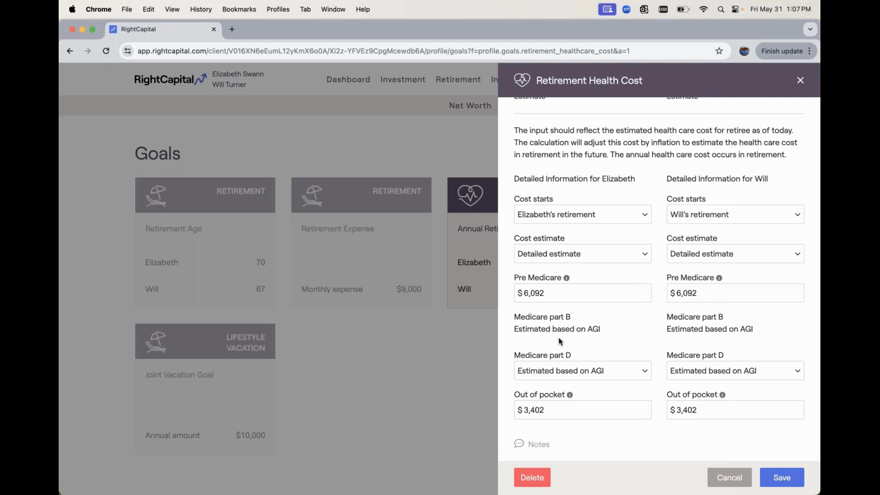
Step: Set the wife's Medicare part D to Not enrolled and her out-of-pocket cost to $2,000
click(580, 372)
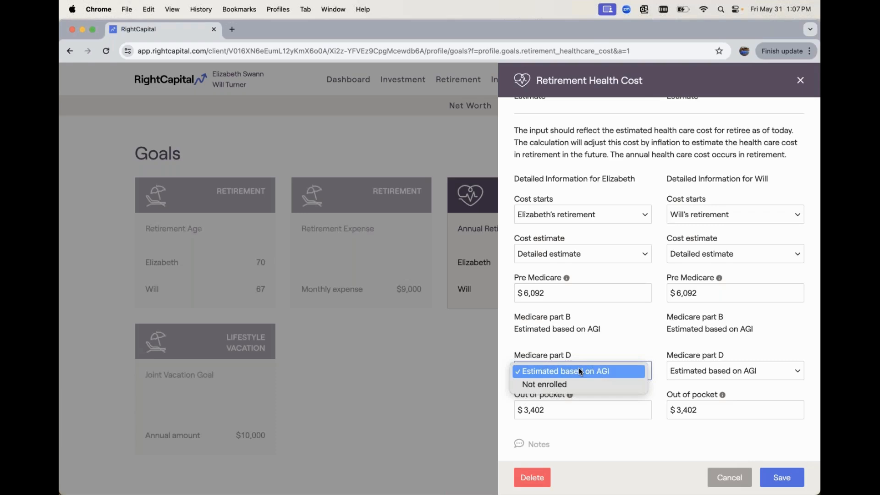
click(580, 381)
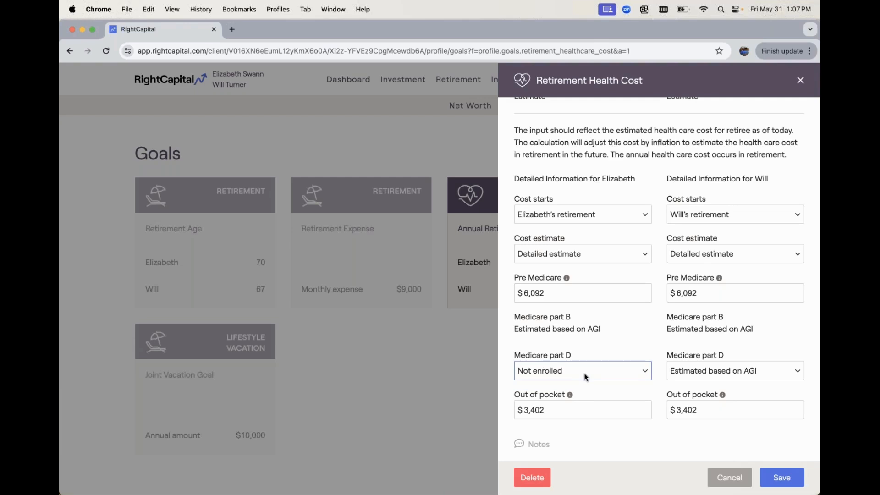
click(585, 409)
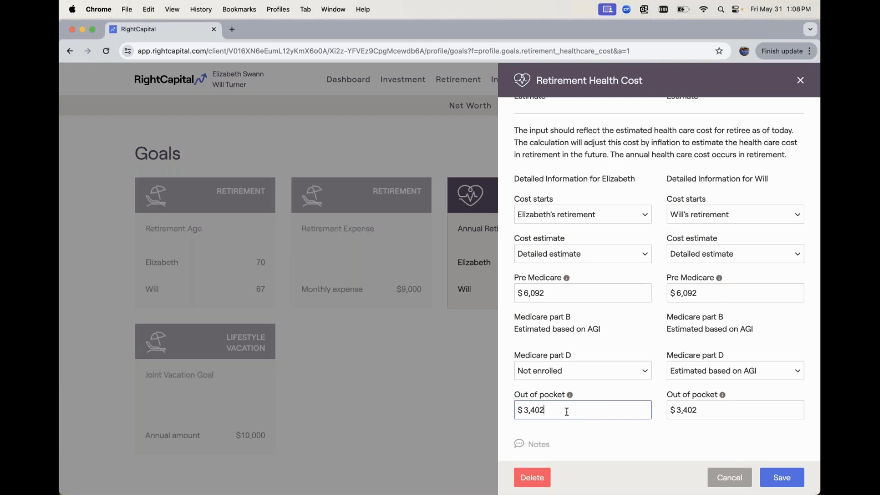
drag(568, 410, 510, 412)
key(BackSpace)
text(2000)
Step: Set the wife's Medicare part D to Estimated based on AGI and save the retirement health cost goal
click(579, 371)
click(598, 356)
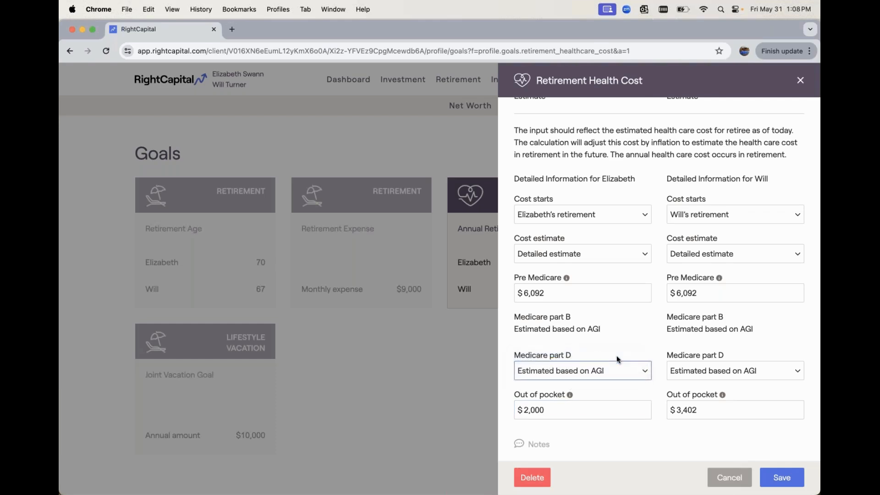
click(773, 479)
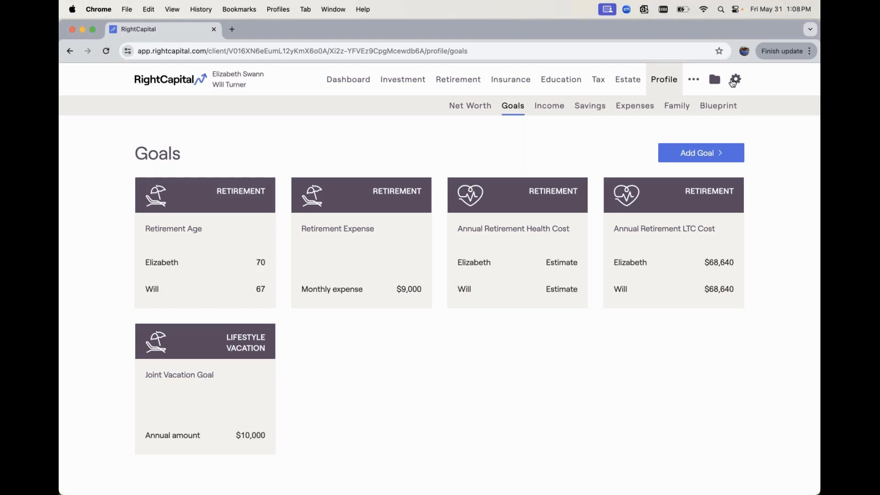
Step: Enable Specify prior year's MAGI in the tax assumptions of the client settings
click(732, 81)
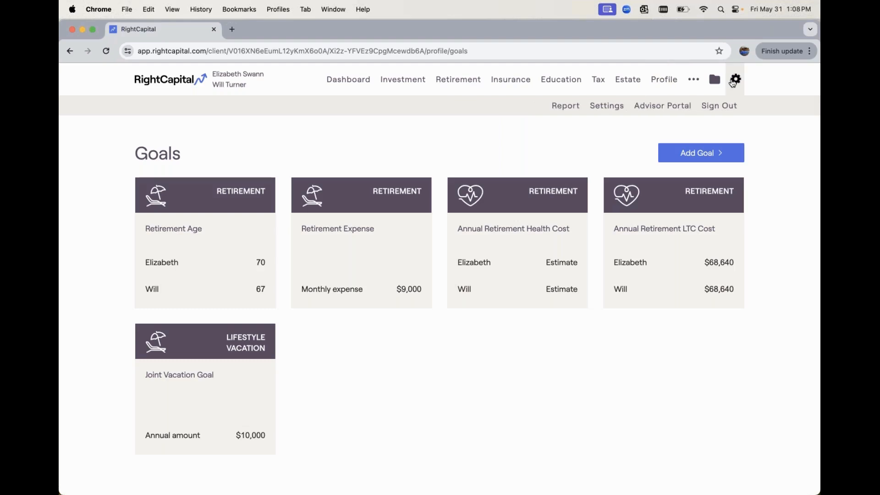
click(617, 107)
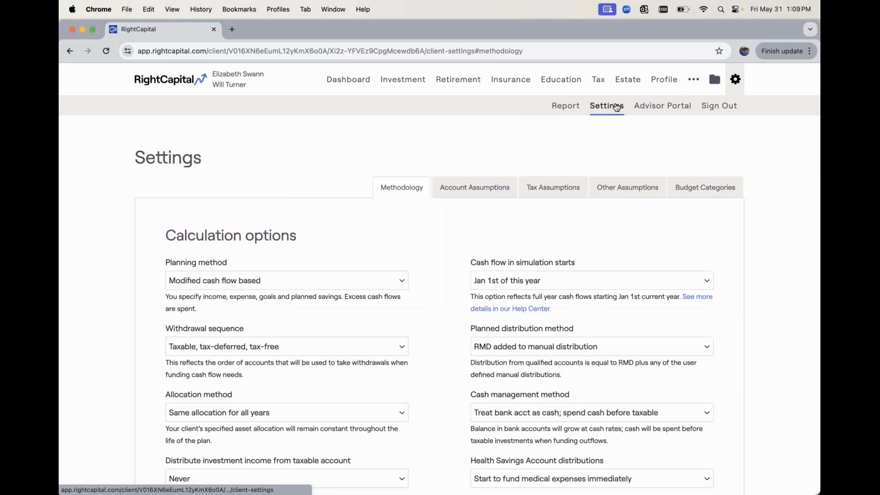
click(562, 187)
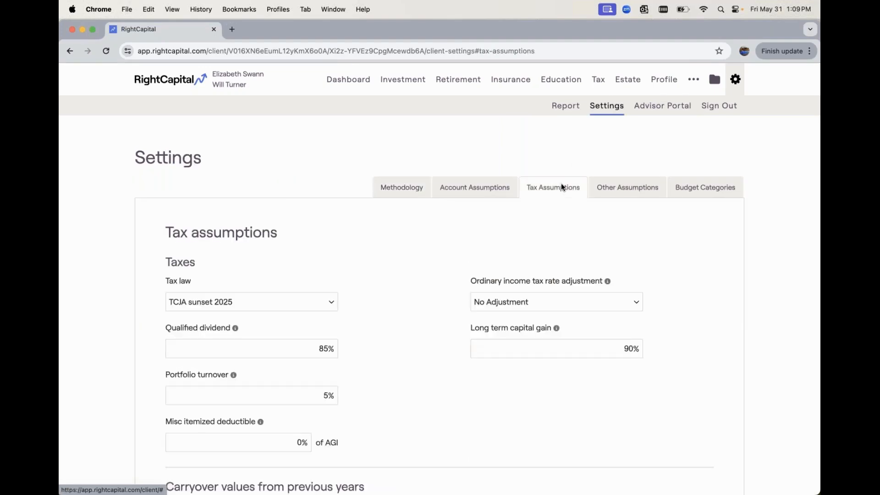
scroll(442, 255, down, 5)
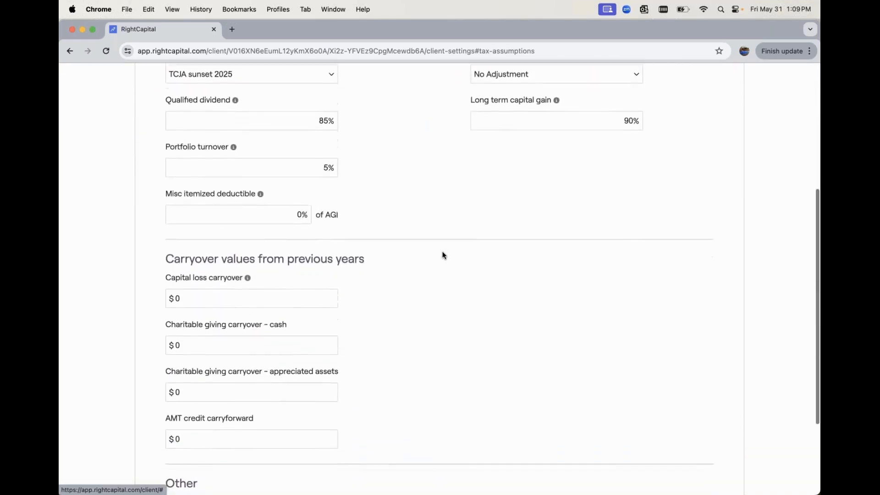
scroll(443, 255, down, 3)
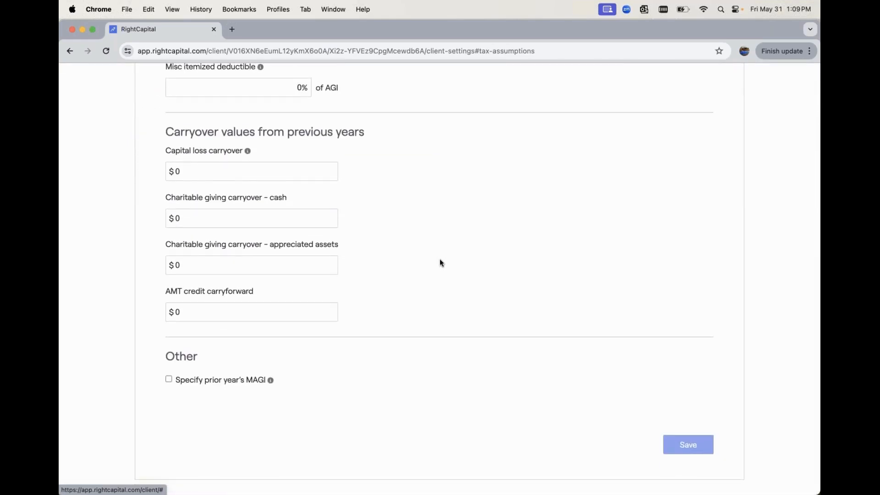
click(204, 382)
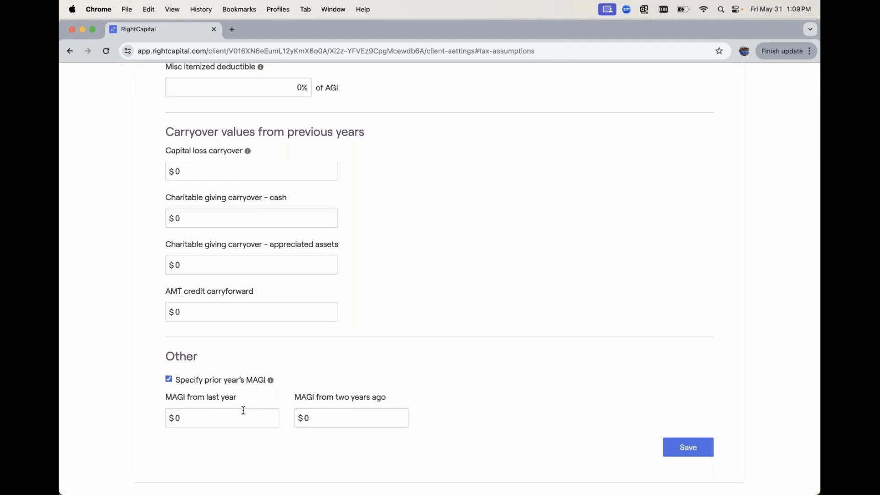
scroll(244, 410, up, 10)
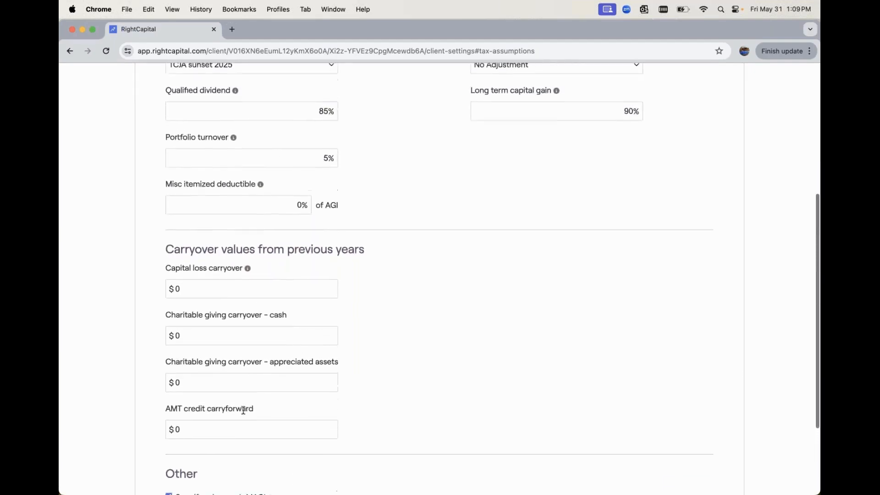
scroll(243, 409, up, 3)
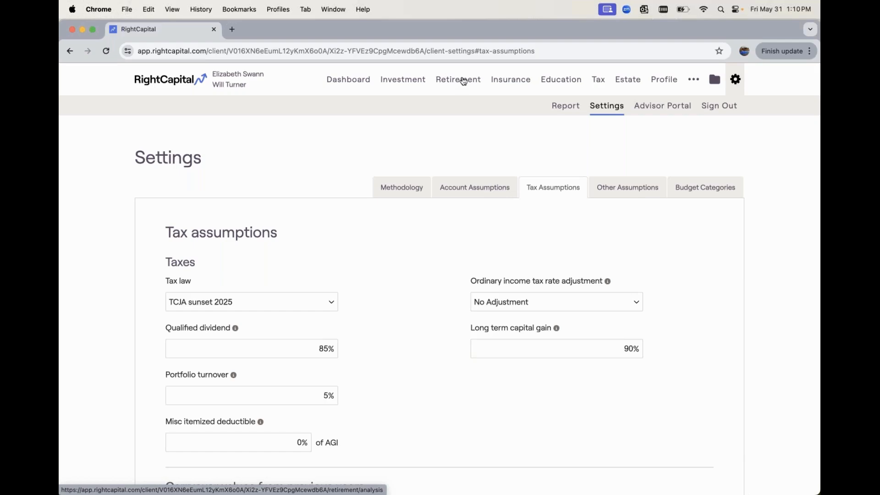
Step: Open the retirement Medicare page and examine the considerations, enrollment guidance and available proposed Medicare choices
click(464, 80)
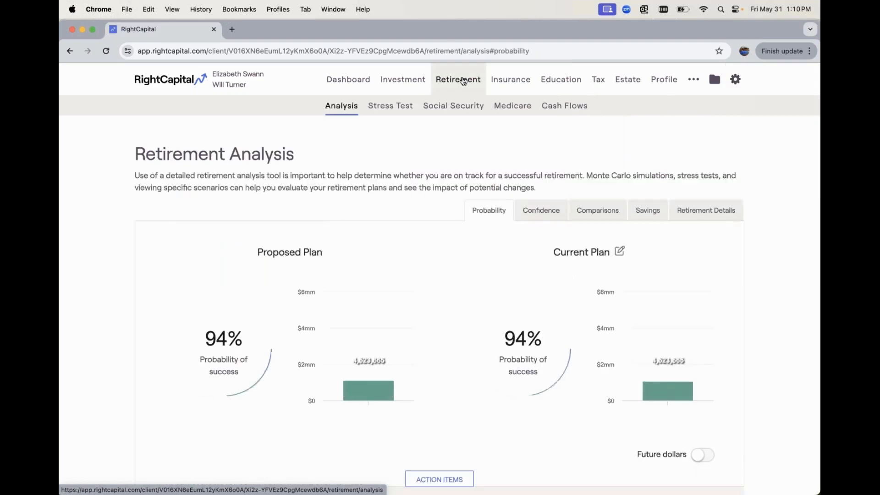
click(513, 111)
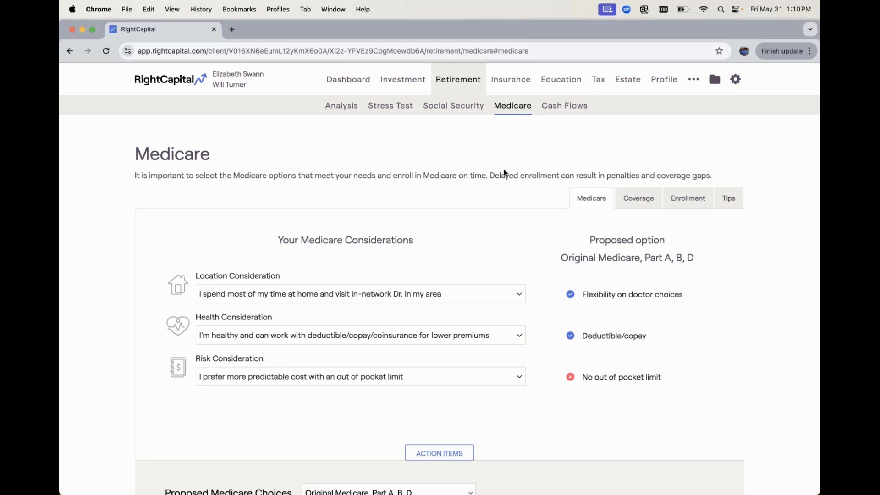
scroll(504, 173, down, 3)
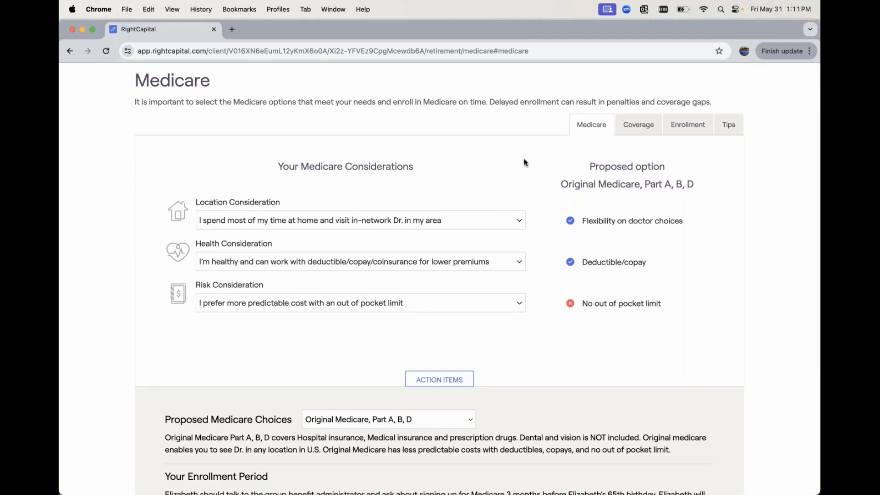
scroll(526, 164, down, 2)
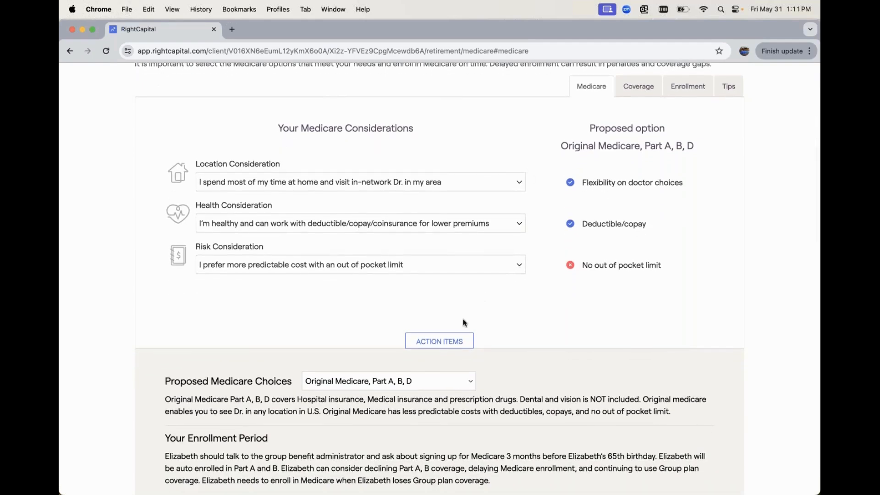
scroll(454, 344, down, 1)
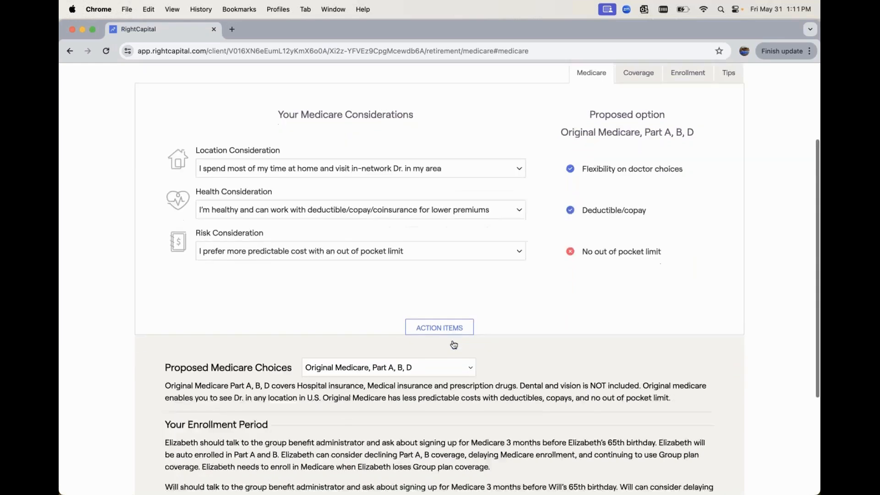
scroll(454, 345, down, 2)
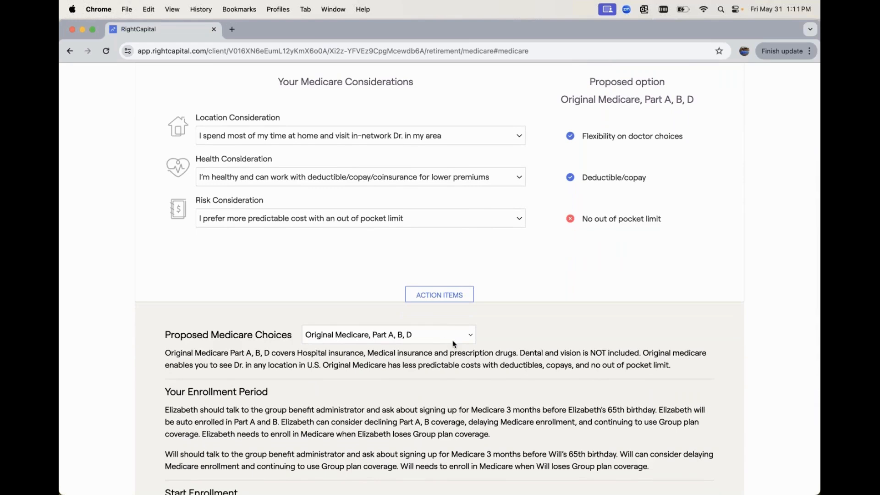
click(438, 336)
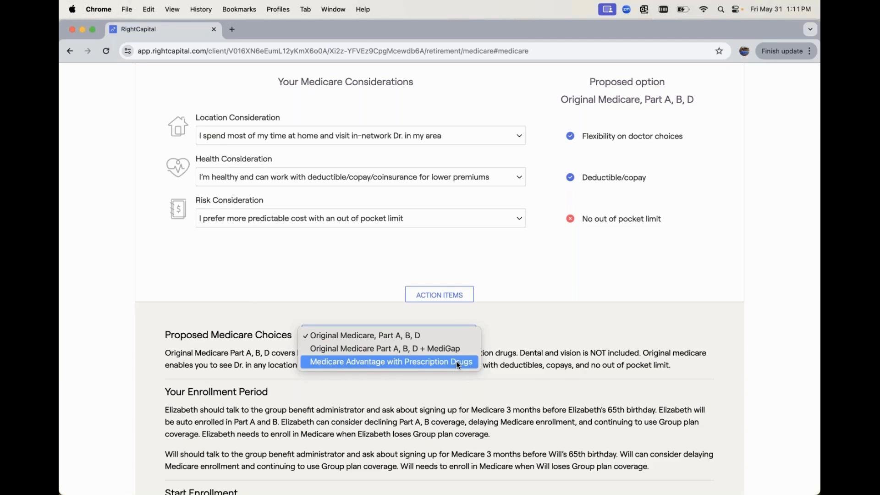
click(517, 331)
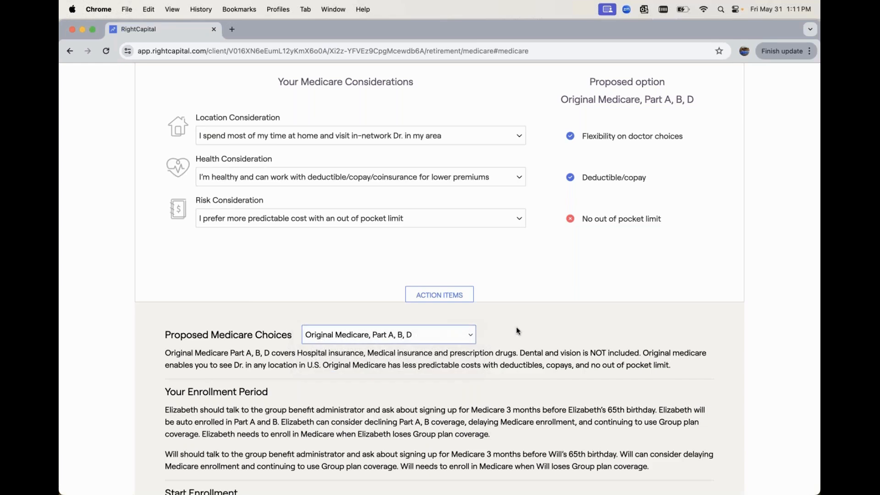
Step: Try the traveler/snowbird location consideration and restore "I spend most of my time at home and visit in-network Dr. in my area"
scroll(517, 330, up, 4)
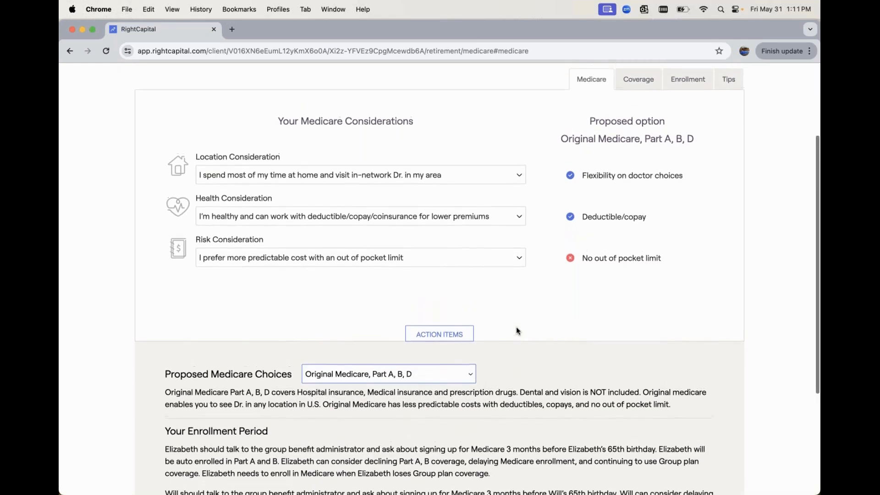
scroll(516, 330, up, 2)
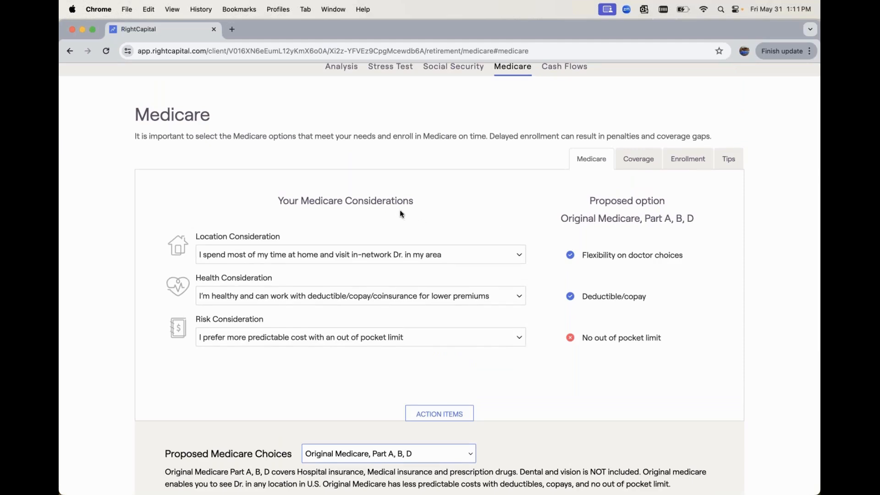
click(483, 254)
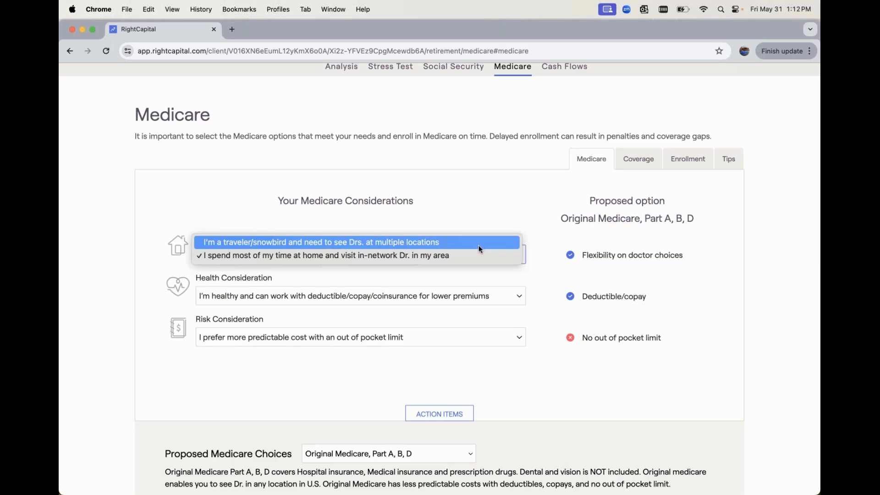
click(478, 246)
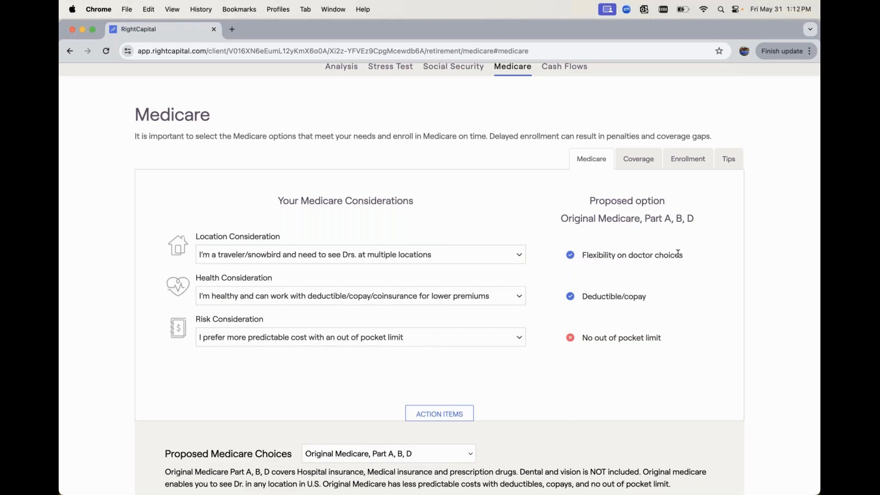
click(444, 255)
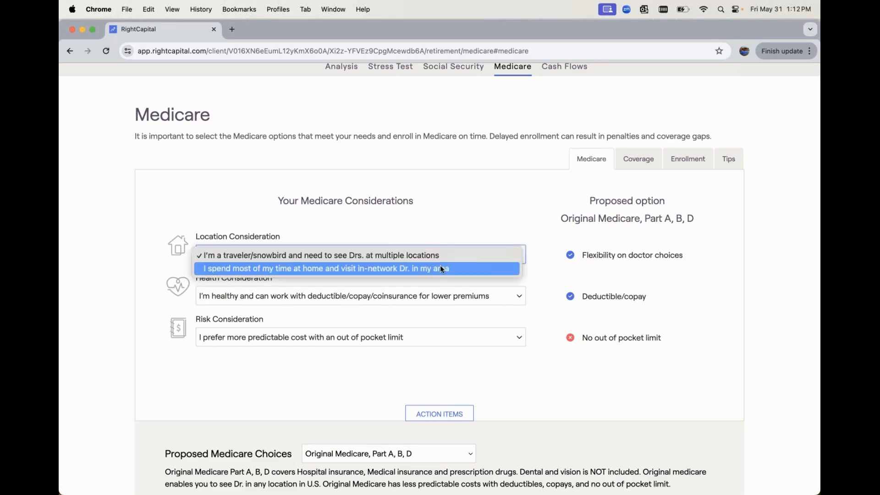
click(440, 267)
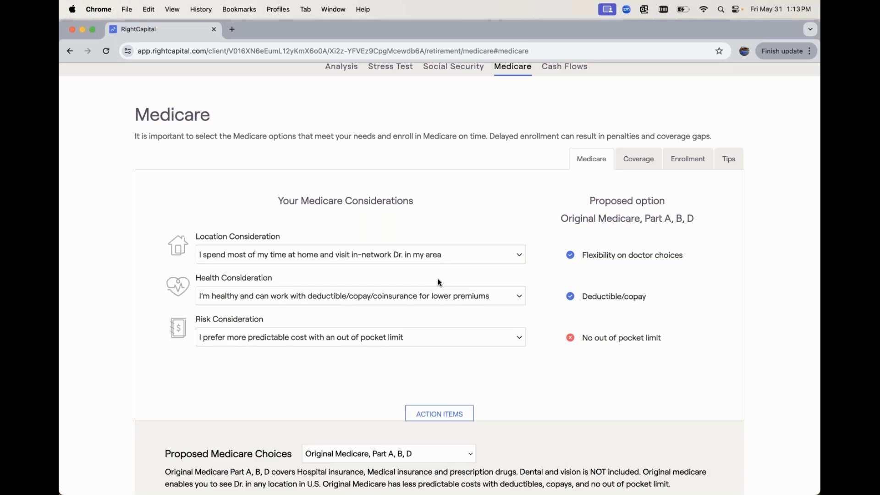
Step: Set the health consideration to frequent doctor visits with copay/deductible concerns and the risk consideration to less predictable cost without an out of pocket limit
click(466, 296)
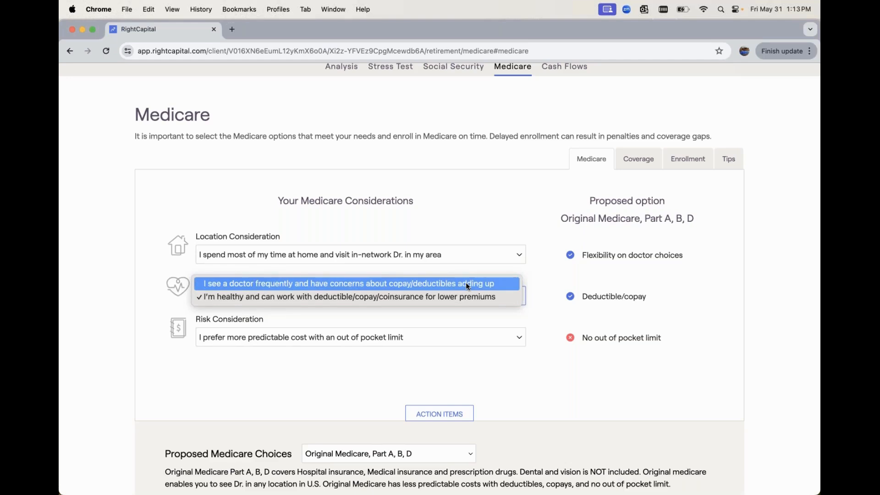
click(468, 287)
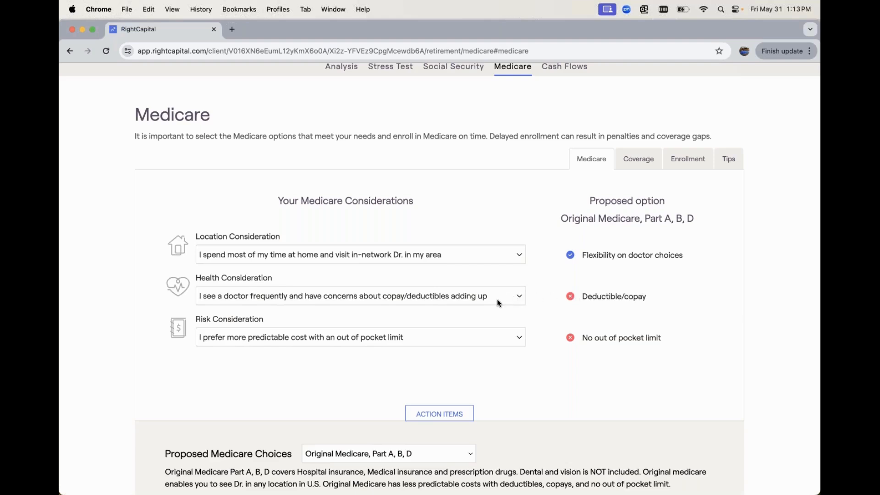
click(457, 335)
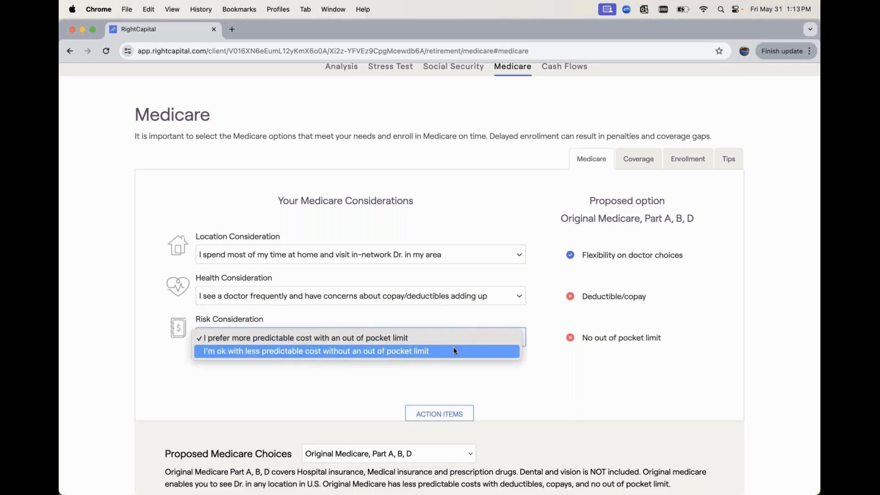
click(455, 351)
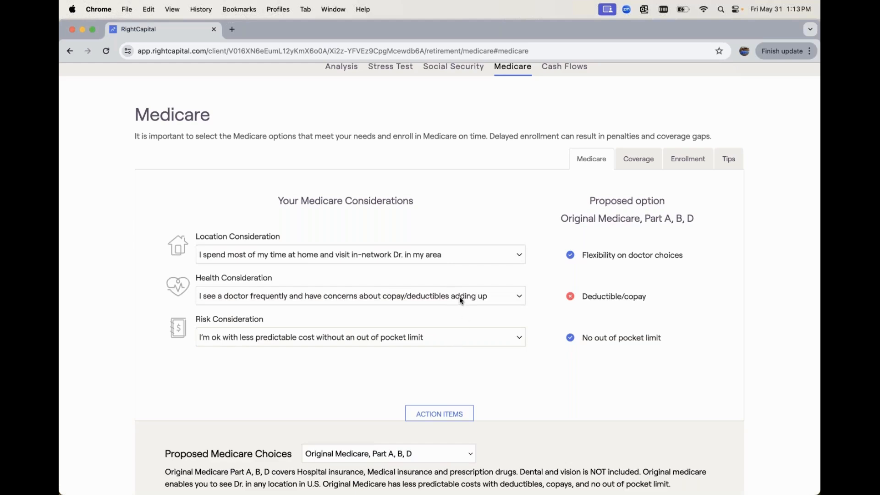
Step: Set the proposed Medicare choice to Original Medicare Part A, B, D + MediGap
scroll(467, 367, down, 2)
click(444, 407)
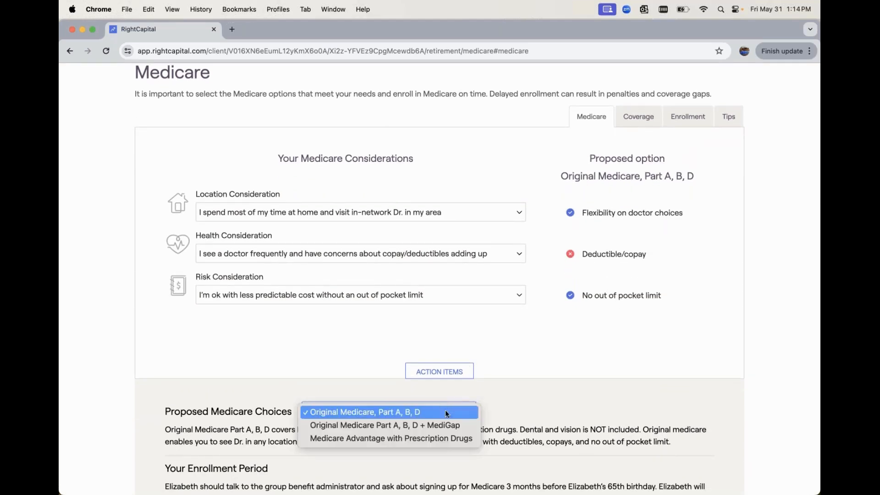
click(443, 425)
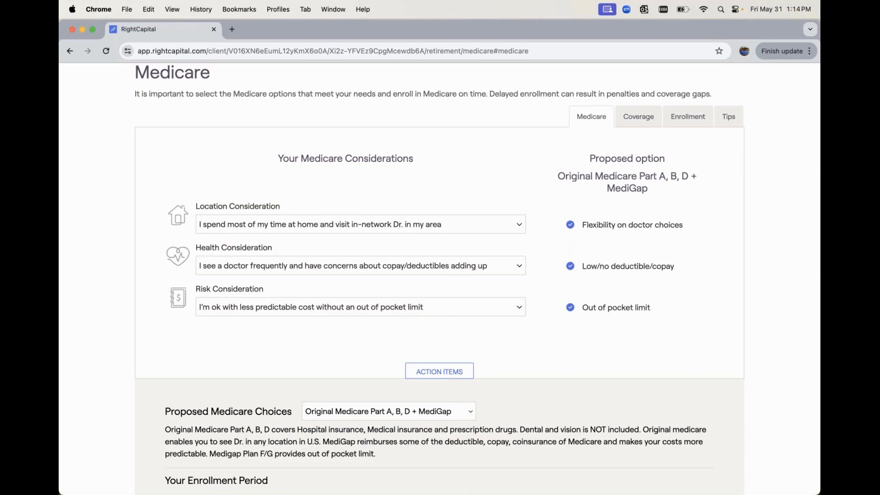
Step: Try Medicare Advantage with Prescription Drugs as the proposed Medicare choice and return to Original Medicare Part A, B, D + MediGap
click(457, 408)
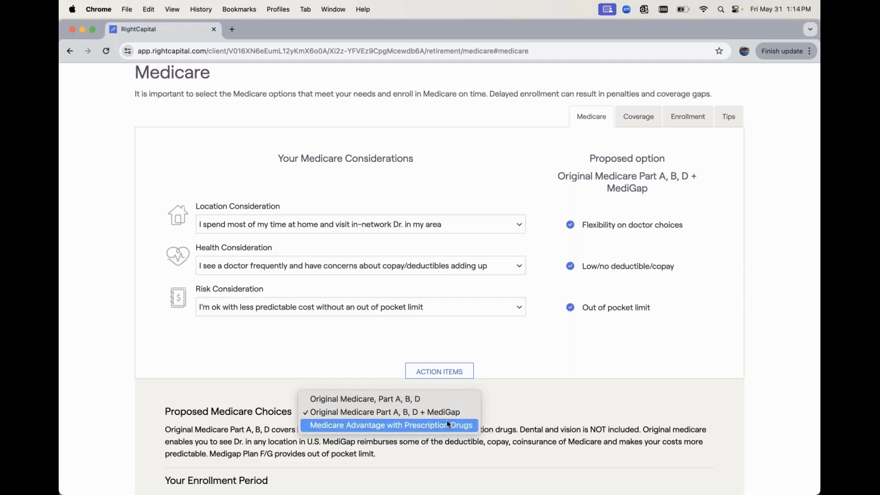
click(447, 421)
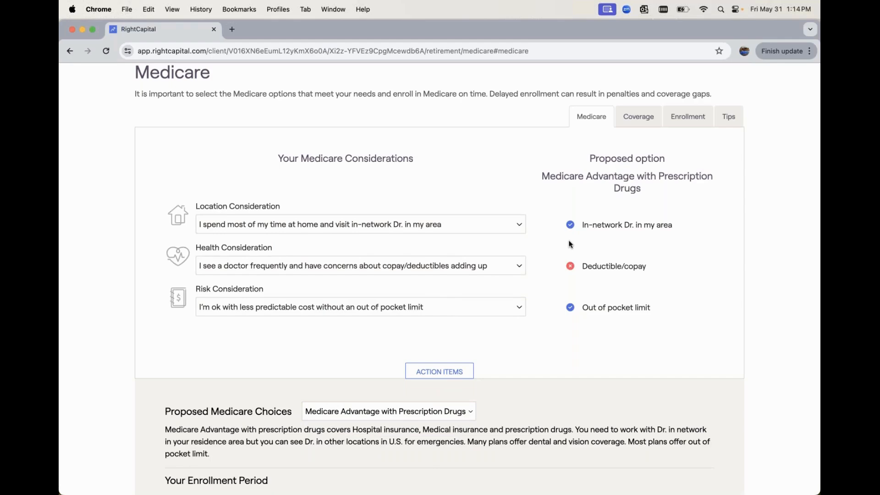
click(403, 411)
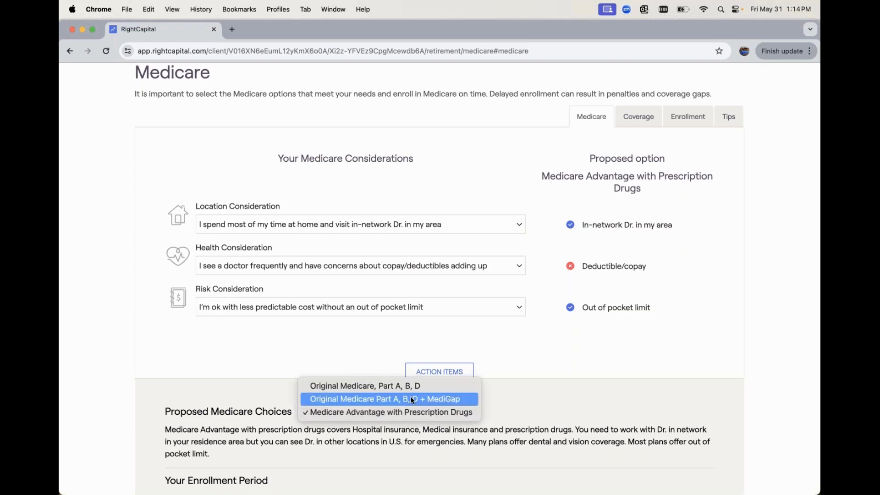
click(412, 400)
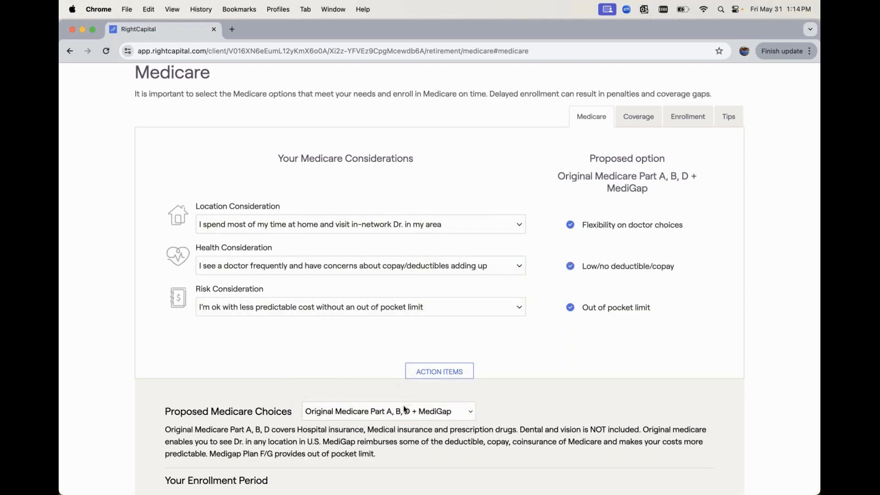
Step: Open the Medicare coverage analysis and review which types of care the proposed option covers
click(639, 122)
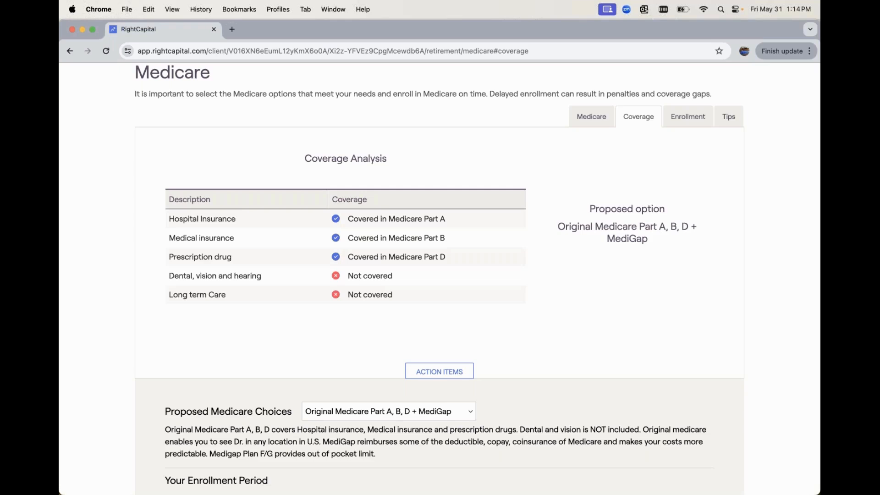
click(582, 226)
scroll(583, 226, up, 1)
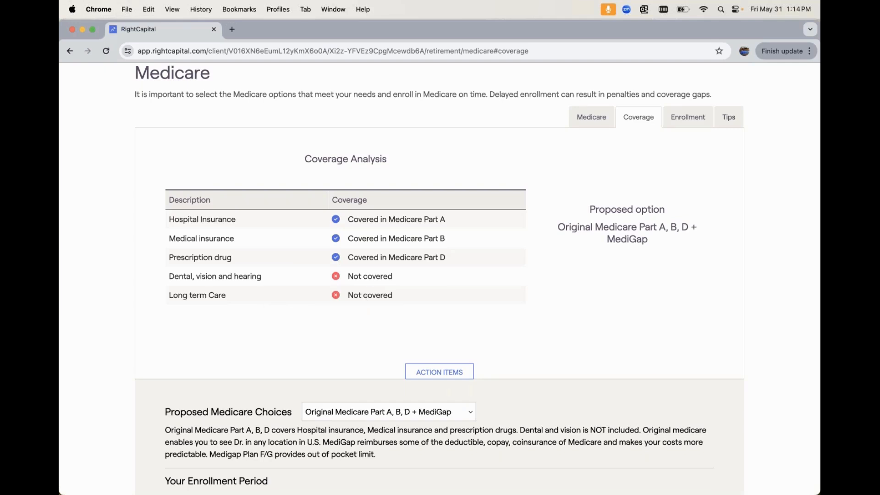
scroll(273, 275, down, 1)
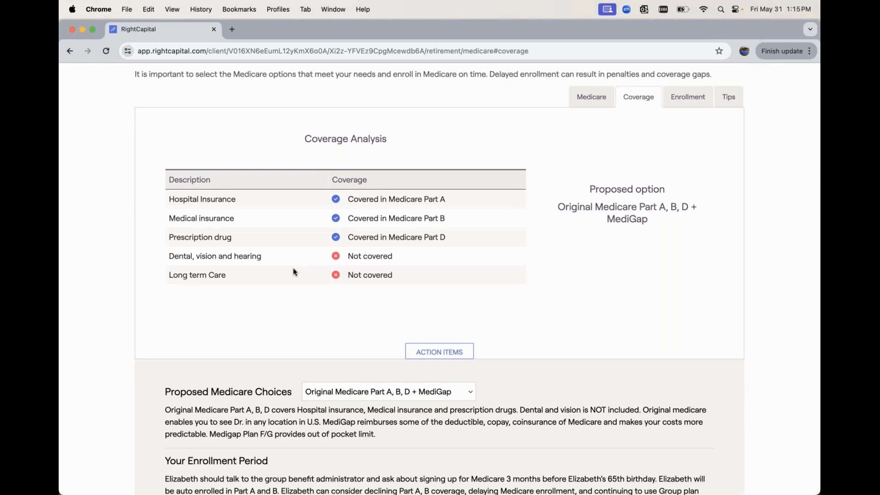
Step: Compare coverage under Original Medicare, Part A, B, D and Medicare Advantage with Prescription Drugs, and return the proposed choice to Original Medicare Part A, B, D + MediGap
scroll(328, 298, down, 1)
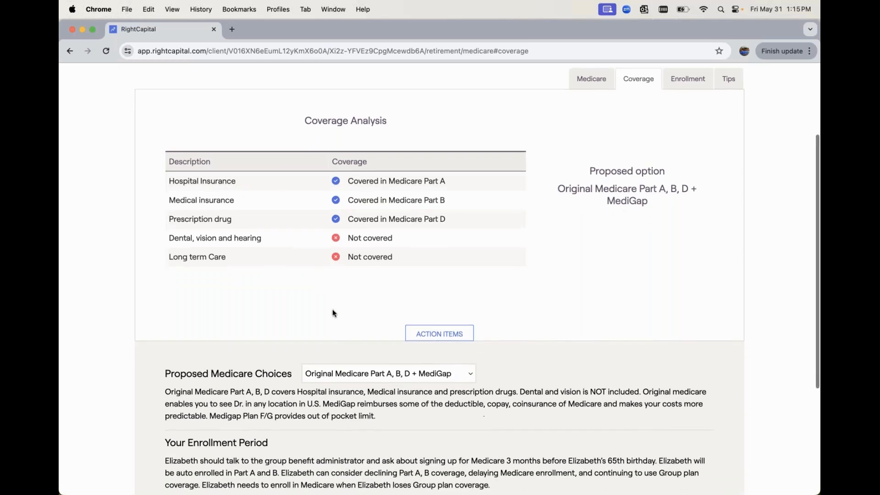
click(340, 374)
click(342, 360)
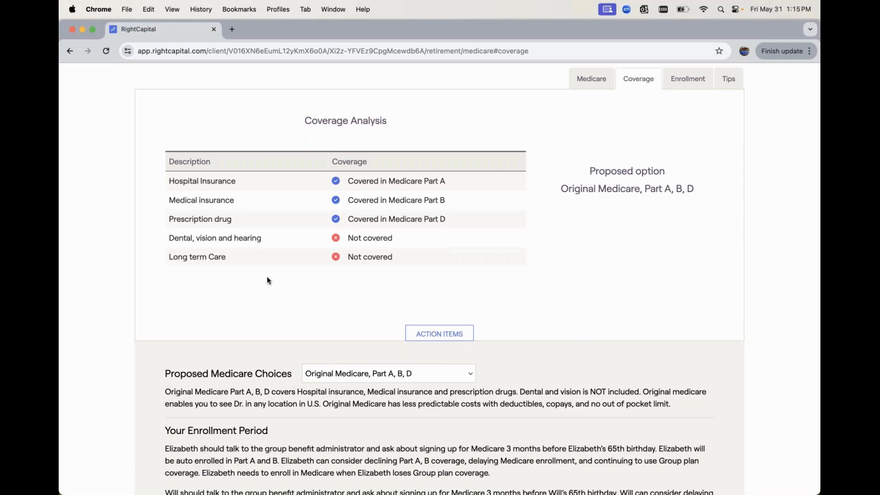
click(336, 378)
click(340, 387)
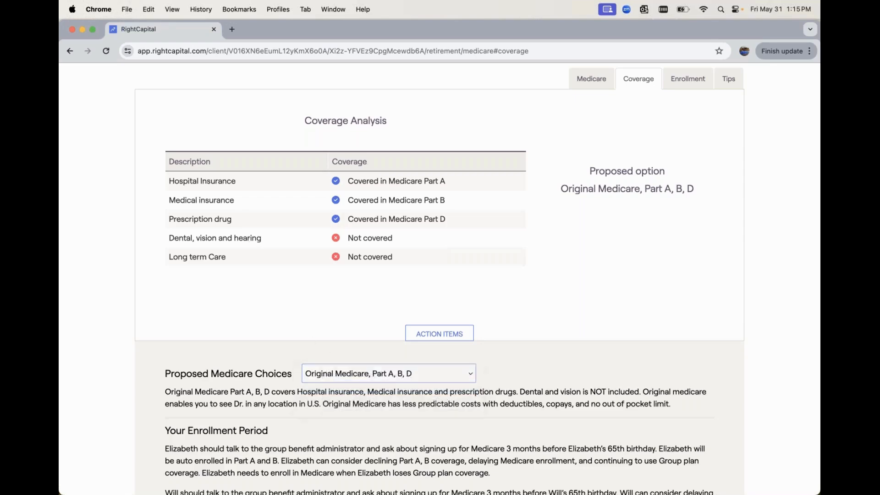
click(338, 378)
key(Escape)
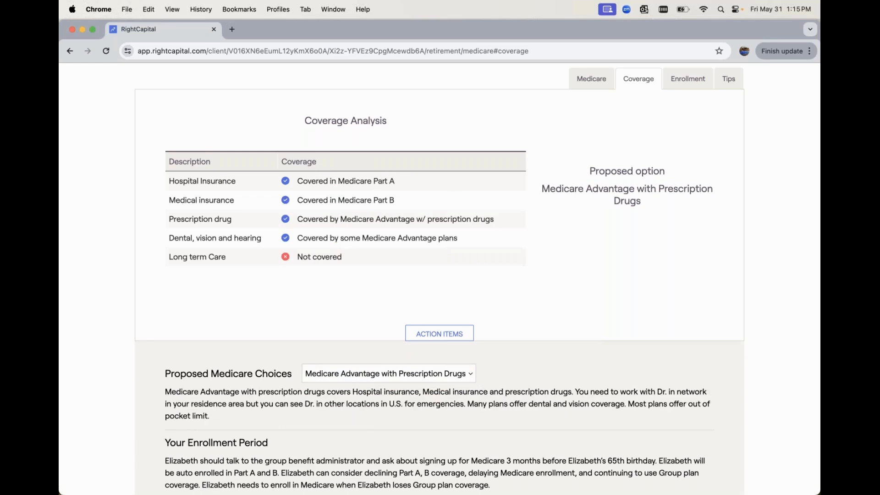
click(338, 375)
click(344, 360)
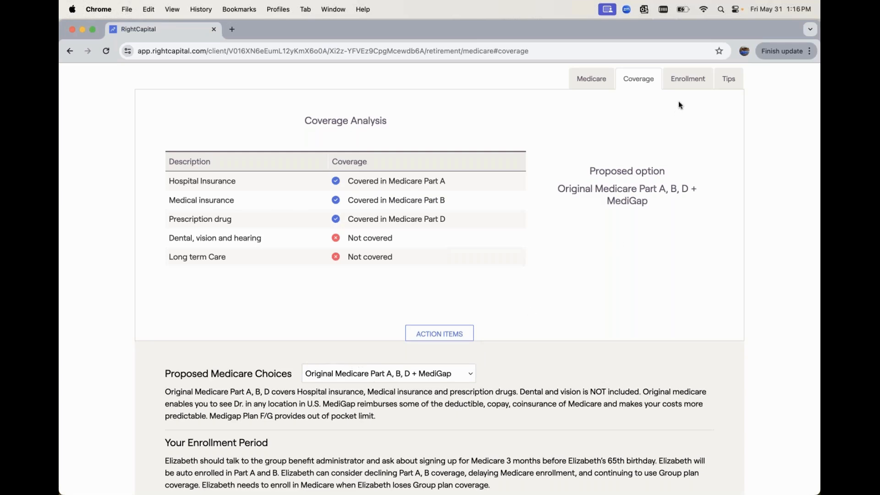
Step: Open the Medicare enrollment period settings and set the client's Social Security at 65 to not having received retirement benefits at age 65
click(686, 79)
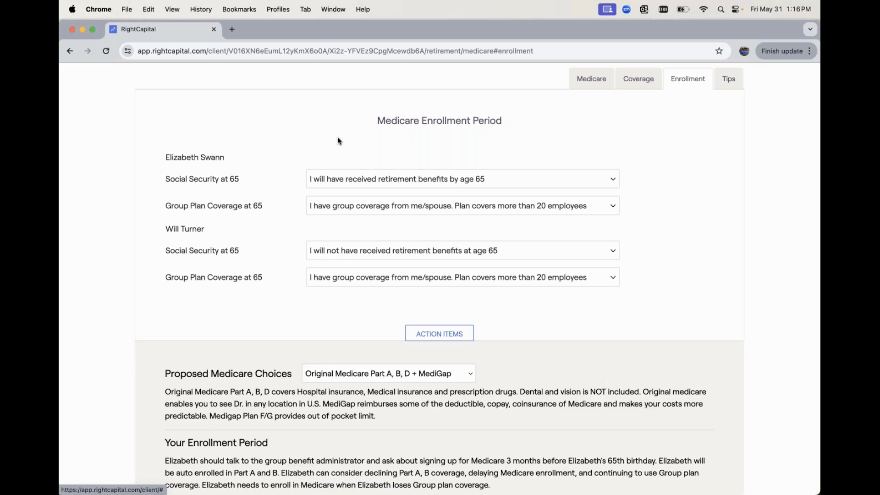
scroll(345, 145, down, 1)
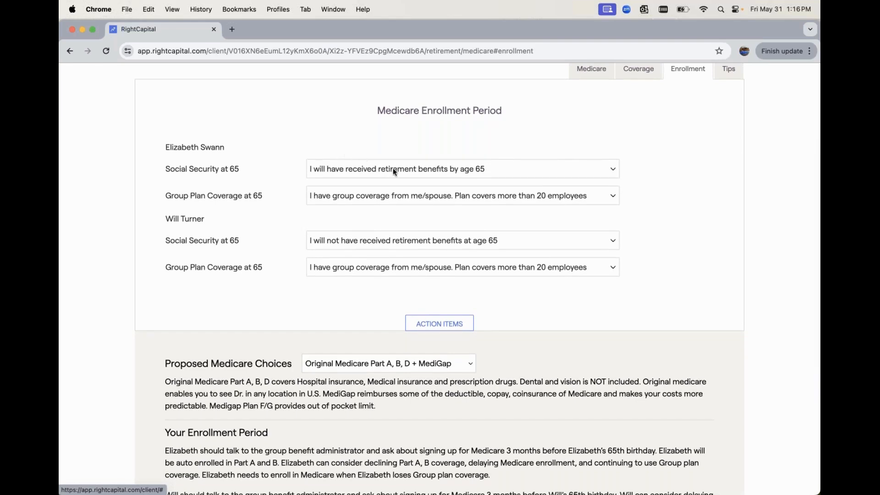
click(433, 170)
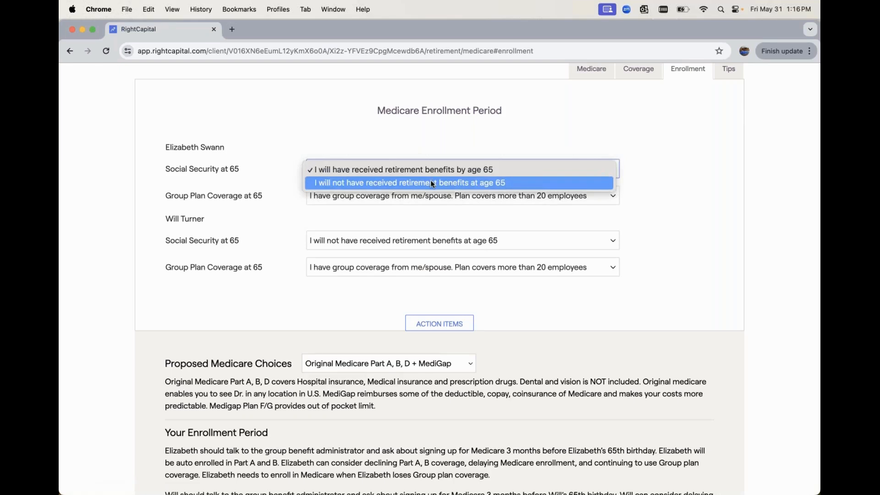
click(433, 183)
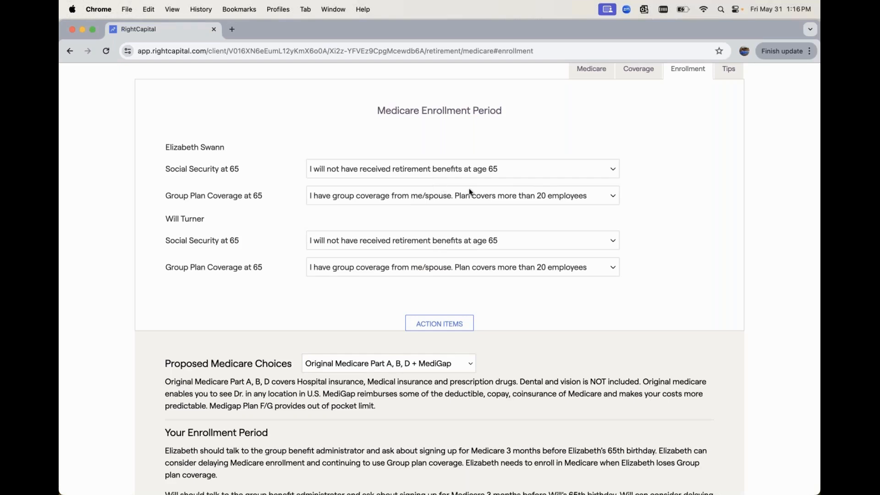
Step: Try group coverage with less than 20 employees for the client at 65 and return to the plan covering more than 20 employees
click(482, 193)
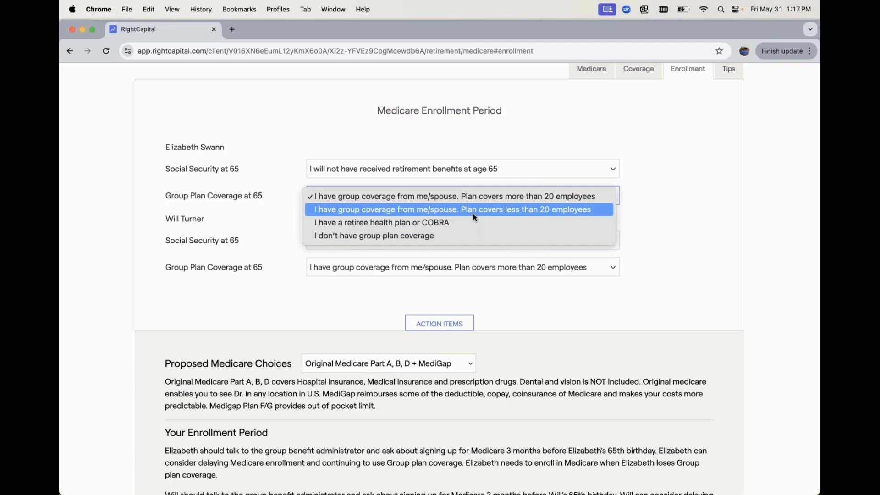
click(474, 210)
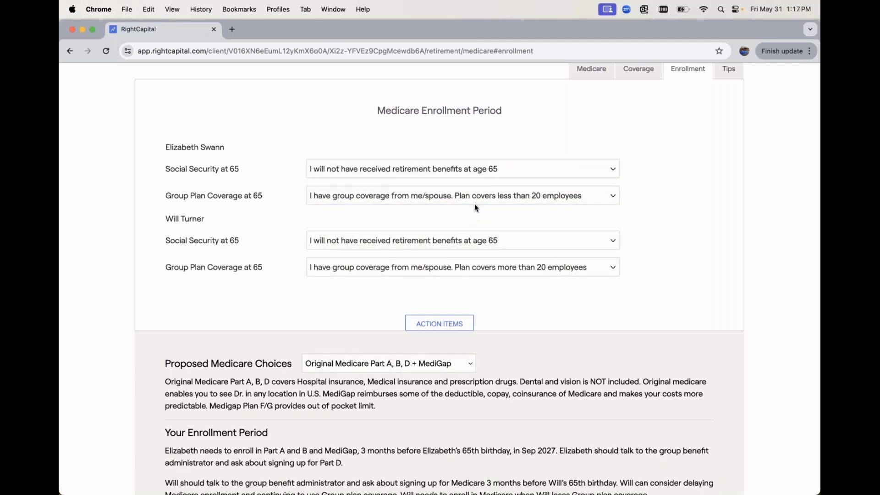
click(475, 201)
click(477, 183)
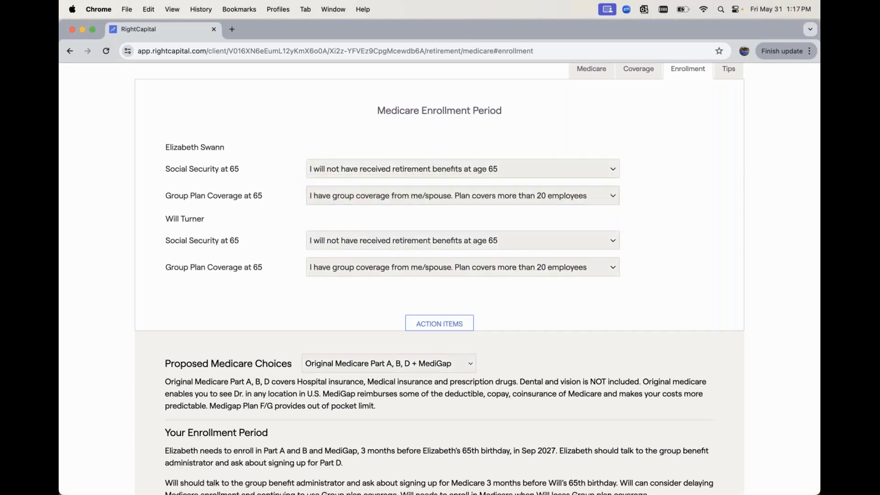
Step: Set the co-client's group plan coverage at 65 to a retiree health plan or COBRA and review the enrollment period guidance
scroll(476, 230, down, 2)
scroll(476, 230, down, 2)
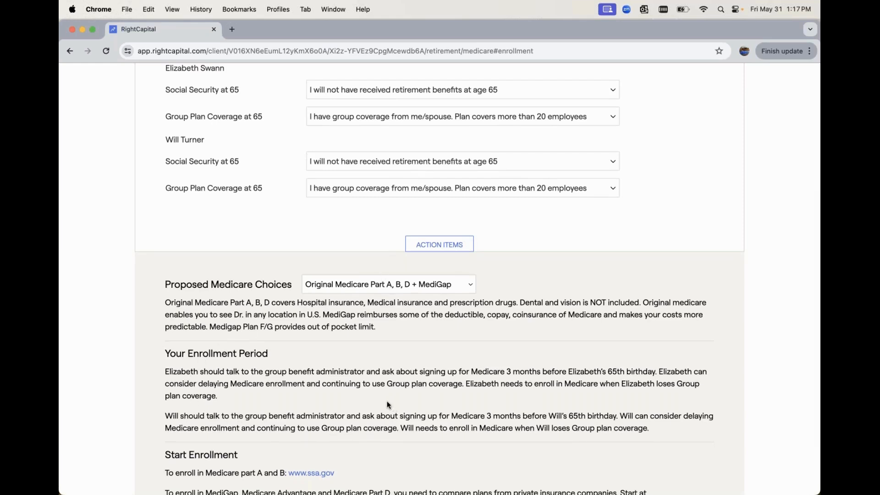
click(414, 183)
click(409, 214)
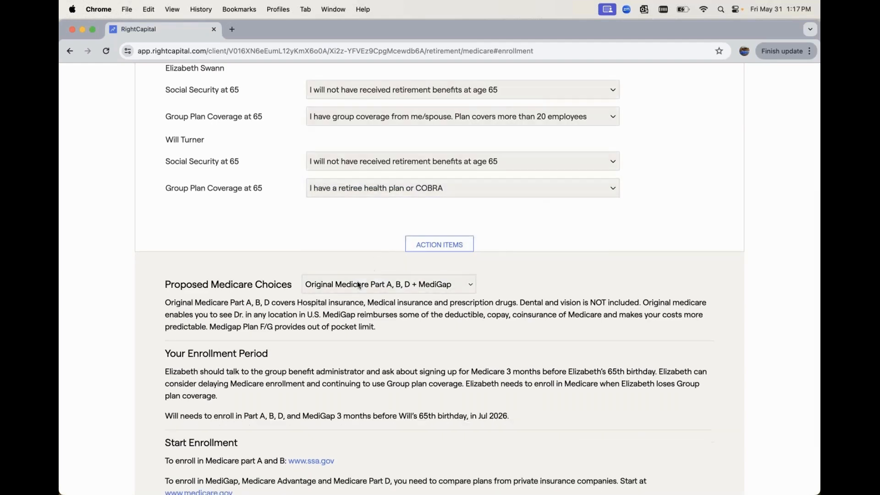
scroll(359, 285, down, 2)
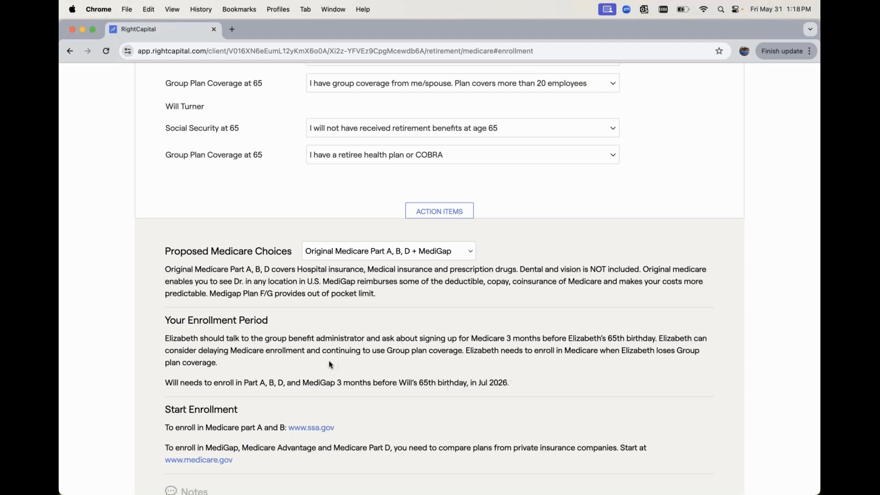
scroll(329, 365, up, 2)
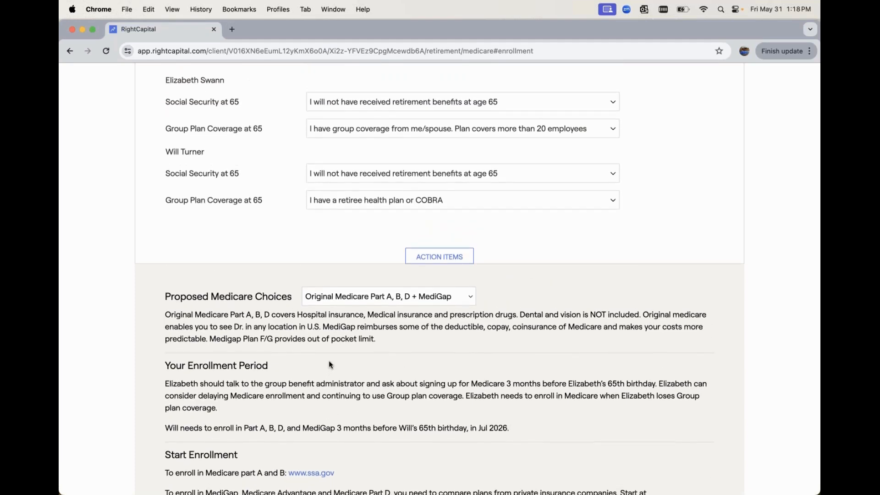
scroll(328, 364, up, 3)
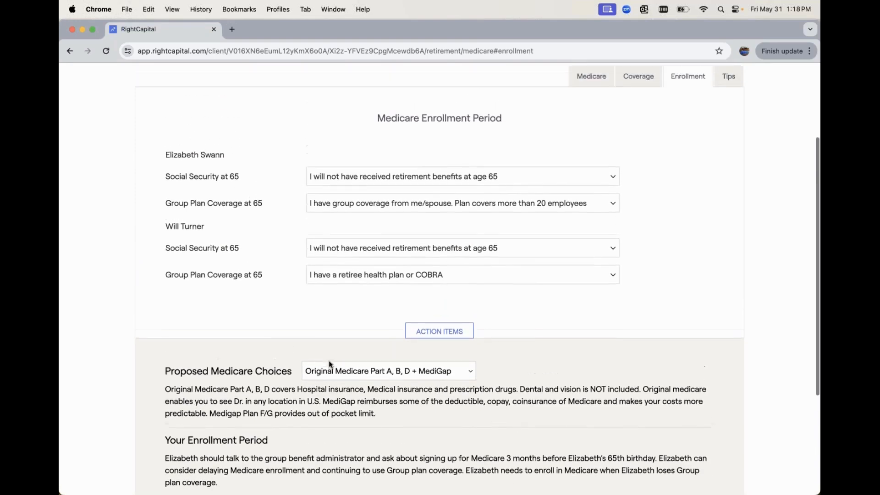
Step: Open the Medicare tips and review the scenarios along with the enrollment action items
click(718, 84)
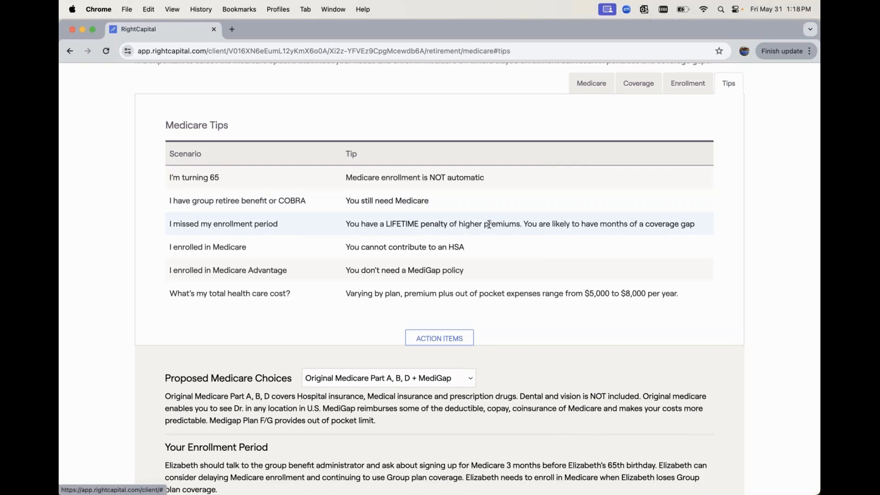
scroll(489, 224, down, 1)
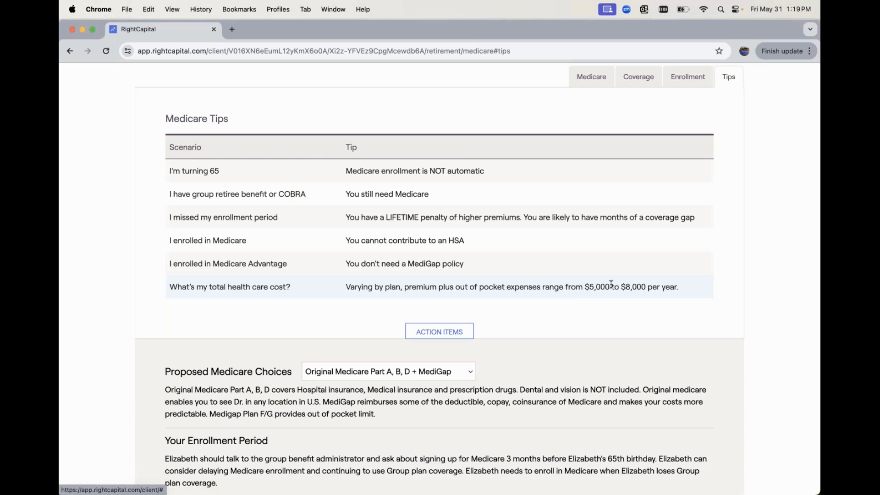
scroll(611, 284, down, 2)
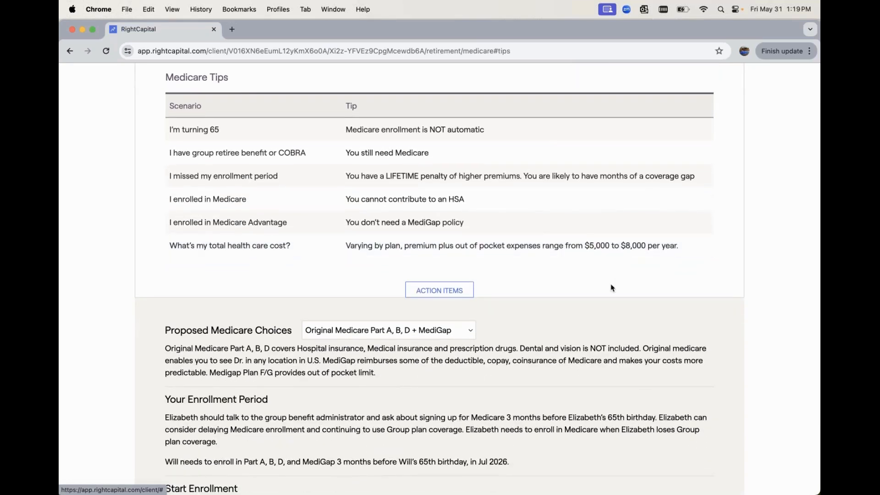
scroll(611, 287, down, 6)
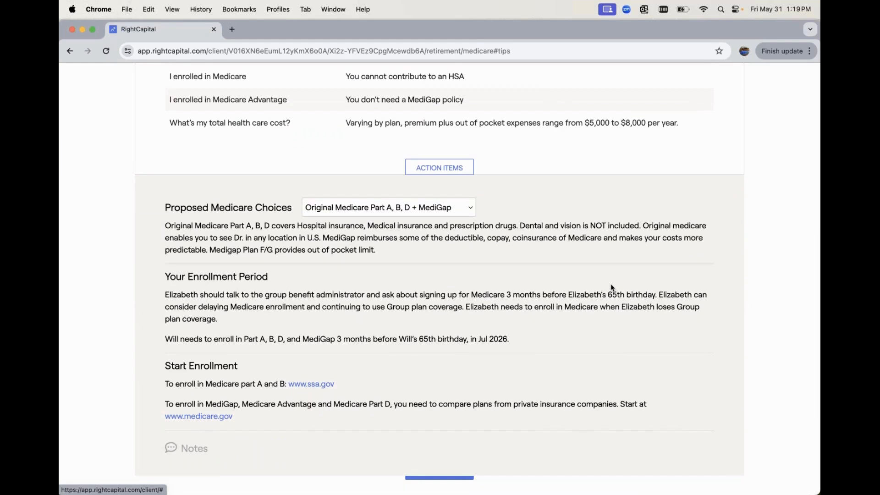
click(330, 384)
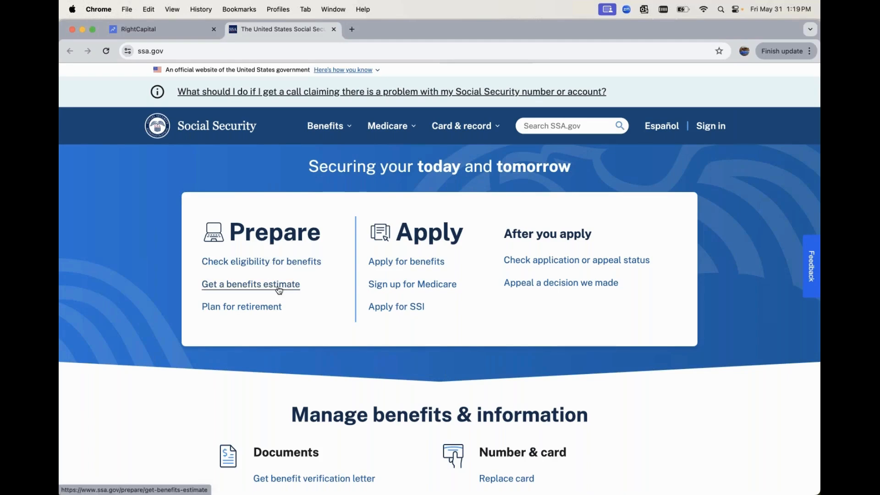
click(333, 29)
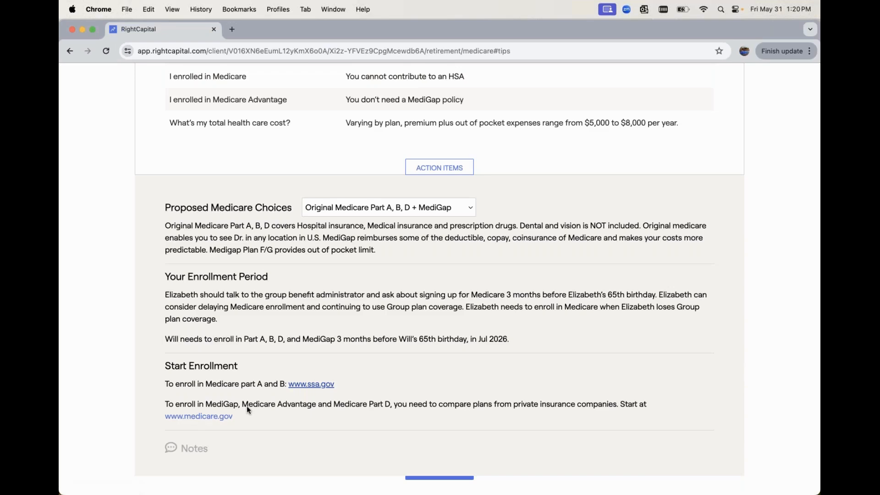
scroll(246, 406, up, 6)
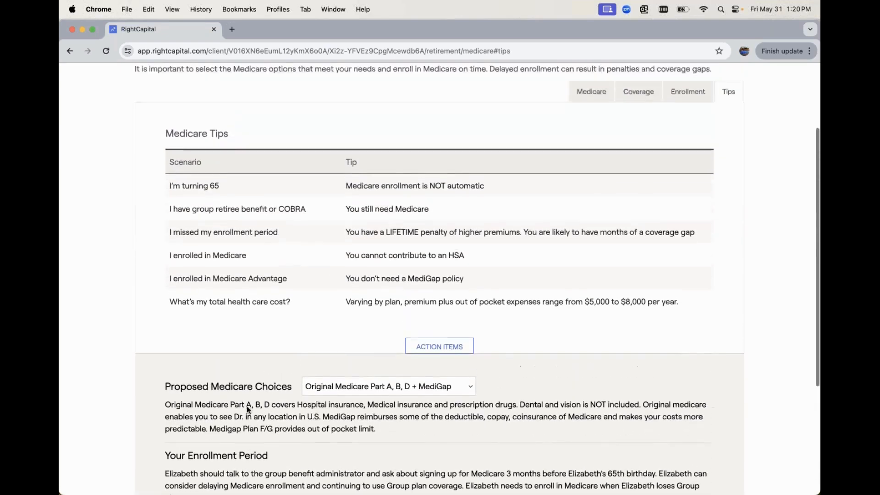
click(591, 198)
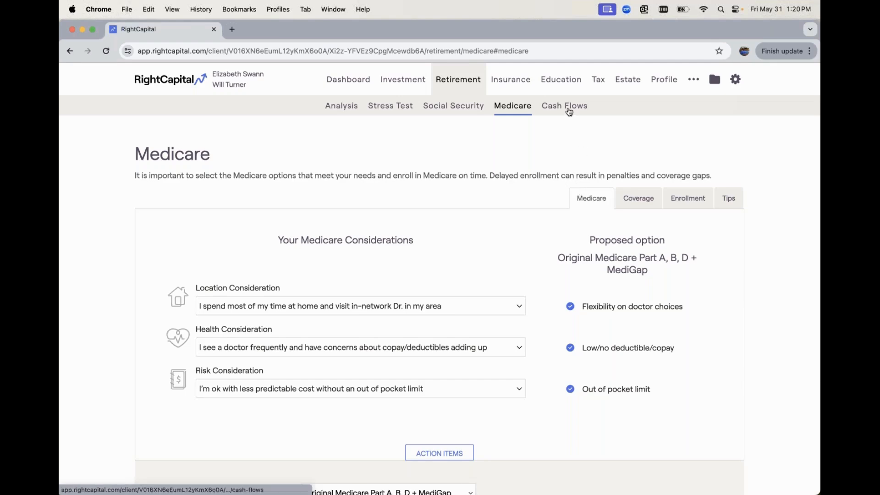
Step: Open the proposed plan's cash flow summary and drill down through expenses and health care to the co-client's retirement health care costs
click(568, 112)
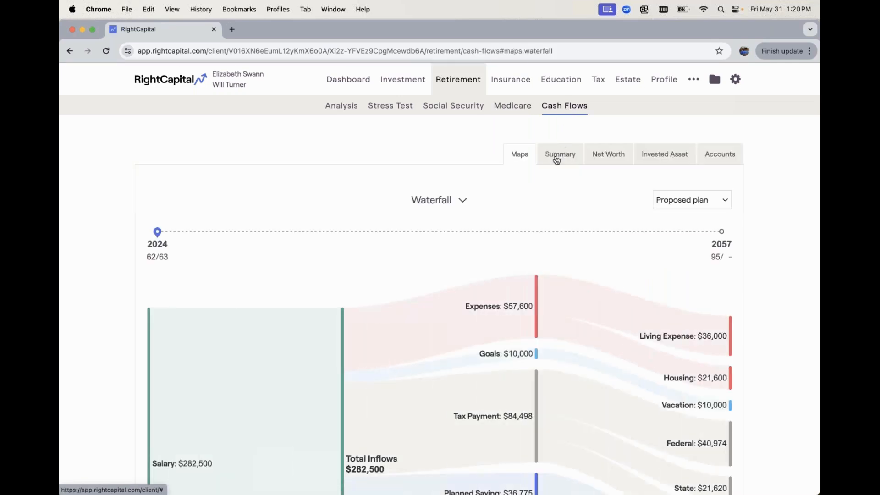
click(557, 160)
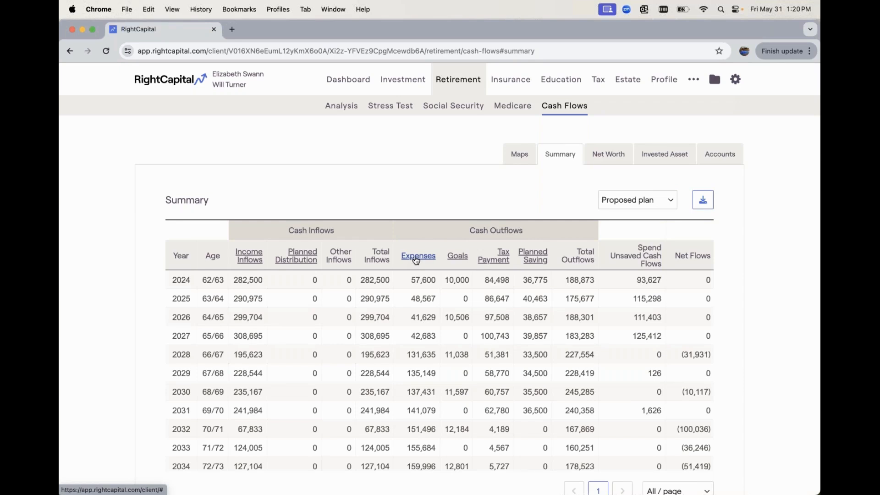
click(414, 260)
click(368, 260)
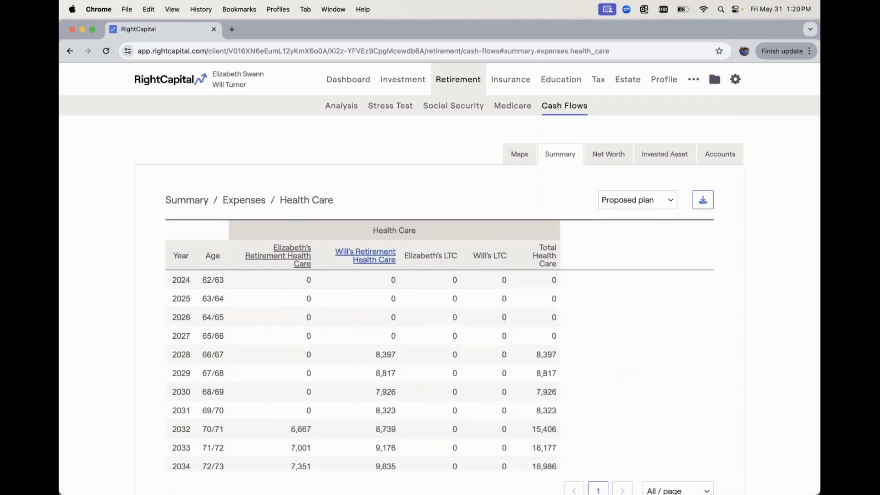
click(368, 260)
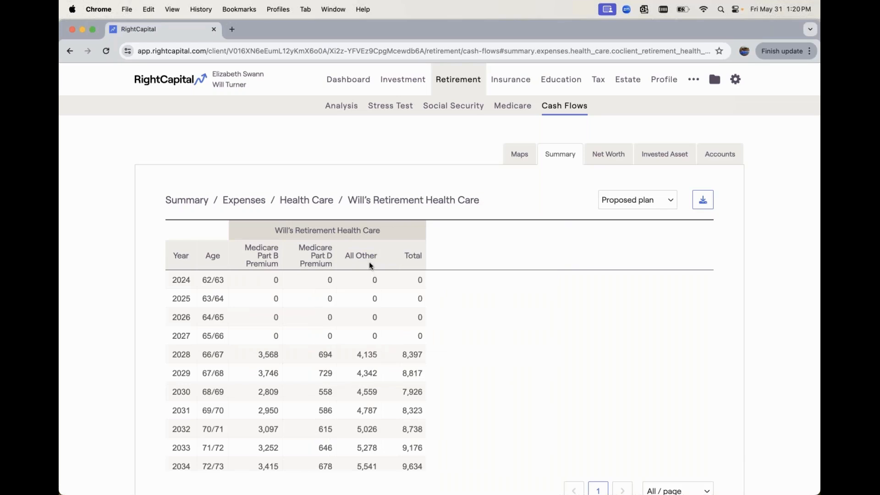
Step: Review the co-client's yearly Medicare Part B, Part D and other costs through 2057, and return to the couple's health care expense breakdown
scroll(369, 263, down, 1)
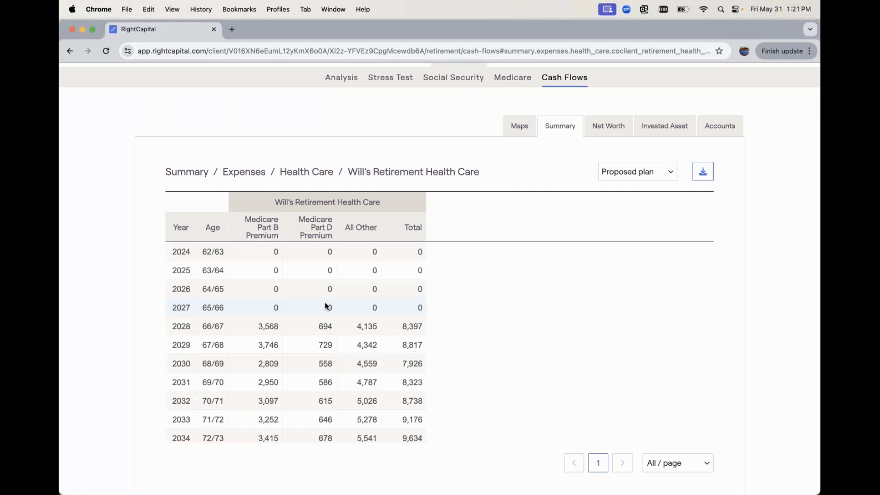
scroll(326, 306, down, 7)
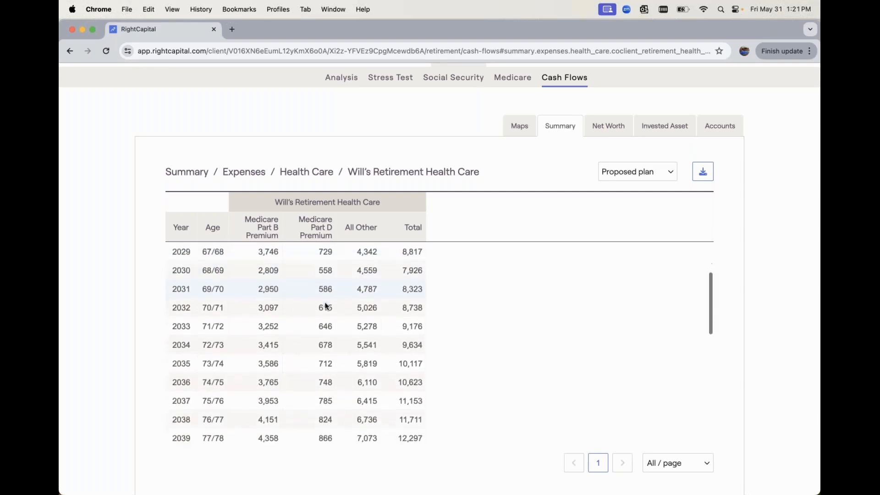
scroll(327, 306, down, 8)
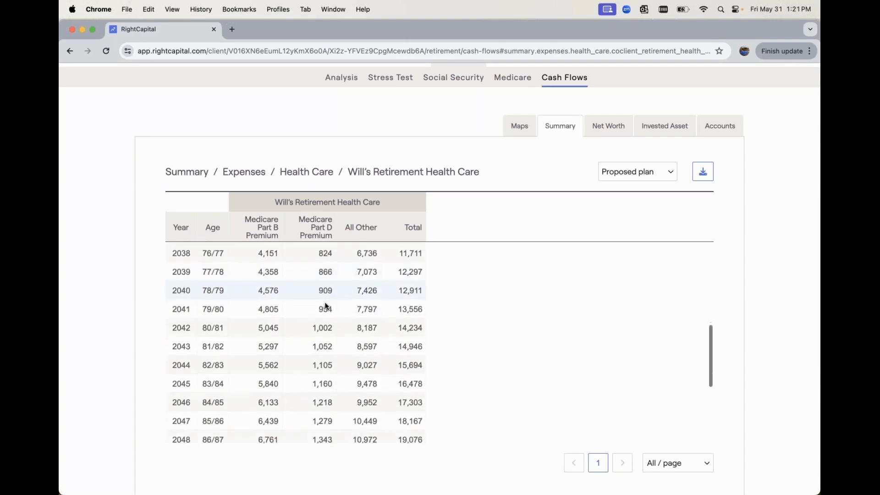
scroll(326, 306, down, 5)
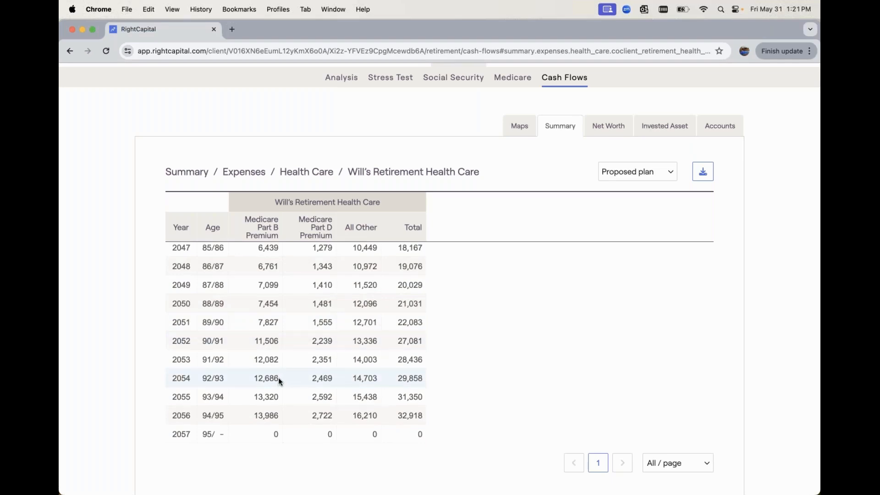
scroll(266, 347, down, 1)
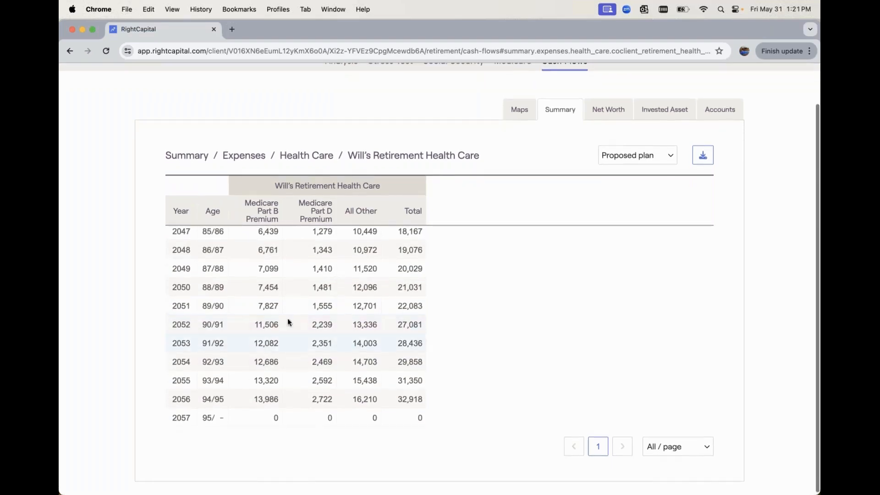
click(305, 156)
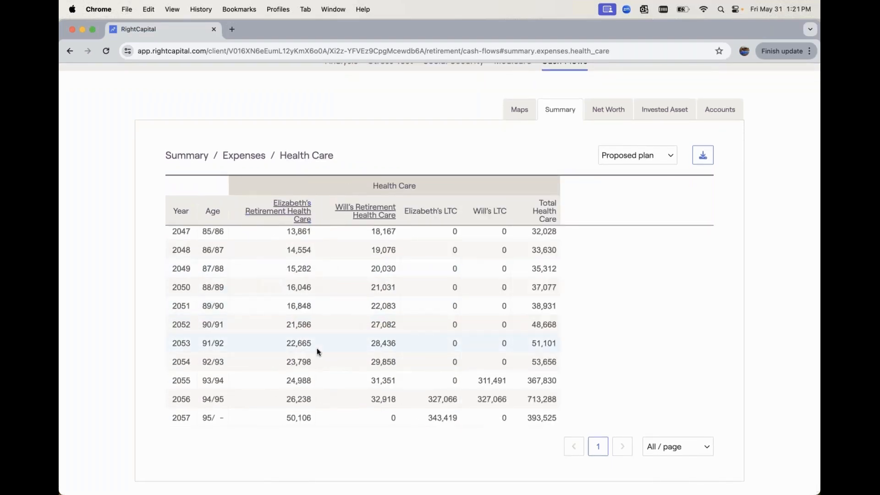
Step: Open the client's retirement health care breakdown and review the yearly Medicare Part B, Part D and other costs
click(290, 226)
scroll(300, 315, up, 5)
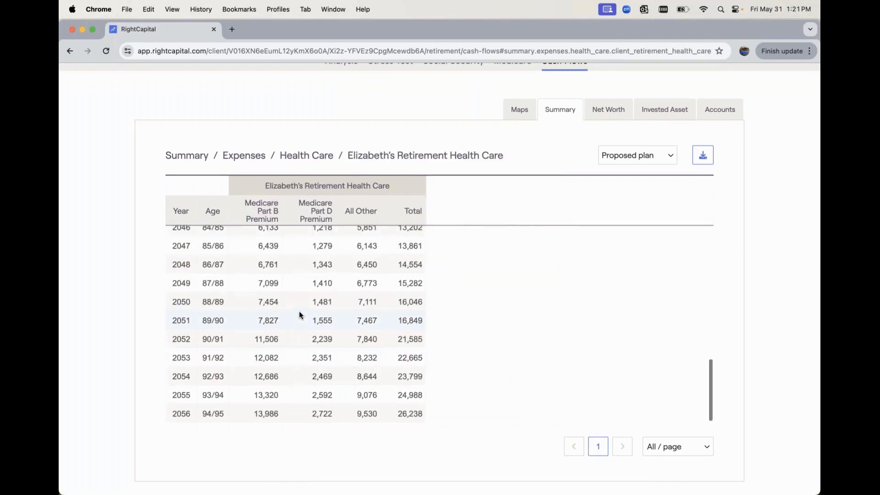
scroll(299, 315, up, 3)
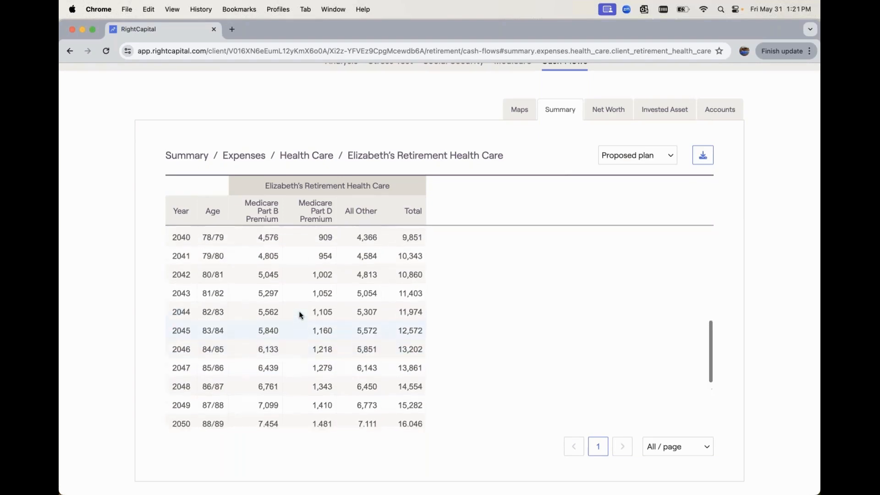
scroll(299, 315, down, 8)
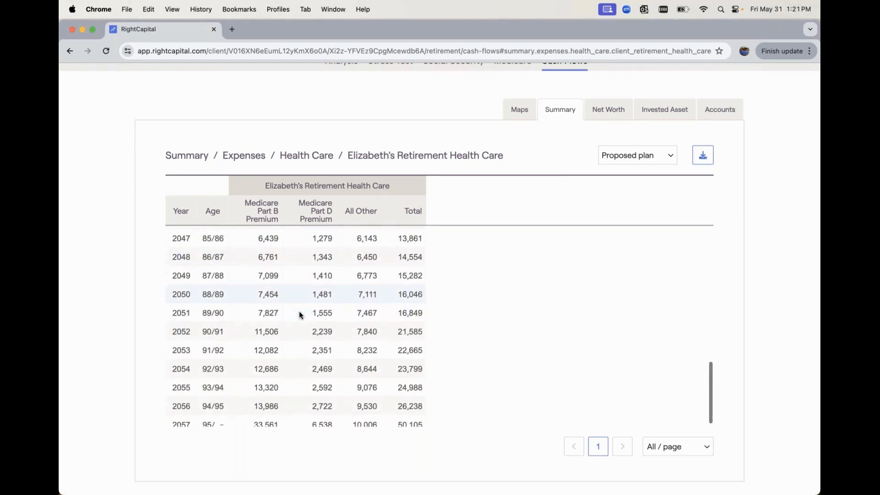
Step: Return to the overall cash flow summary and review the yearly inflows, outflows and net flows back to 2027
click(186, 155)
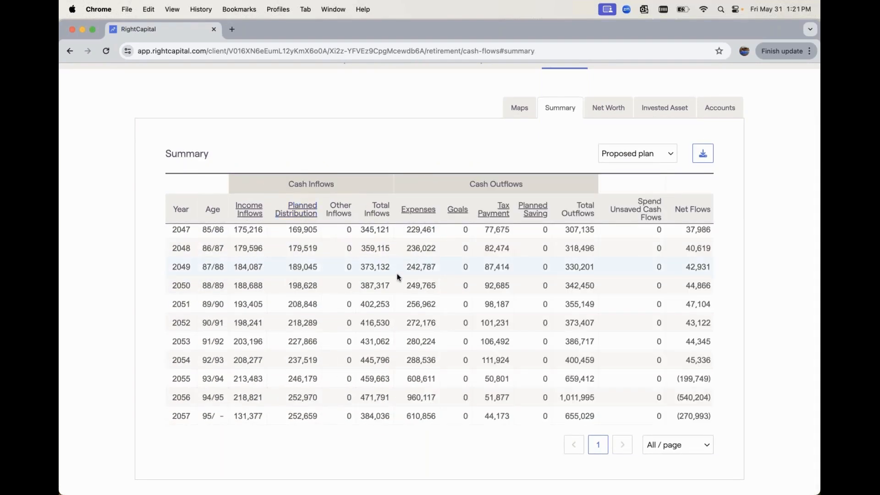
scroll(398, 277, up, 6)
scroll(397, 277, up, 8)
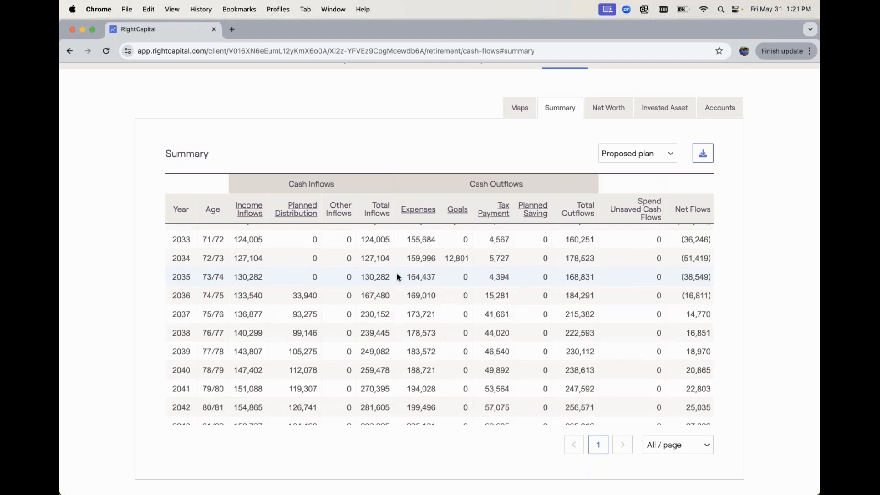
scroll(398, 276, up, 6)
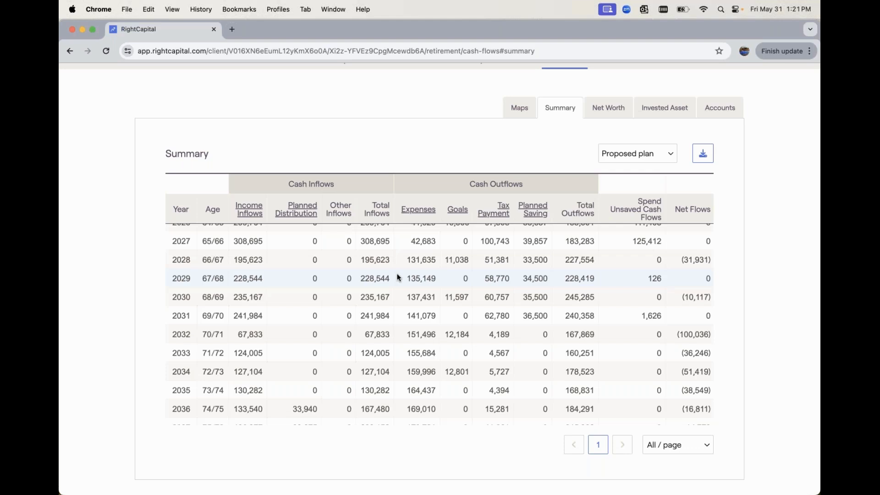
scroll(408, 153, up, 2)
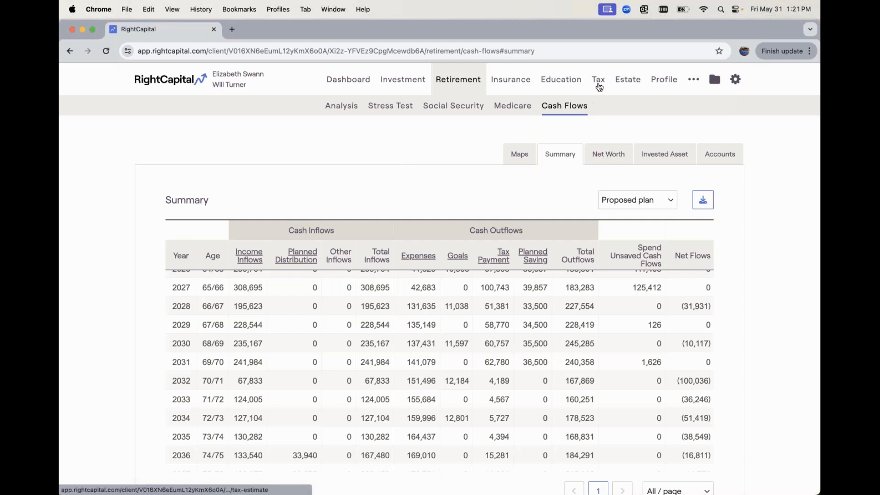
Step: Open the tax distribution and conversion calibration and display the Medicare premium tax bracket chart for the proposed plan
click(599, 86)
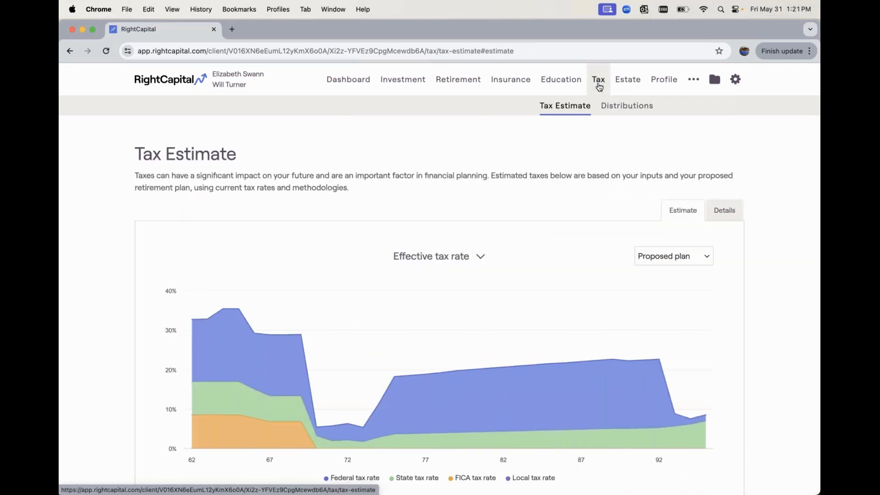
click(615, 110)
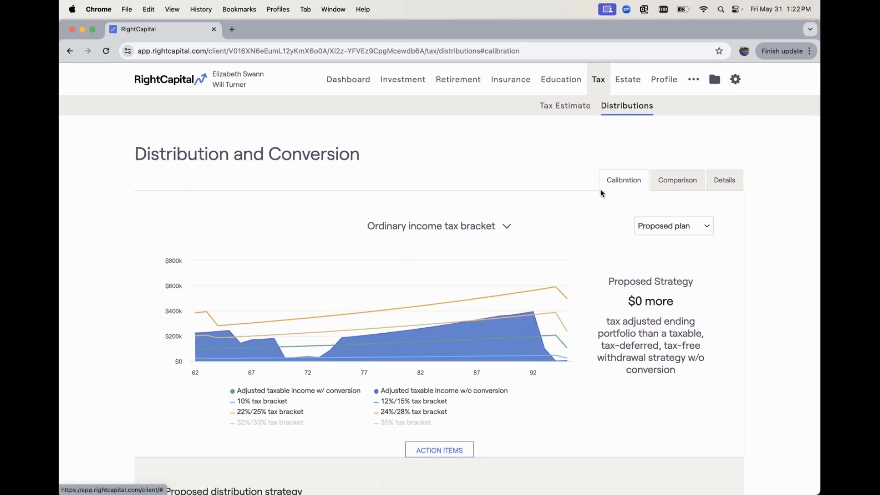
scroll(602, 193, down, 2)
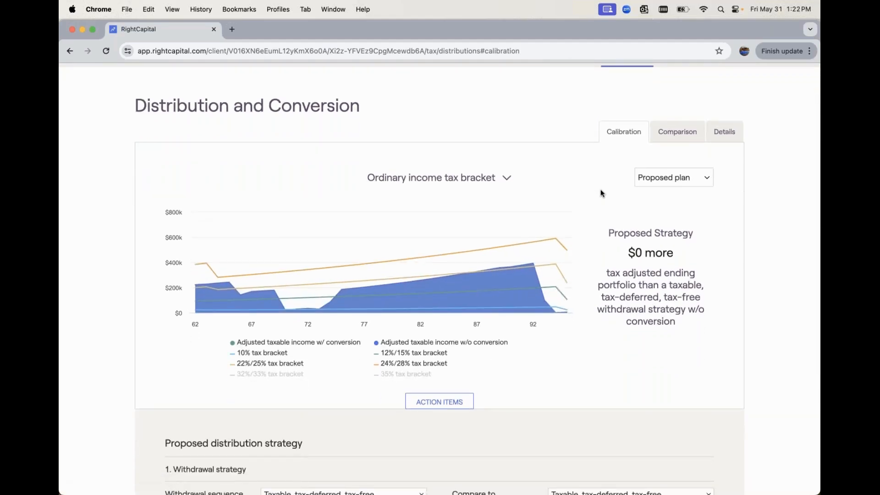
mouse_move(505, 229)
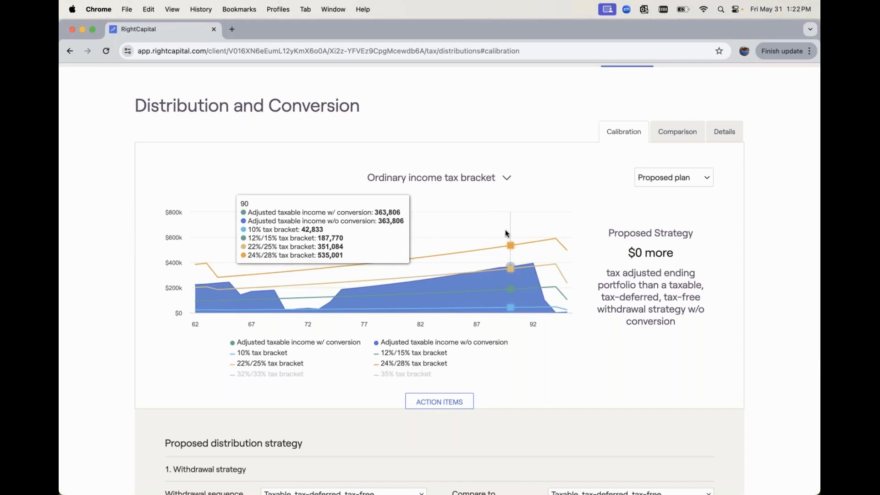
click(486, 176)
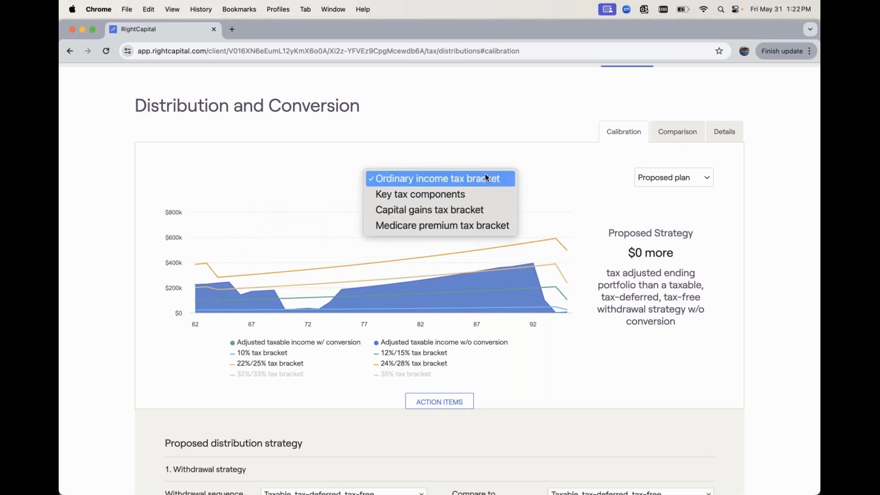
click(490, 226)
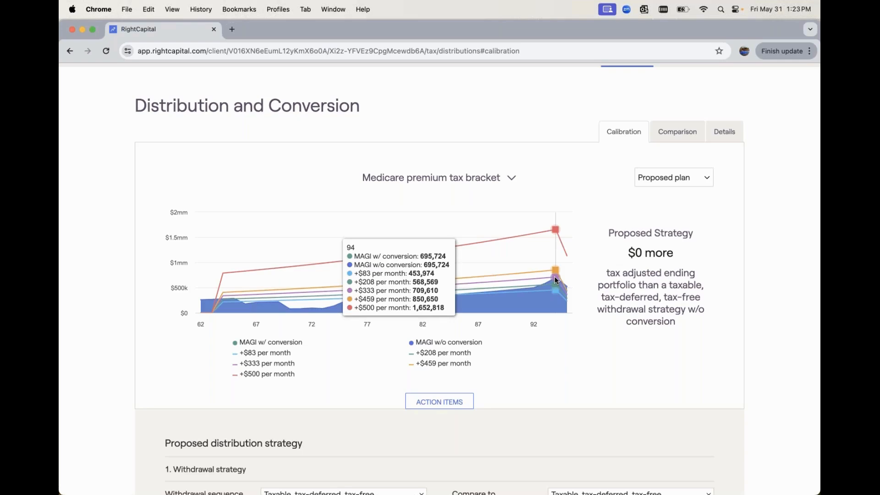
Step: Set the Roth IRA conversion target in the proposed distribution strategy to Medicare premium tax bracket
scroll(609, 284, down, 2)
scroll(609, 284, down, 3)
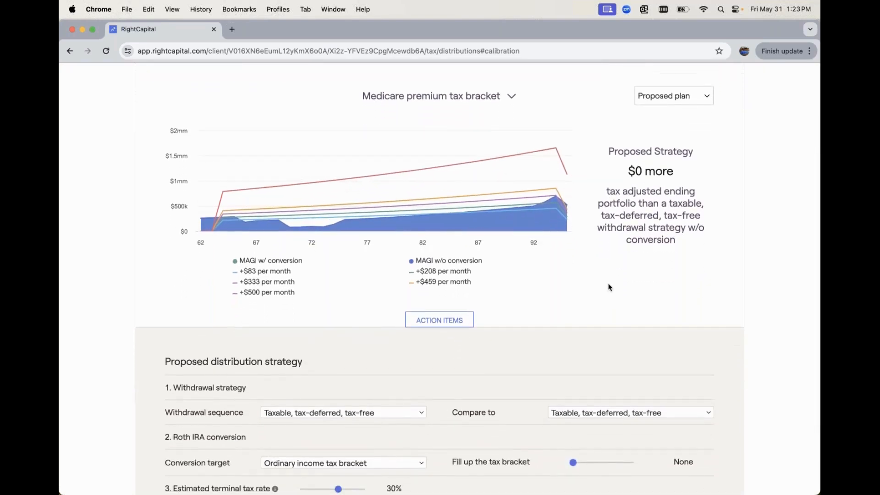
scroll(610, 287, down, 3)
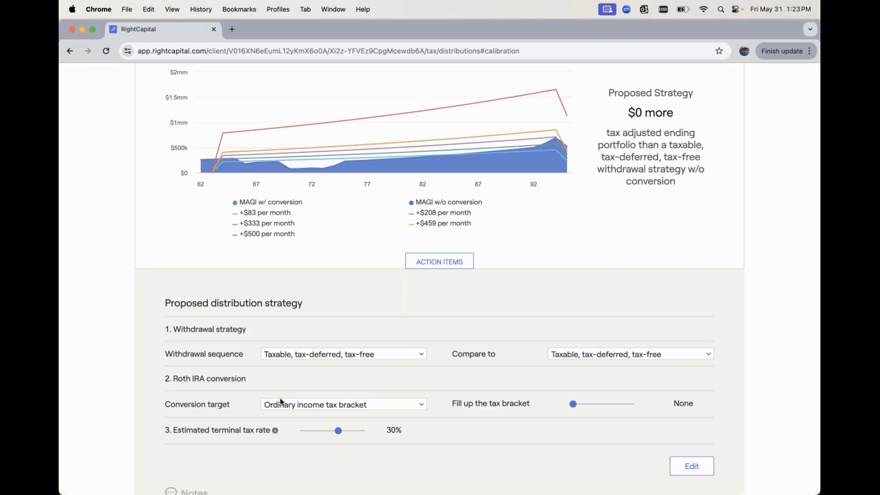
click(310, 405)
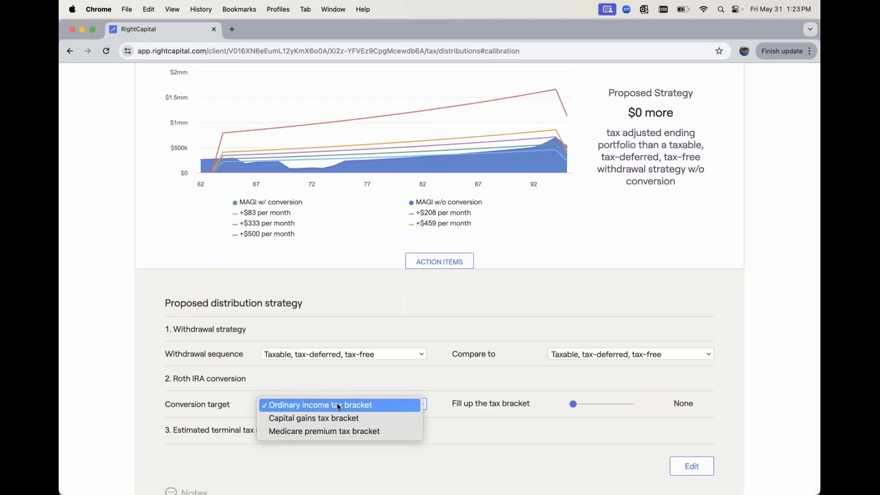
click(379, 431)
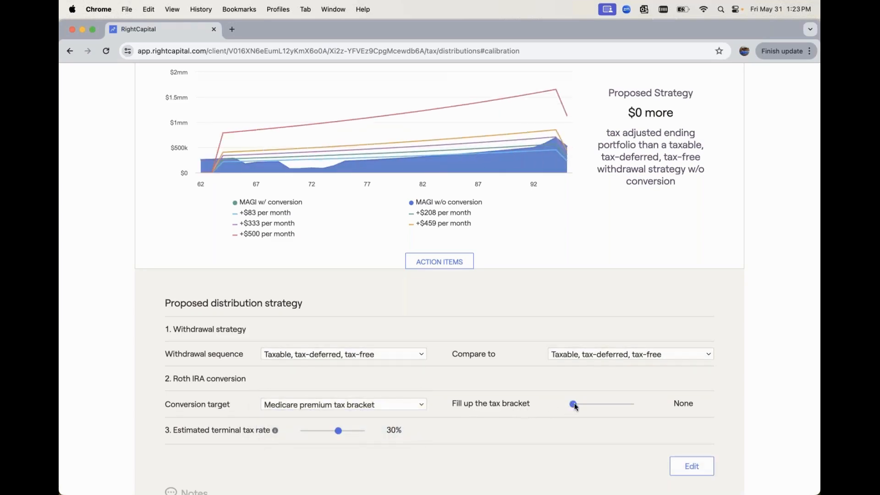
Step: Set the Roth conversion to fill up the tax bracket to No IRMAA and review the effect on the chart
drag(575, 407, 631, 405)
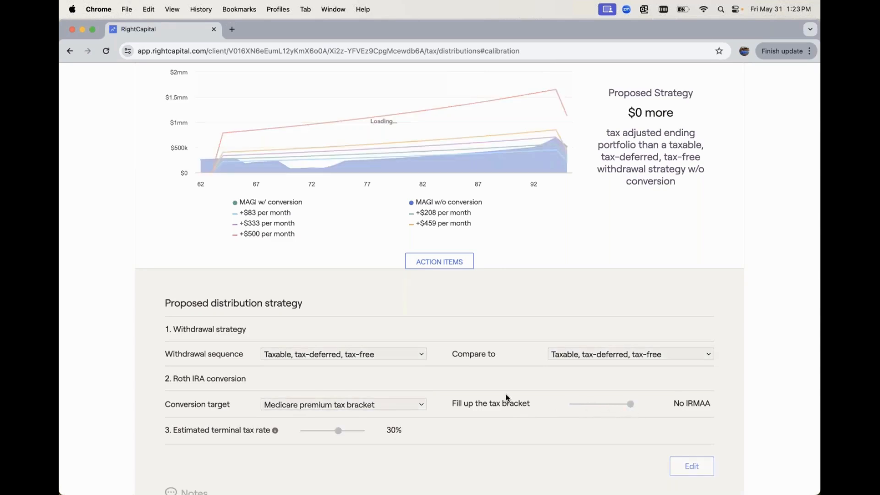
scroll(496, 355, up, 1)
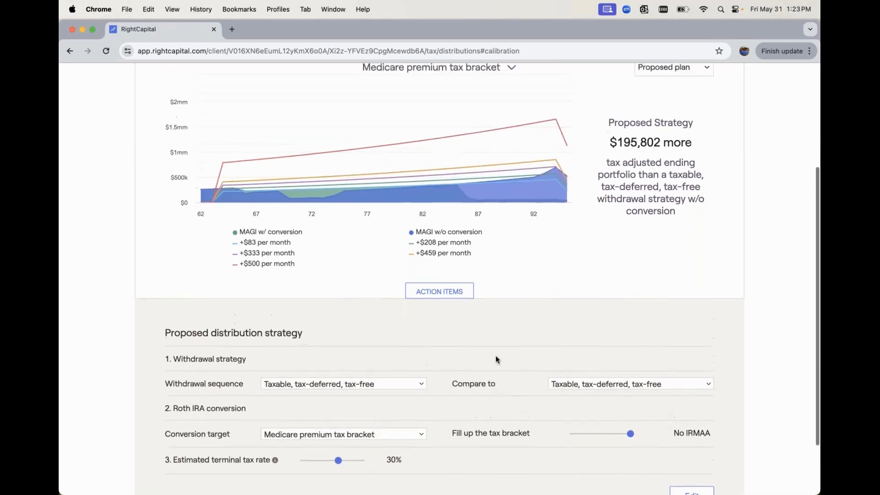
scroll(496, 357, up, 3)
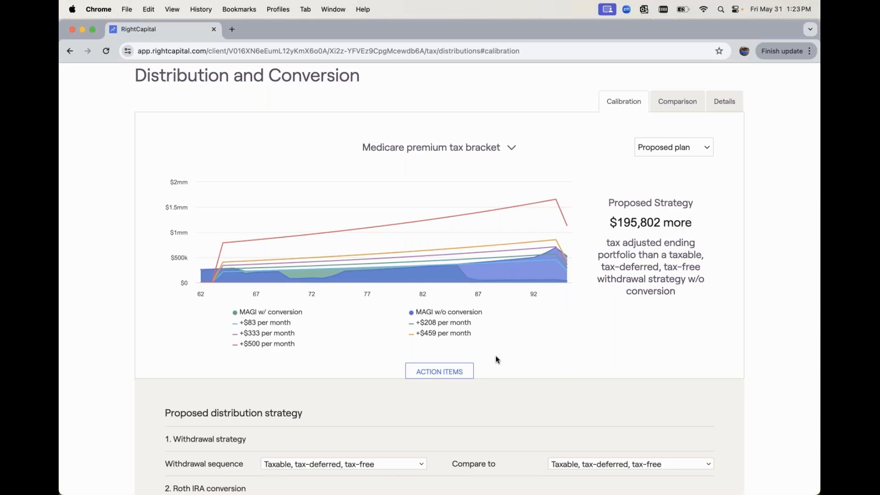
scroll(496, 355, up, 3)
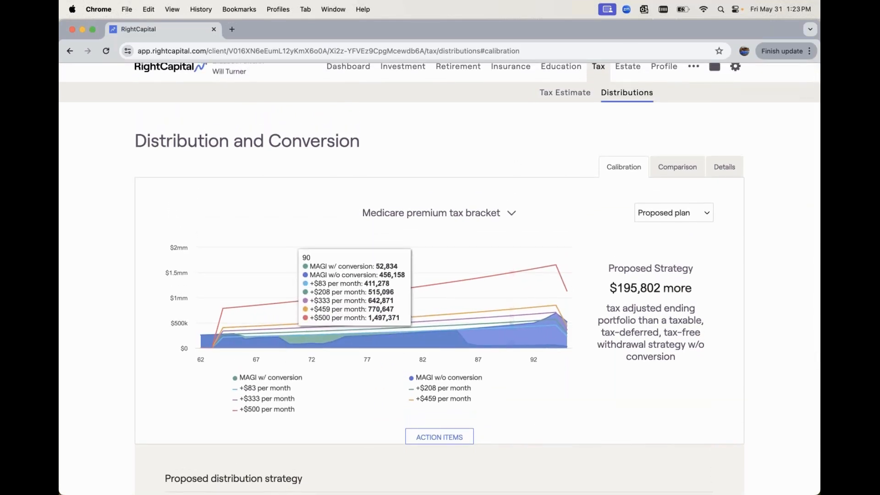
Step: Reset the Roth conversion's tax bracket fill-up to None
scroll(719, 283, down, 9)
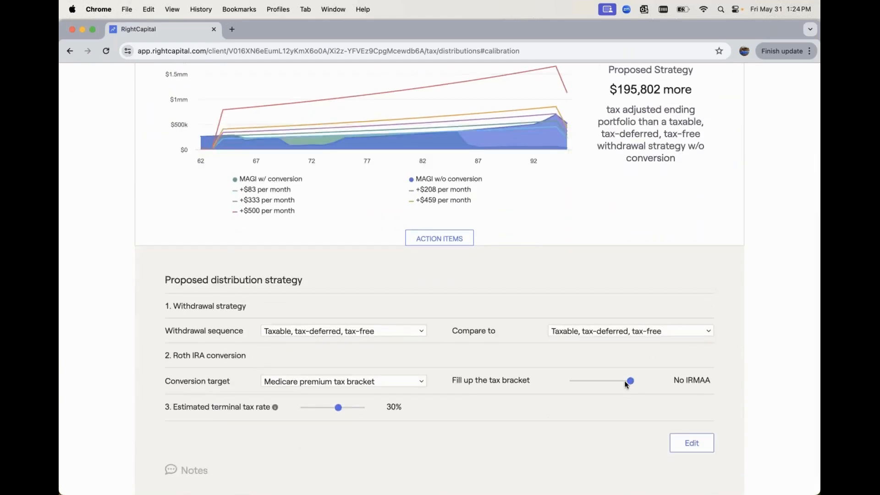
drag(626, 381, 572, 381)
scroll(577, 237, up, 6)
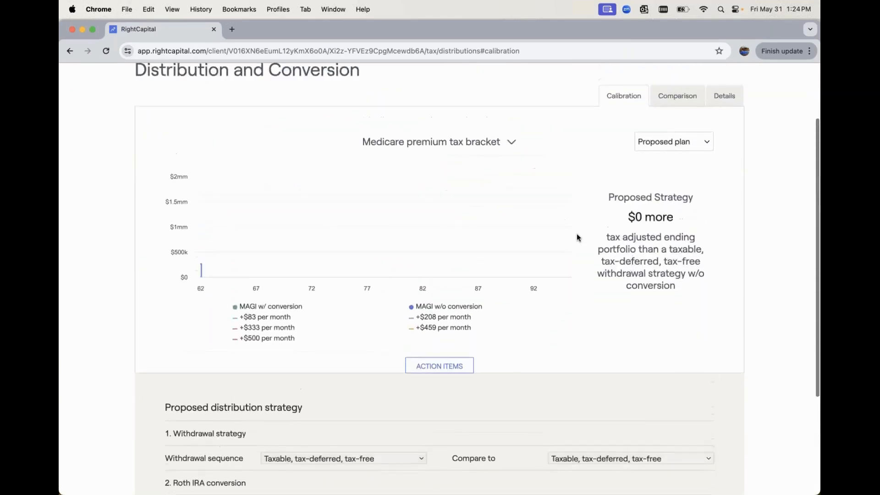
Step: Open the distribution details and switch the table to Medicare premium
scroll(576, 237, up, 3)
click(728, 157)
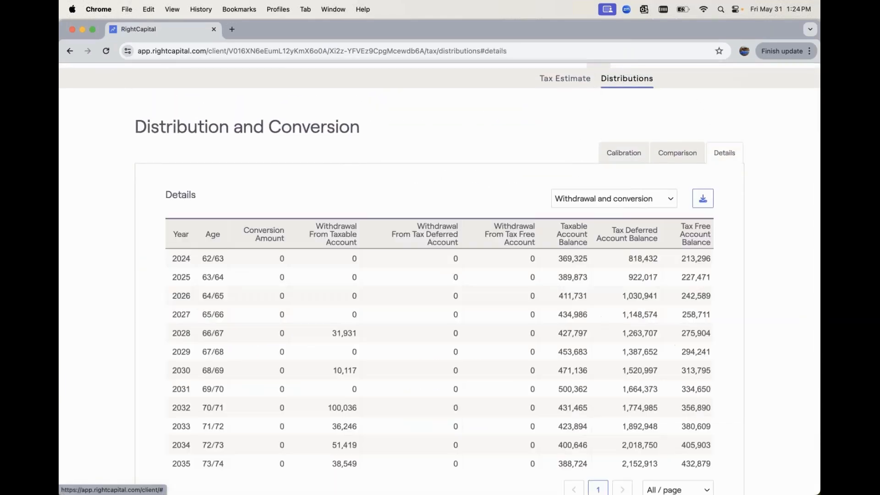
click(616, 202)
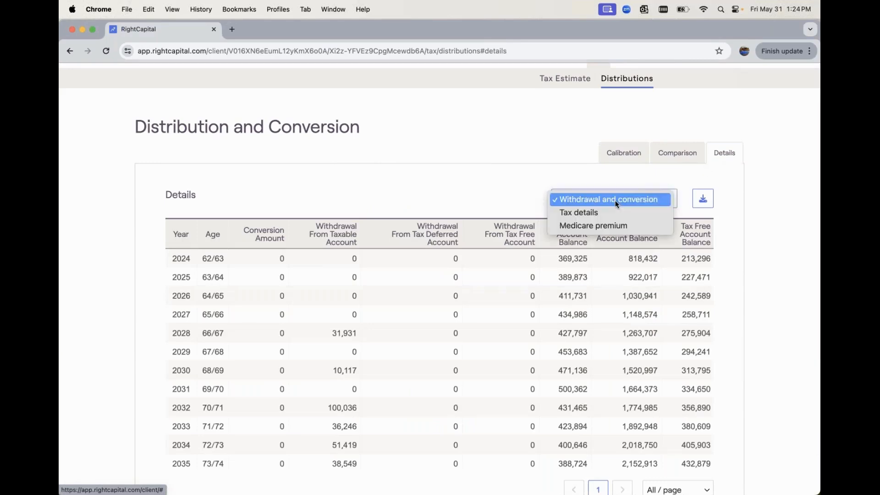
click(614, 225)
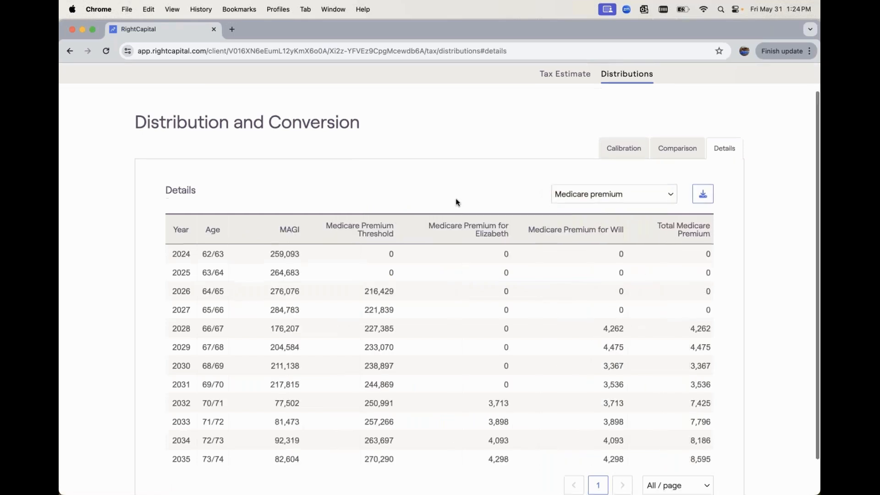
Step: Examine the yearly MAGI against the Medicare premium threshold and both spouses' premiums through the early 2050s
scroll(455, 201, down, 1)
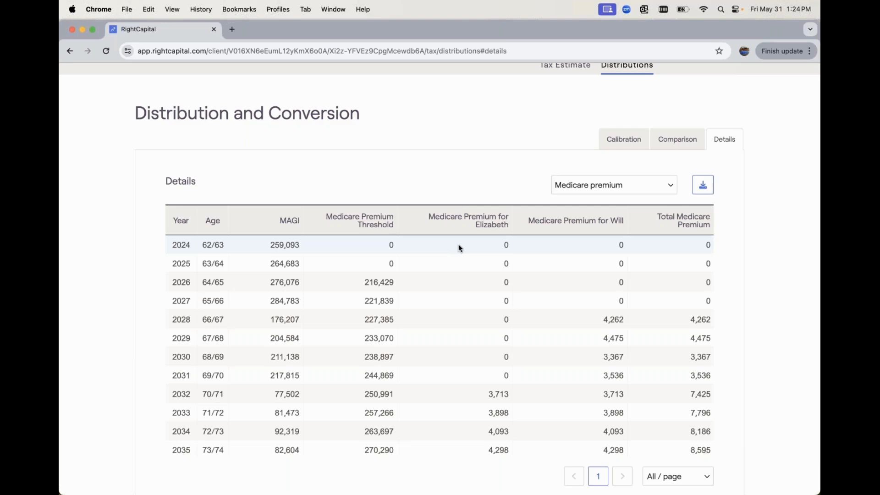
scroll(460, 248, down, 2)
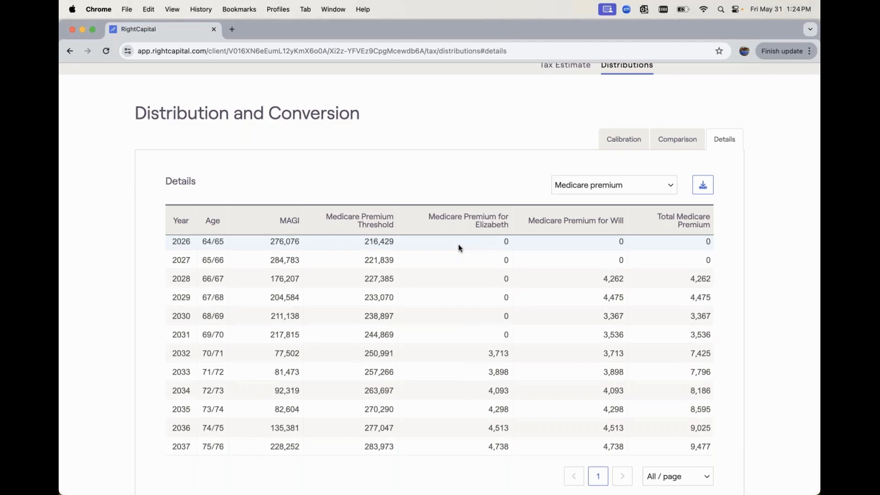
scroll(460, 248, down, 2)
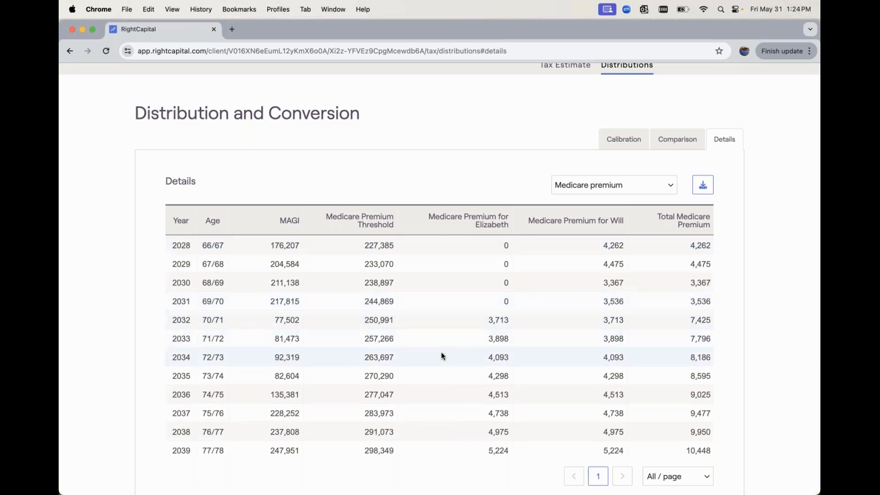
scroll(442, 356, down, 6)
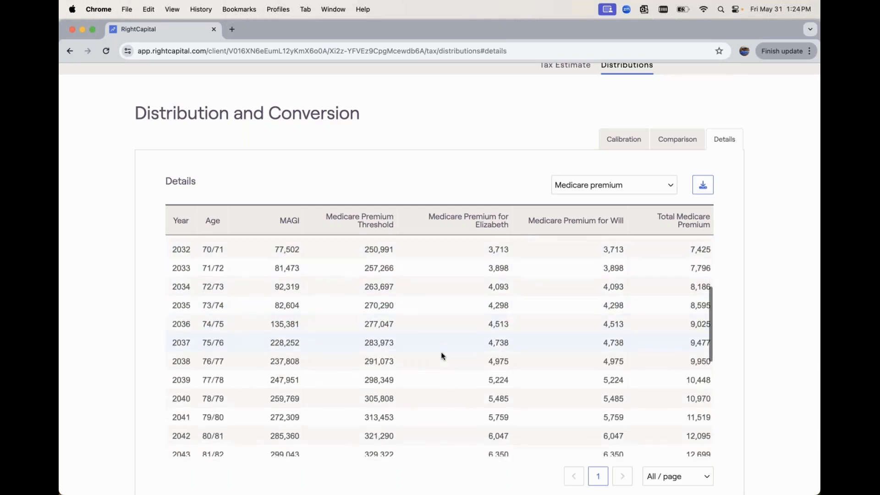
scroll(443, 355, down, 2)
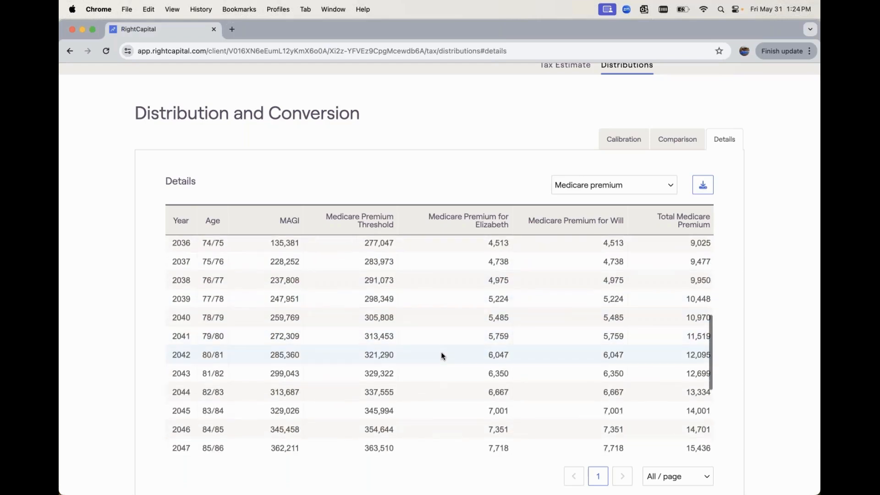
scroll(442, 356, down, 3)
scroll(442, 356, down, 2)
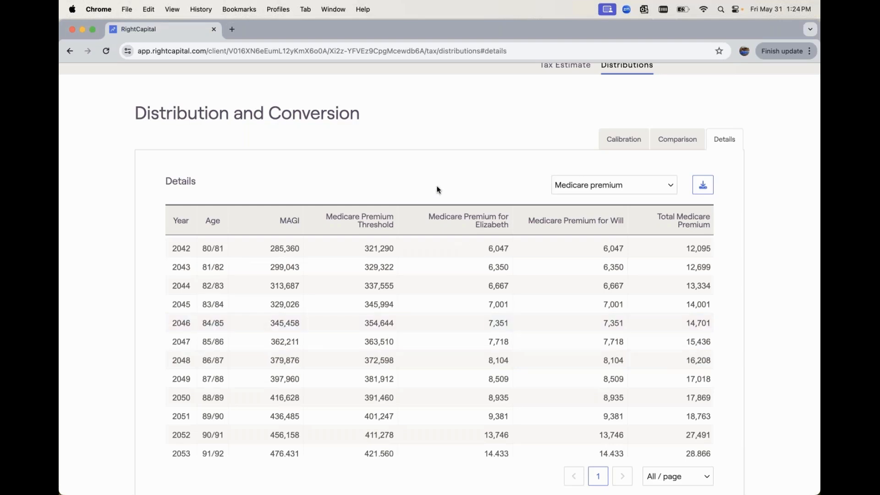
Step: Go back to the distribution calibration chart and return to the couple's Medicare considerations in the retirement section
click(616, 141)
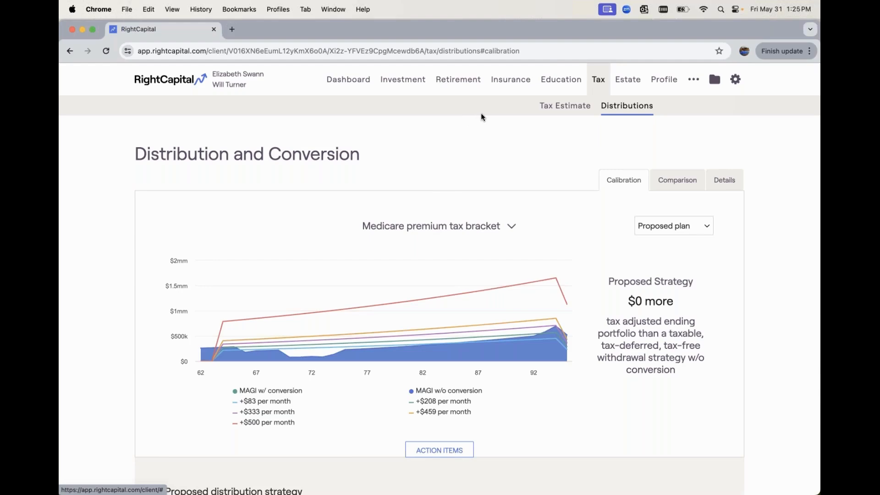
click(462, 84)
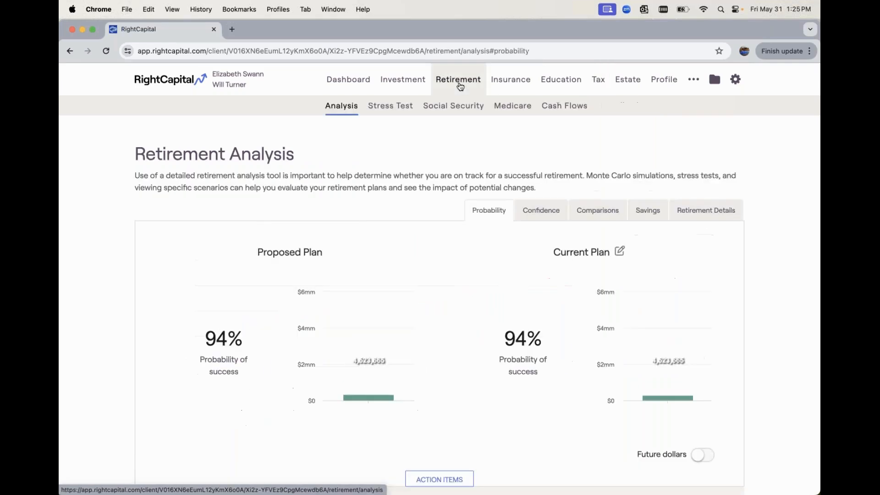
click(510, 106)
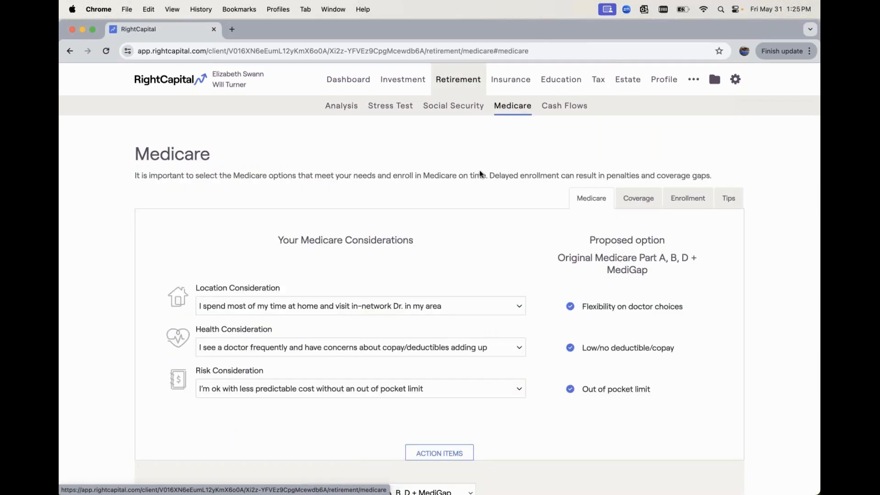
Step: Examine the proposed Medicare choices, enrollment period and enrollment links in the action items, including the option to add a shared note
scroll(466, 204, down, 3)
scroll(466, 209, down, 5)
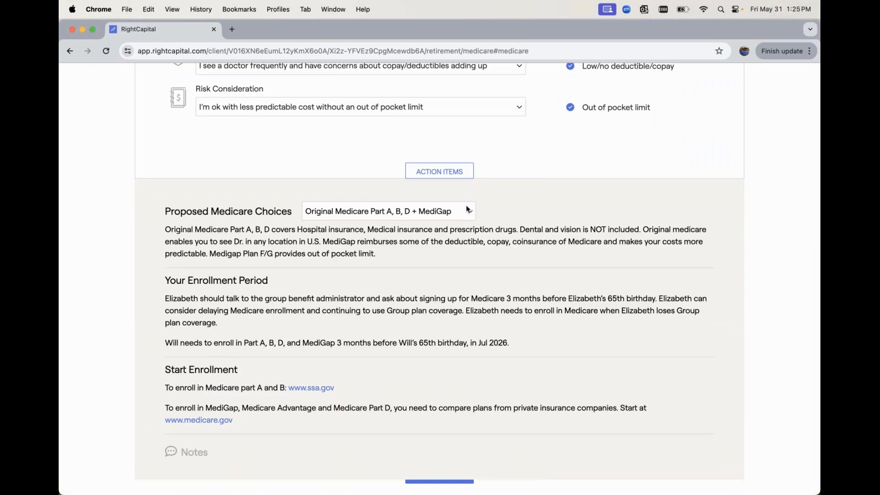
click(175, 455)
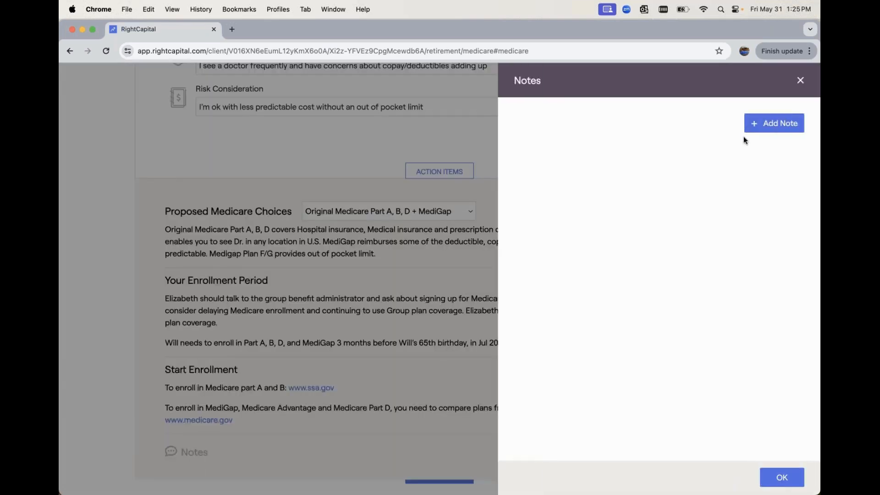
click(774, 123)
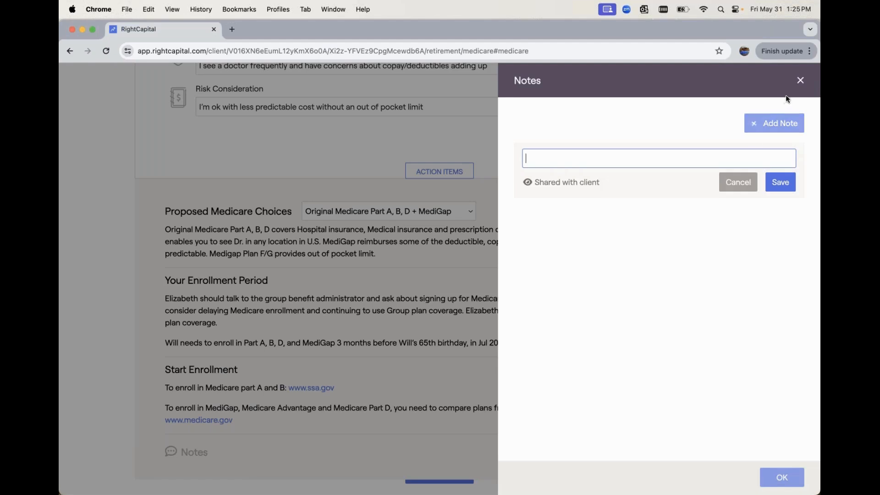
click(801, 82)
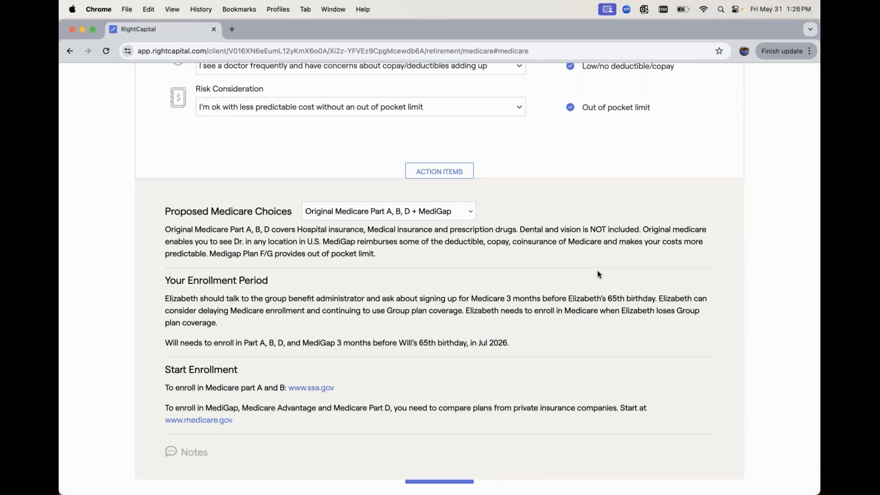
scroll(598, 273, up, 5)
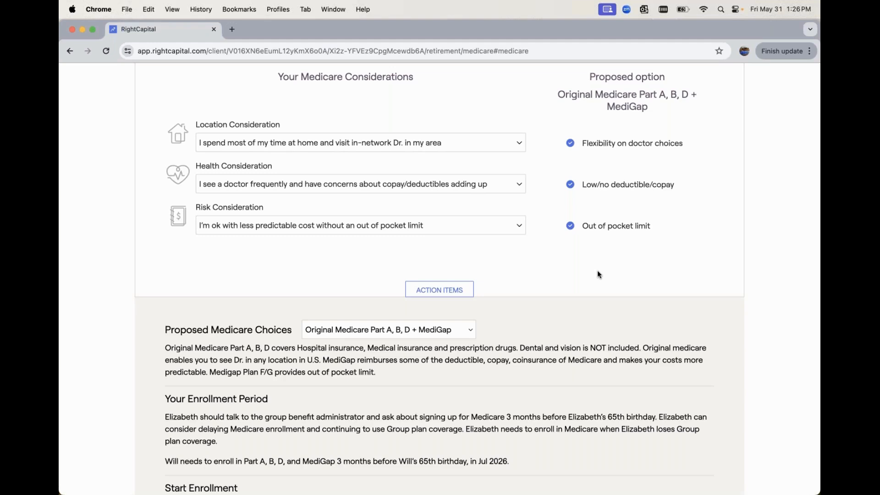
scroll(599, 274, up, 3)
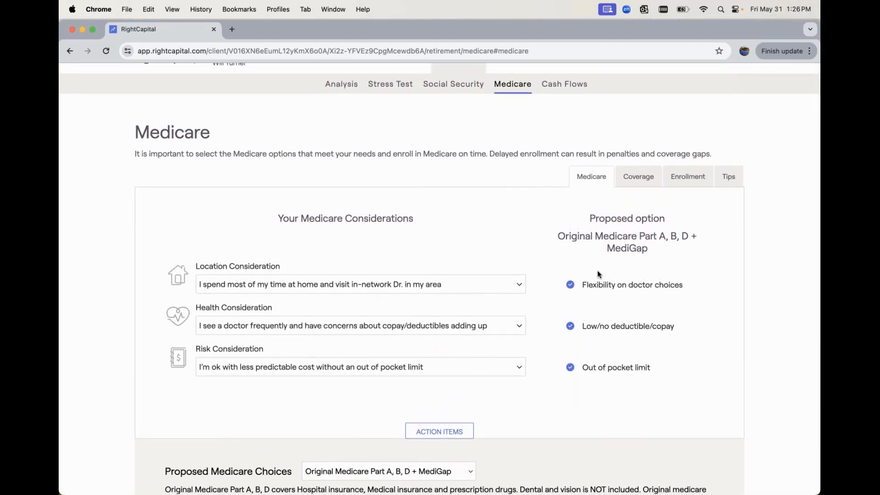
scroll(598, 271, up, 1)
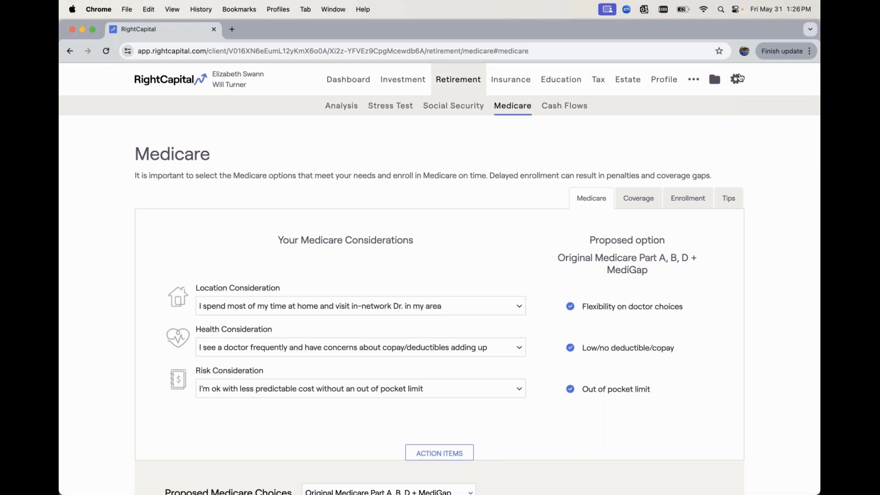
Step: Open the client's report builder and include the retirement Medicare page in the report
click(736, 79)
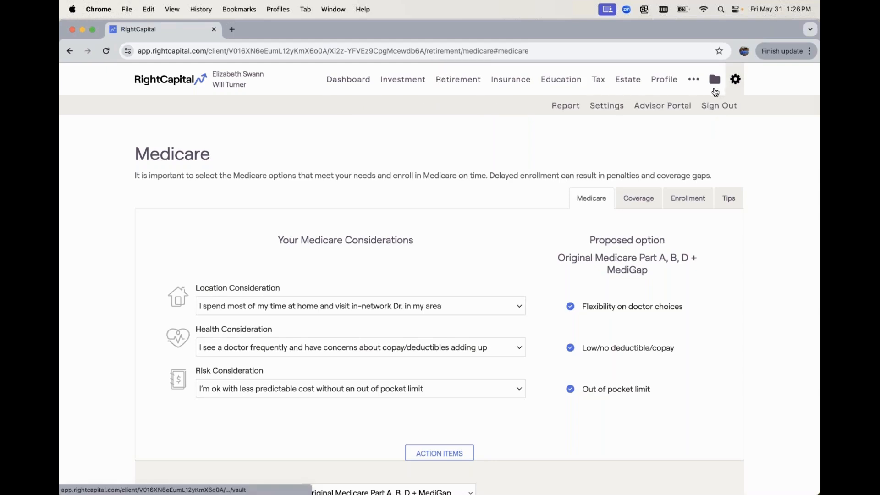
click(556, 108)
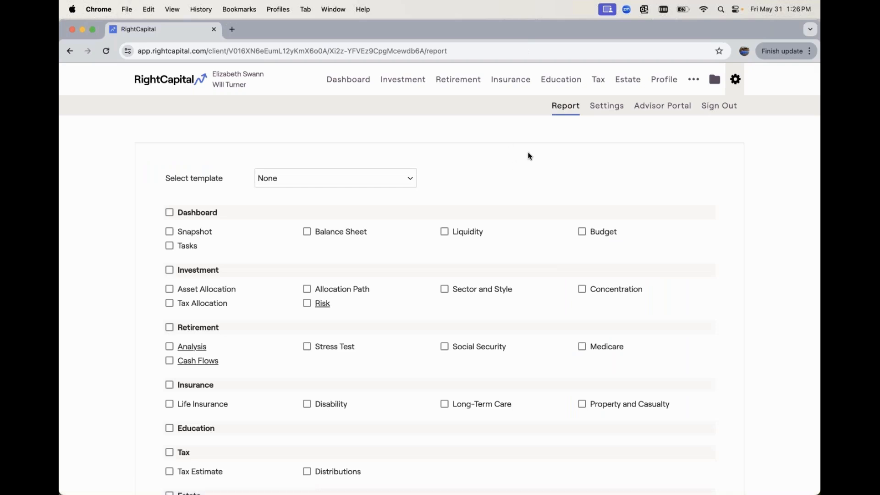
scroll(528, 156, down, 3)
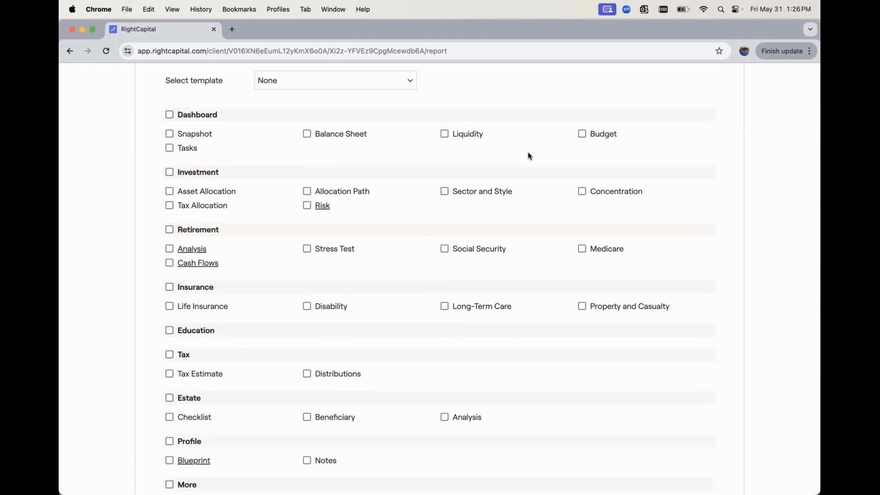
click(583, 250)
Step: Add the retirement cash flows to the report with all Summary sections, for both the Current plan and the Proposed plan
click(201, 265)
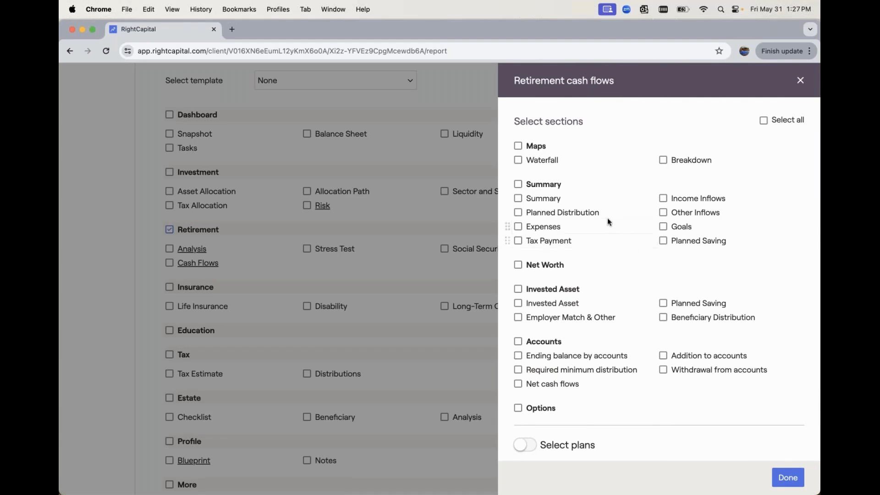
click(558, 187)
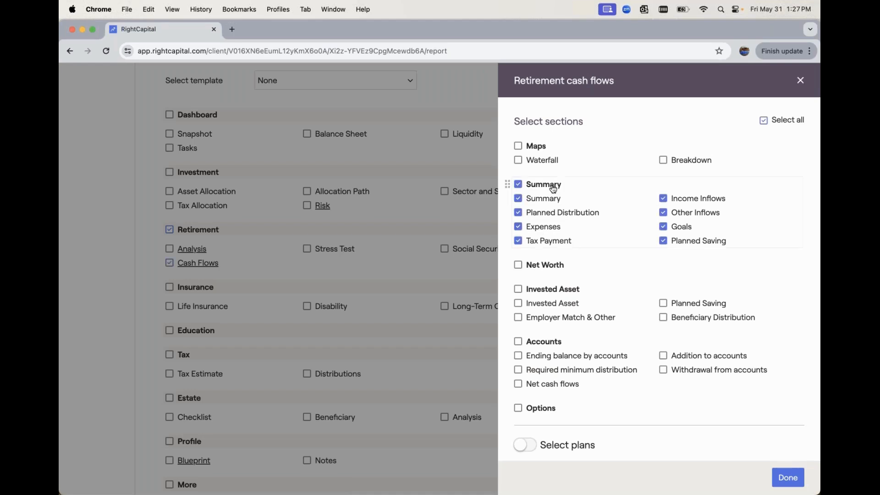
scroll(703, 431, down, 2)
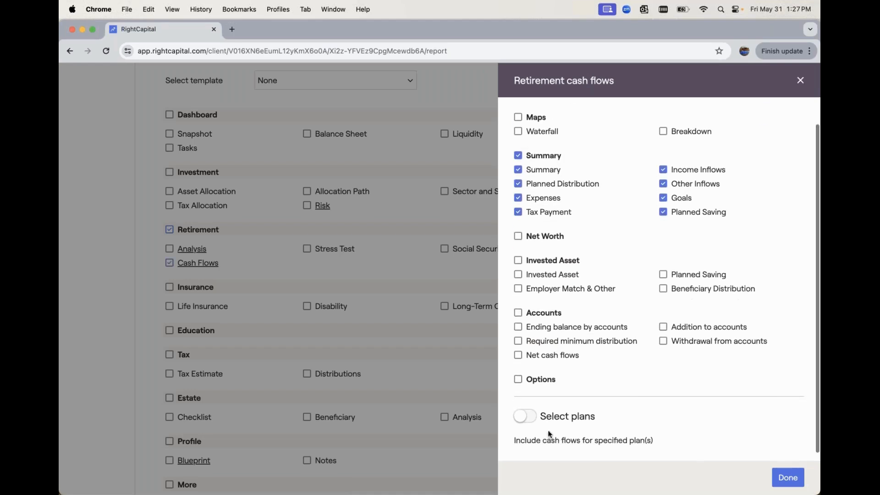
click(522, 417)
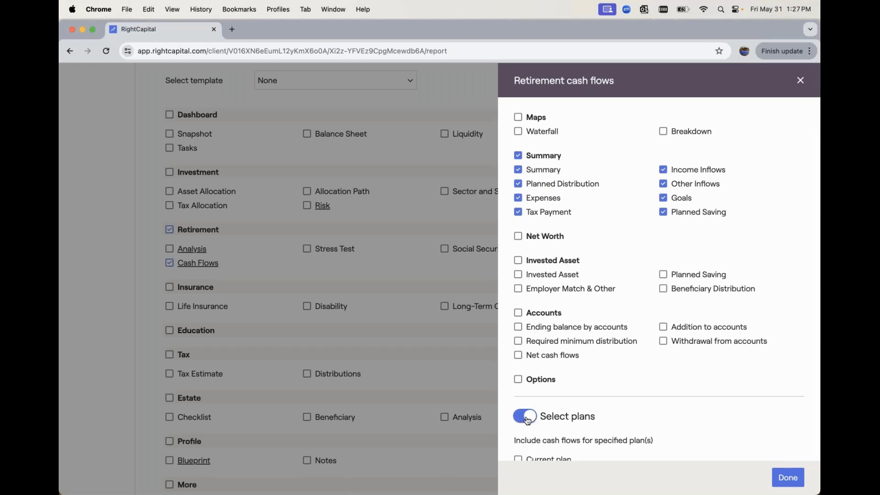
scroll(571, 428, down, 2)
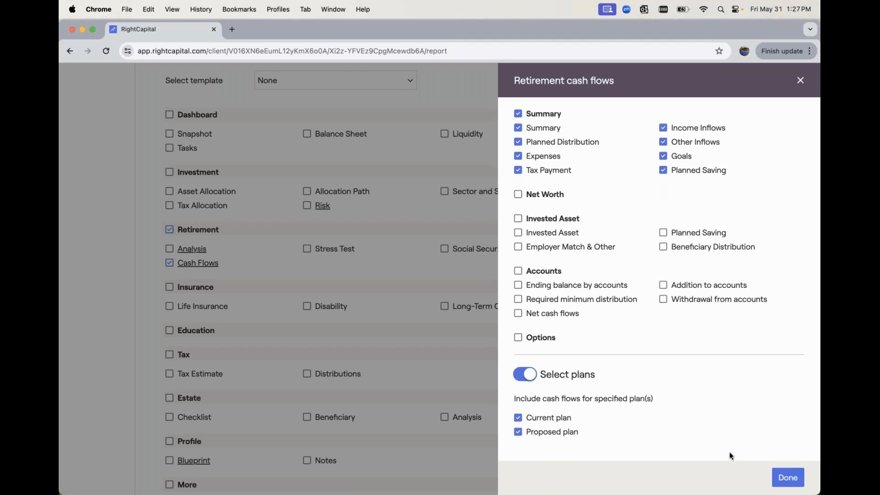
click(782, 479)
Step: Include the tax Distributions page and the profile Blueprint in the report
scroll(404, 332, down, 2)
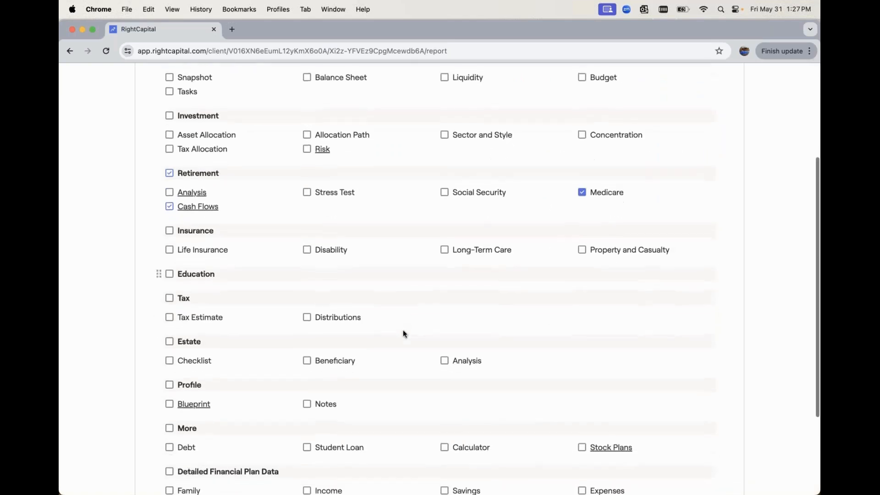
scroll(403, 329, down, 1)
click(334, 310)
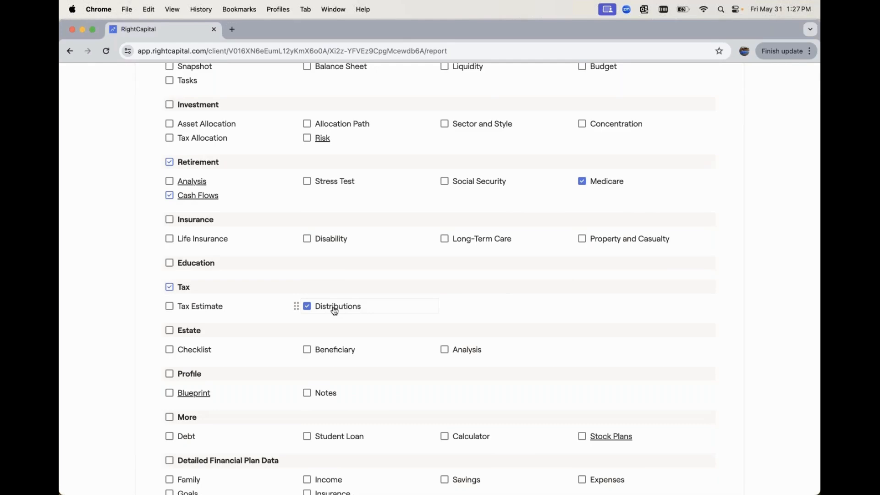
scroll(335, 311, down, 5)
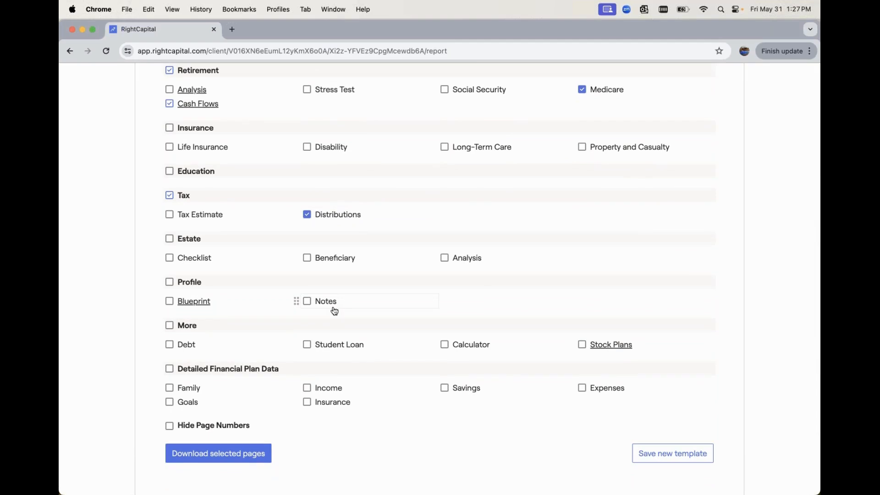
scroll(334, 310, up, 4)
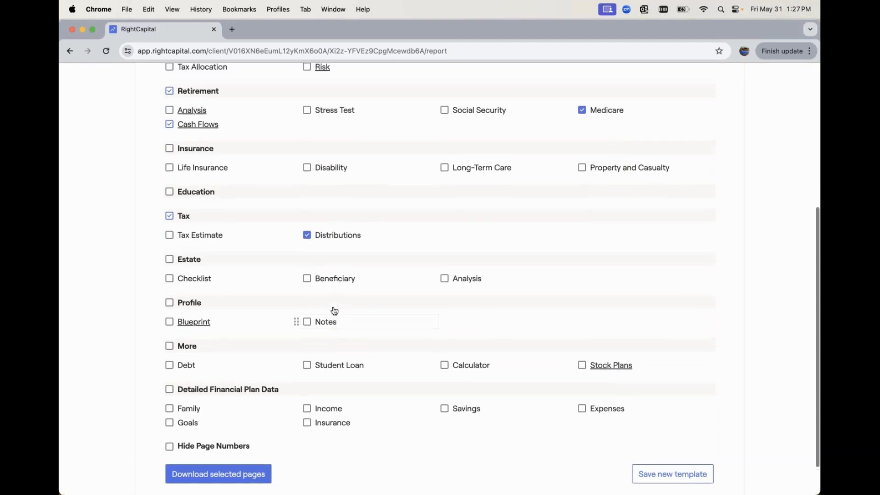
scroll(333, 311, down, 3)
click(178, 323)
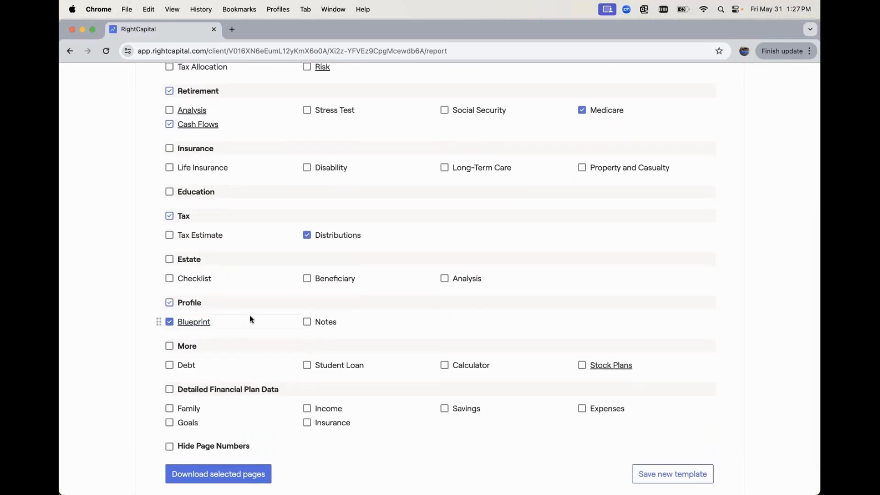
Step: Reorder the report so Profile comes before Retirement, and Cash Flows comes before Social Security within Retirement
scroll(250, 318, up, 5)
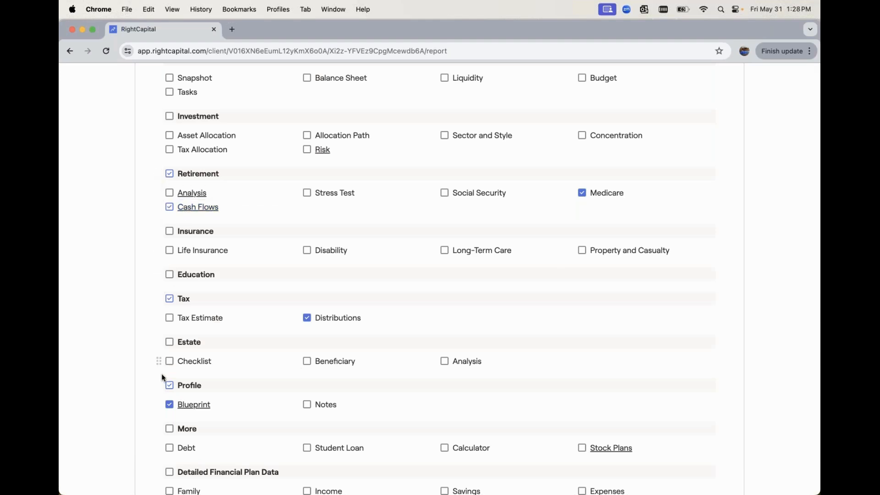
drag(158, 385, 161, 177)
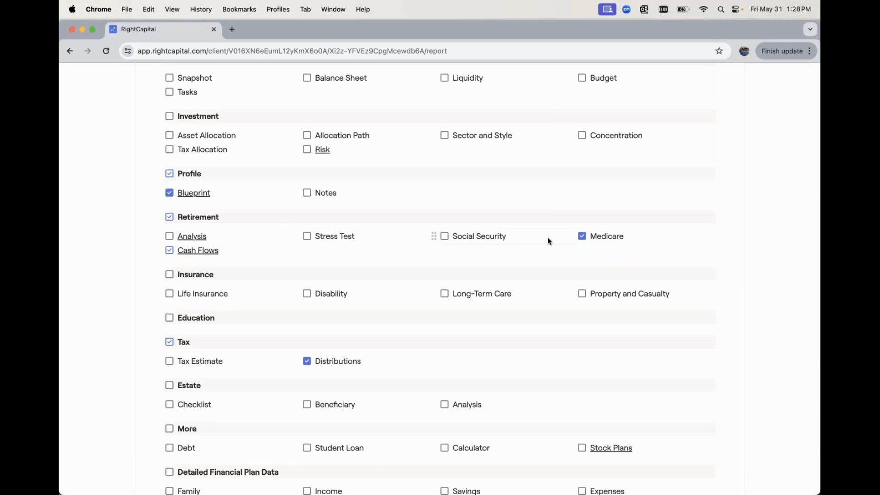
drag(160, 250, 512, 237)
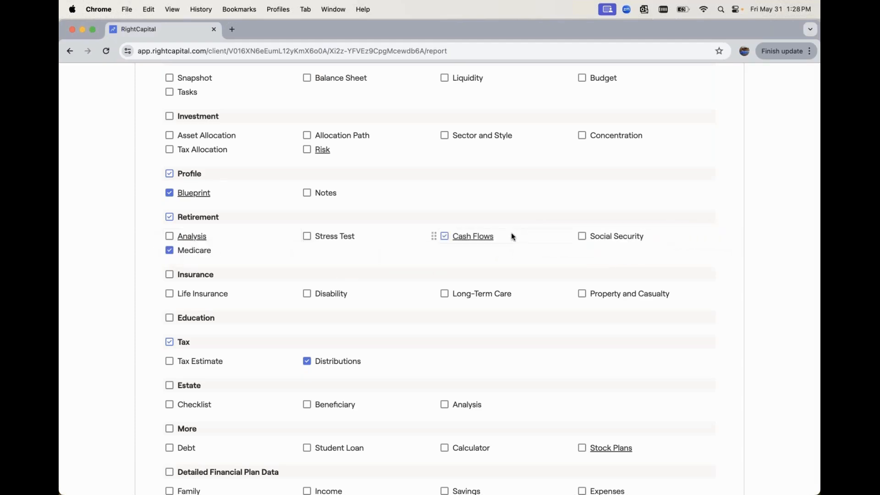
scroll(438, 258, down, 5)
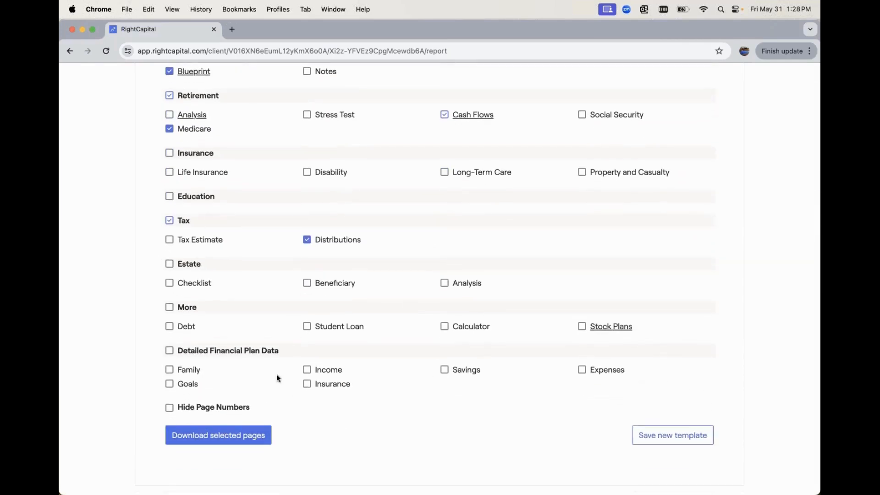
scroll(319, 340, up, 10)
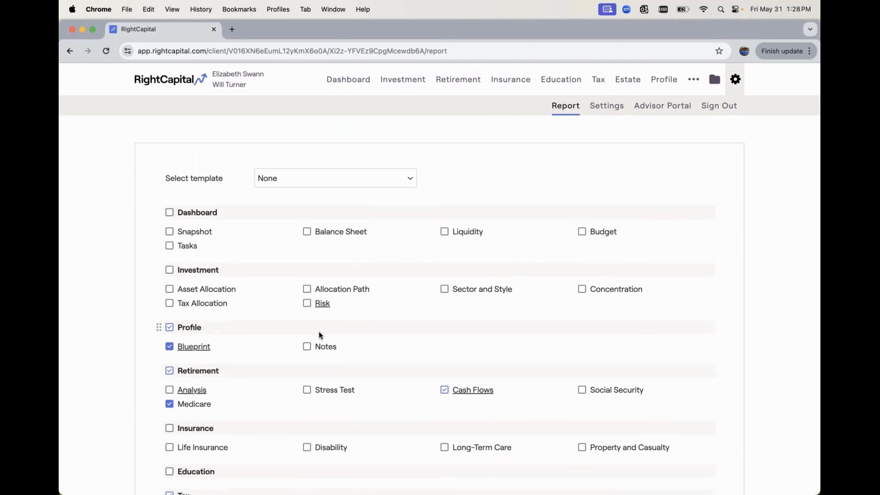
Step: Return to the advisor's client list, find the client by last name and show their planning access settings
click(160, 78)
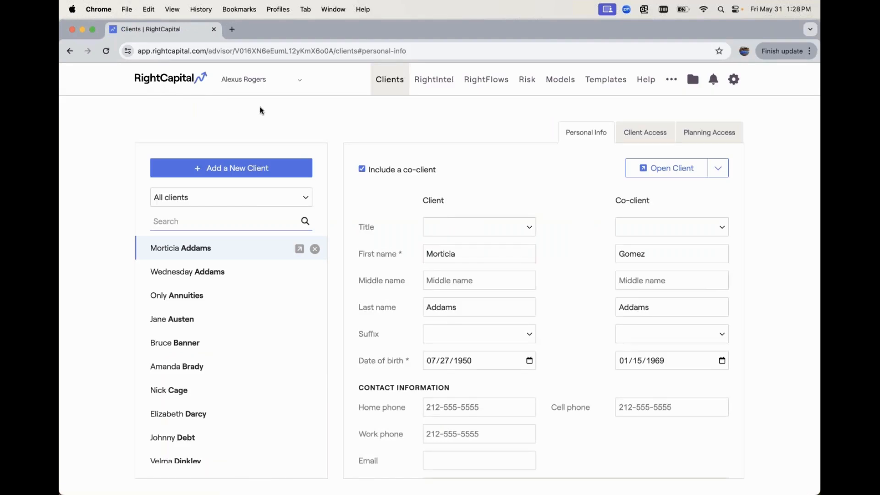
text(swann)
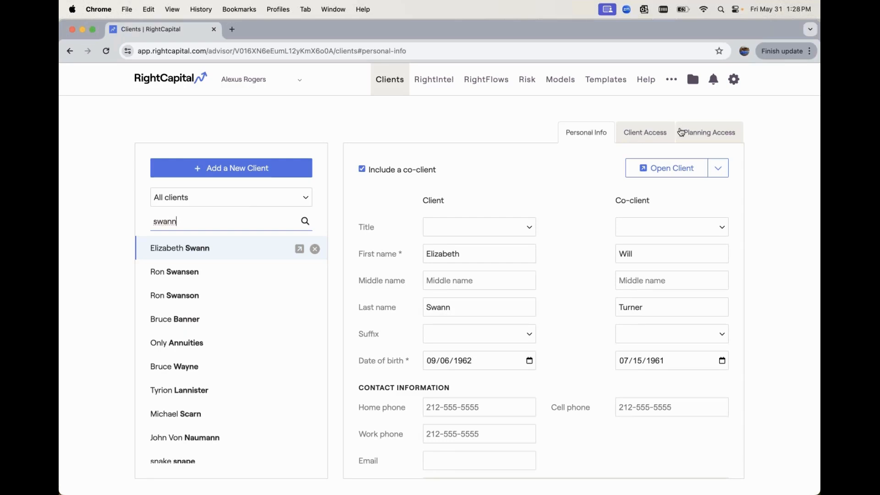
click(697, 133)
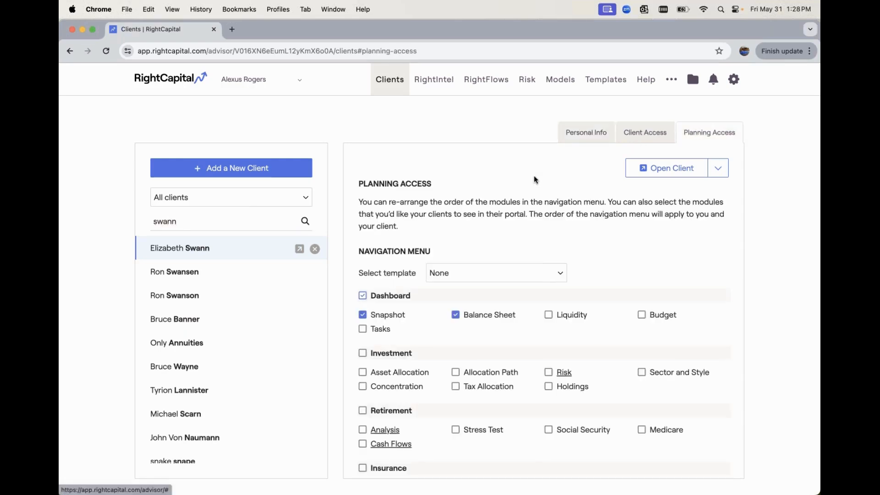
click(719, 173)
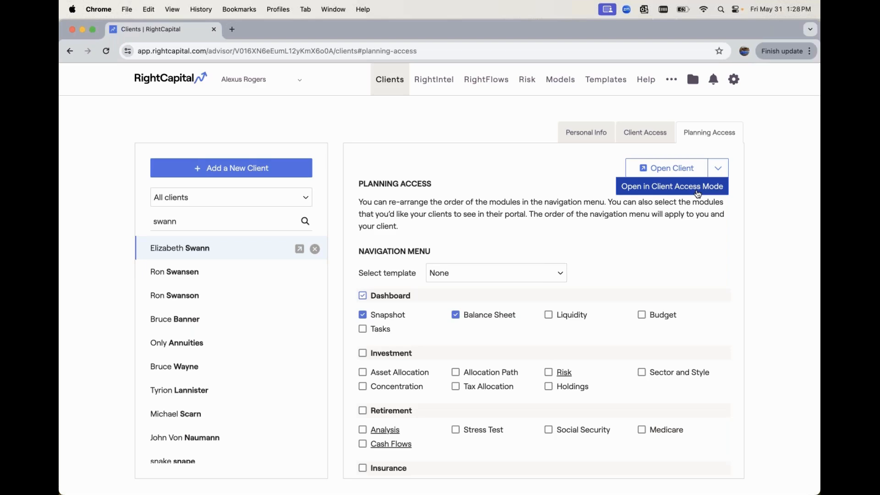
click(568, 224)
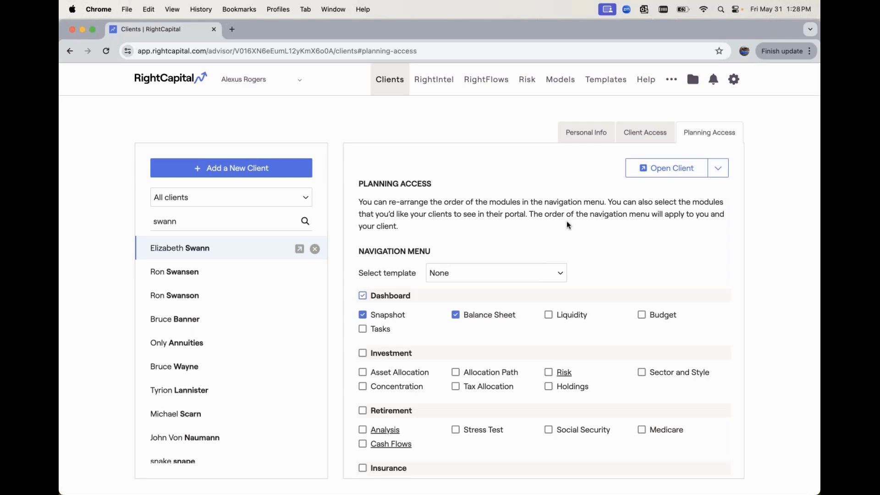
Step: Remove the Balance Sheet and Snapshot modules from the client's Dashboard access
scroll(568, 225, down, 5)
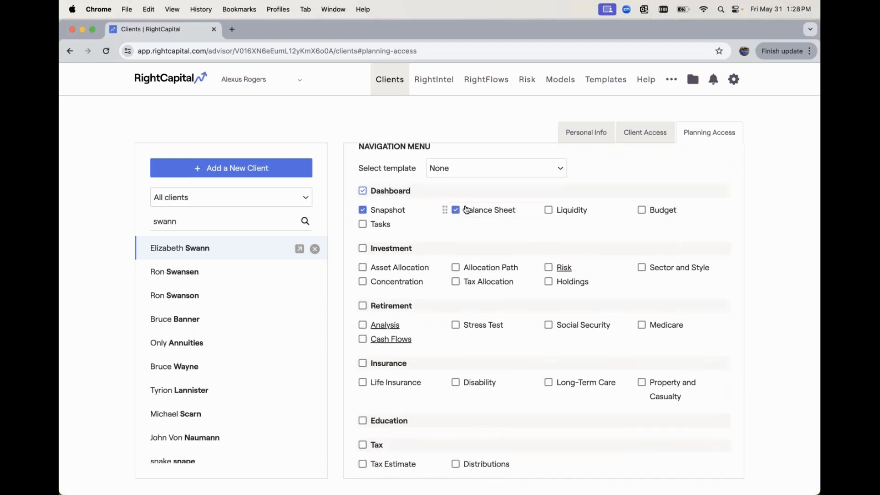
click(456, 210)
click(393, 210)
Step: Give the client access to the retirement Cash Flows module with the Summary and Maps sections, and to the Medicare module
scroll(394, 210, down, 2)
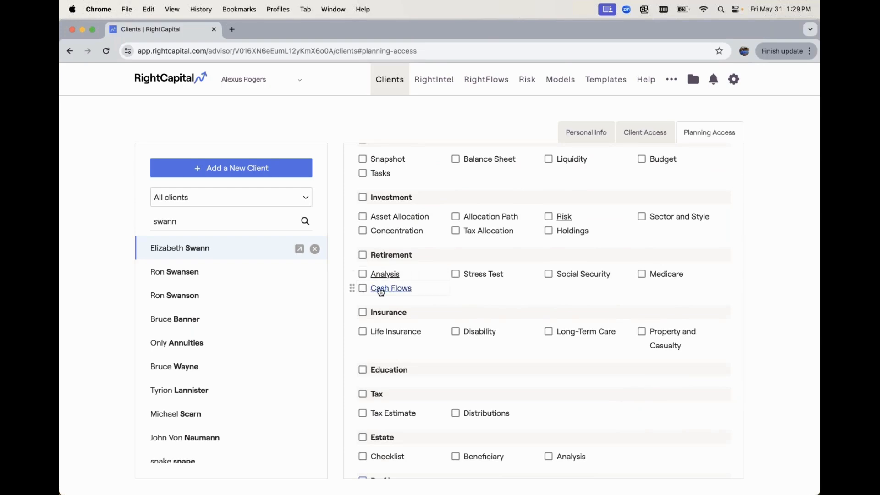
click(381, 289)
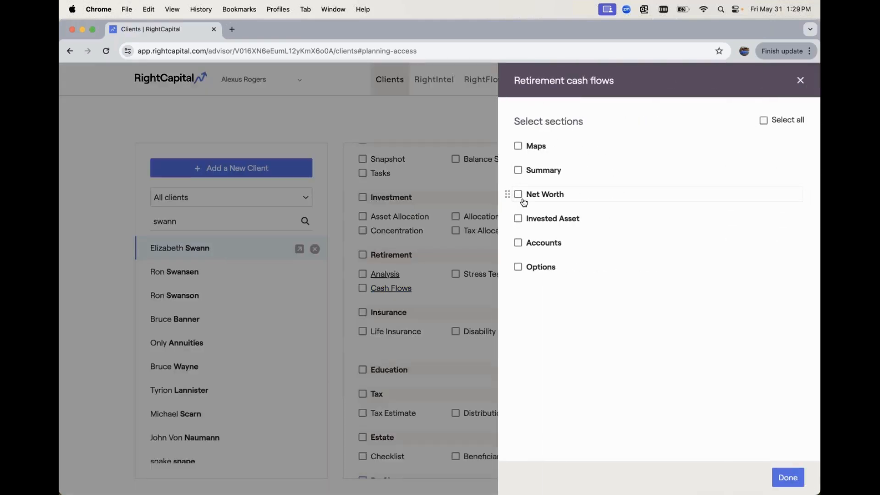
click(518, 170)
click(523, 147)
click(788, 477)
click(641, 275)
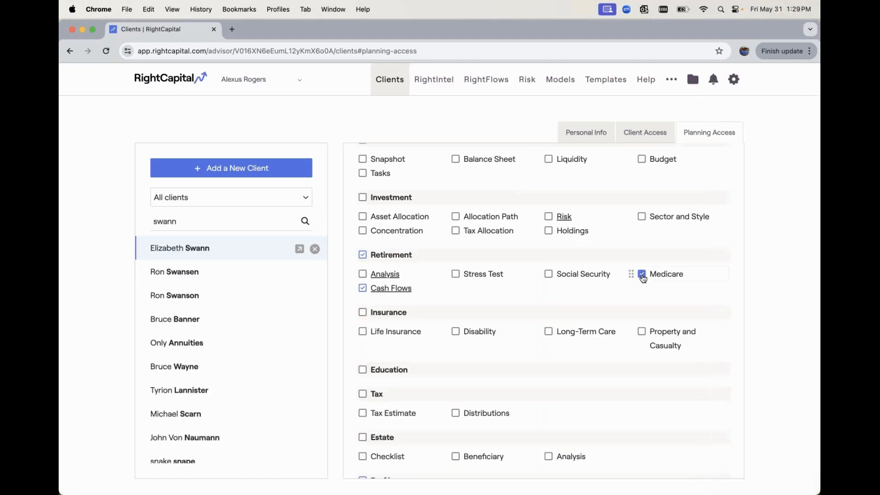
scroll(629, 318, down, 3)
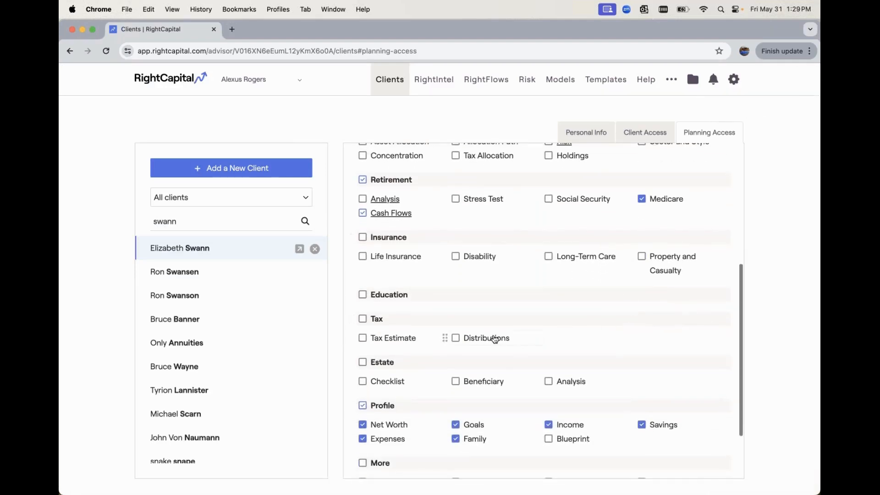
Step: Add Tax Distributions to the client's access, limit the Profile access to Blueprint only, and save the settings
click(494, 337)
scroll(494, 337, down, 2)
scroll(495, 340, down, 1)
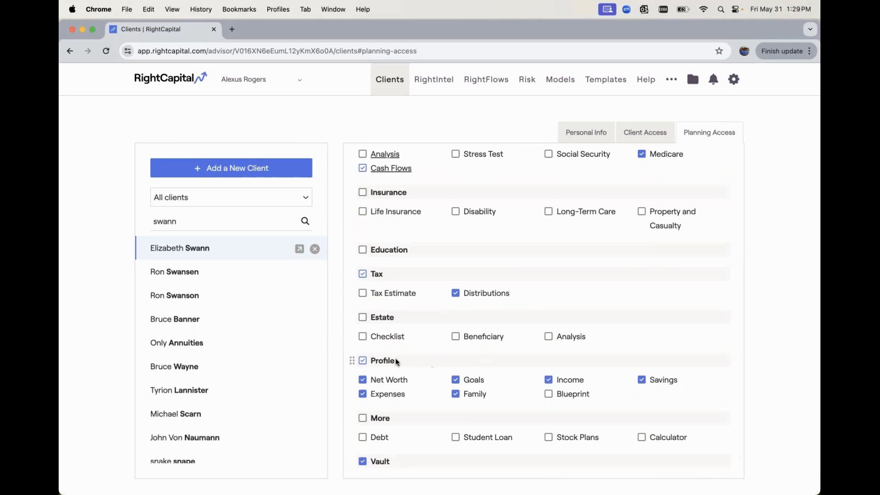
click(363, 361)
click(576, 397)
scroll(573, 398, down, 1)
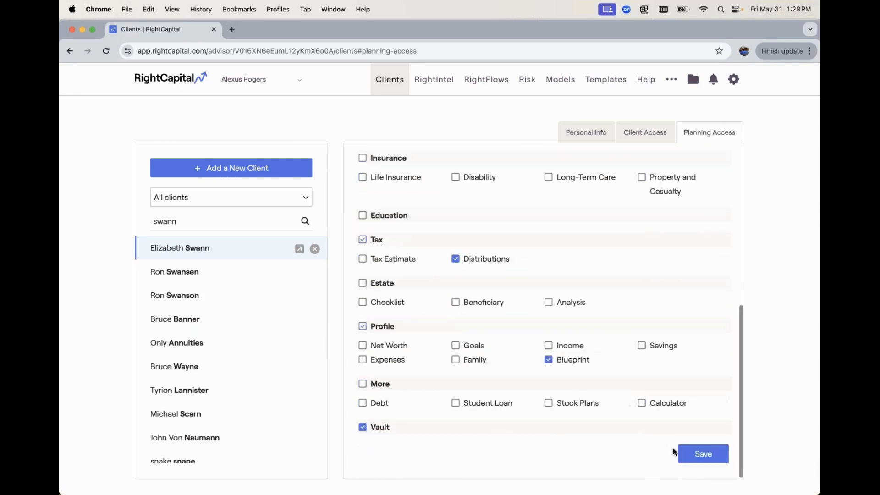
click(703, 454)
Step: Open the client's plan in Client Access Mode
scroll(677, 246, up, 10)
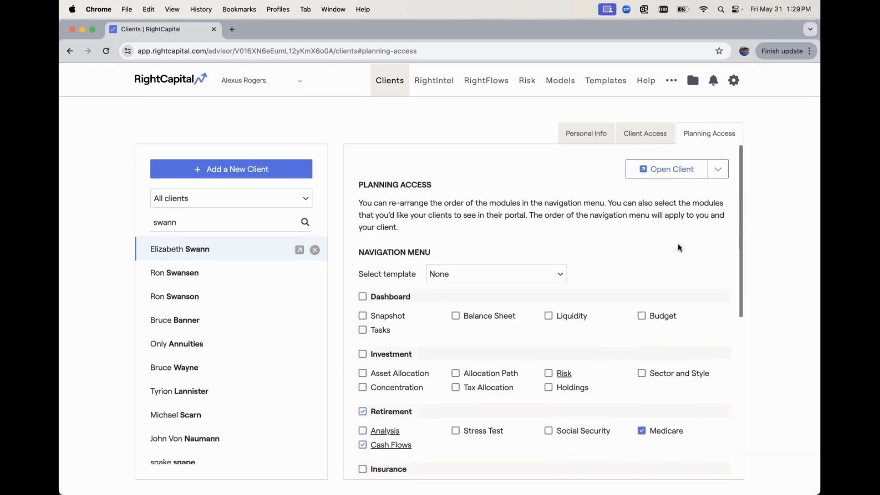
click(718, 168)
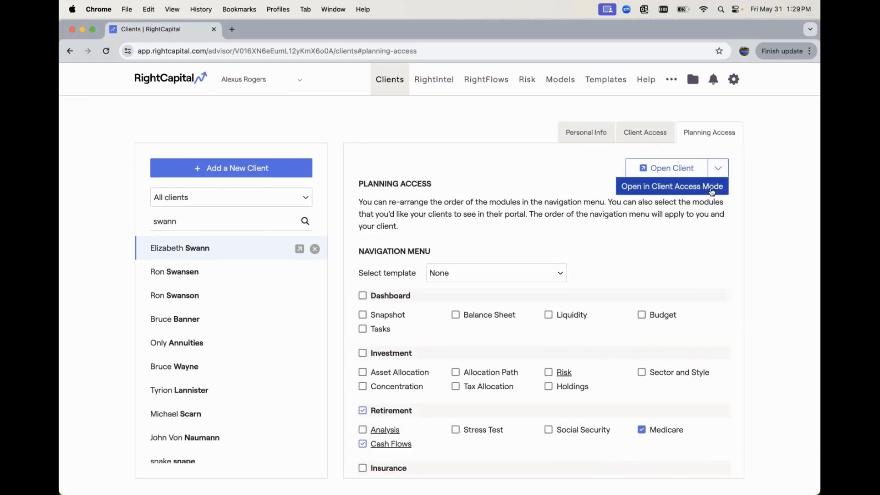
click(711, 190)
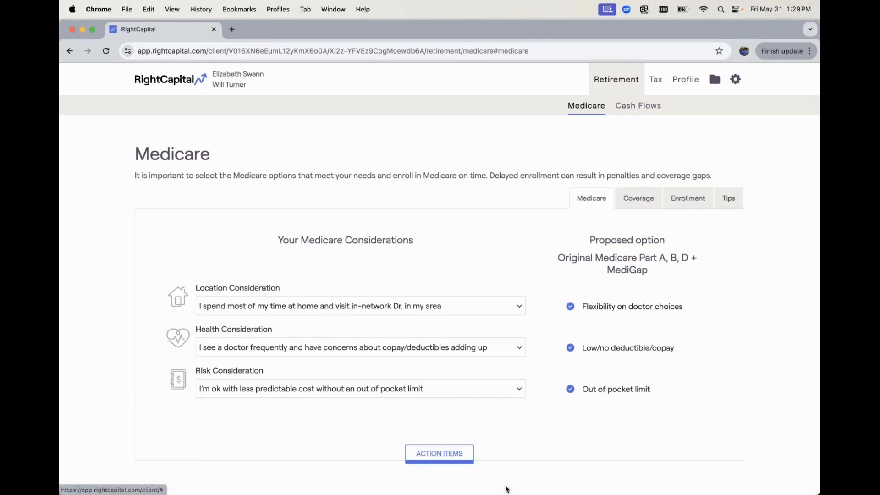
Step: Show the Medicare action items and review the proposed Medicare choices and enrollment period
click(463, 453)
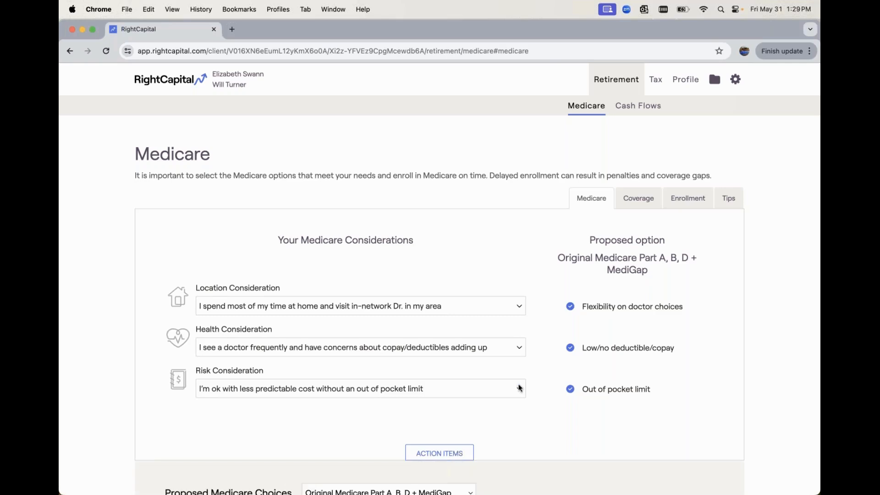
scroll(519, 388, down, 4)
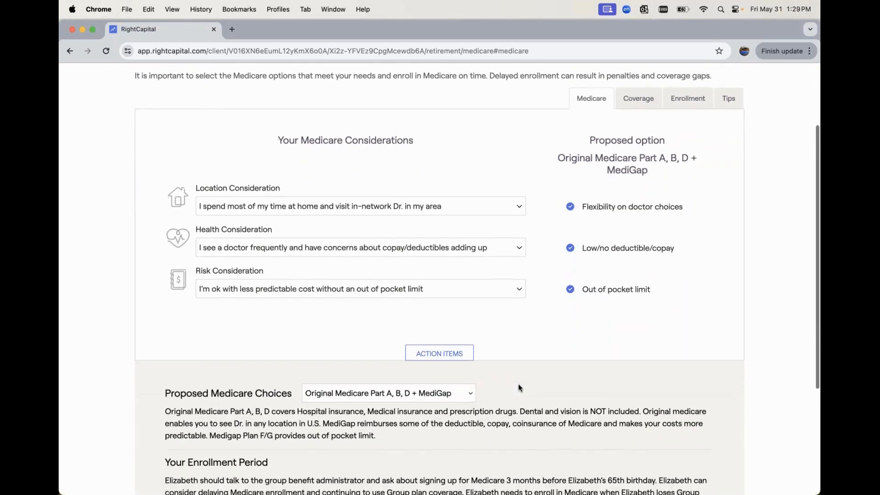
scroll(520, 388, down, 3)
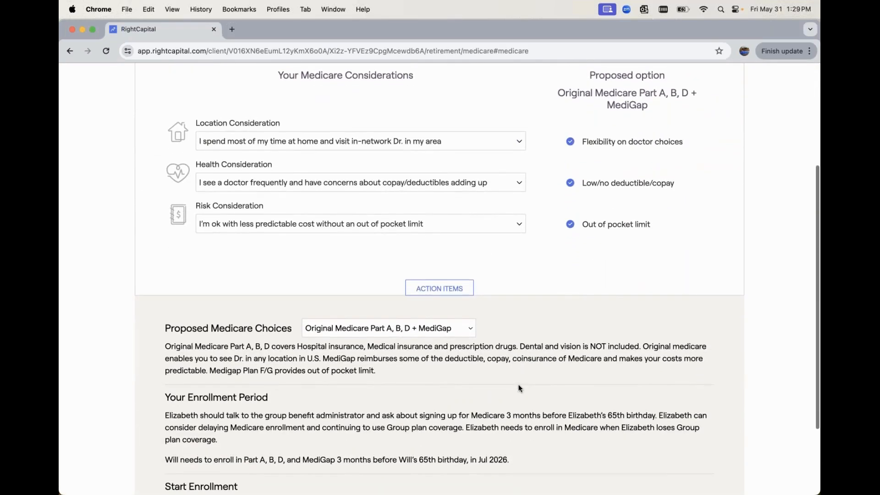
scroll(520, 388, up, 3)
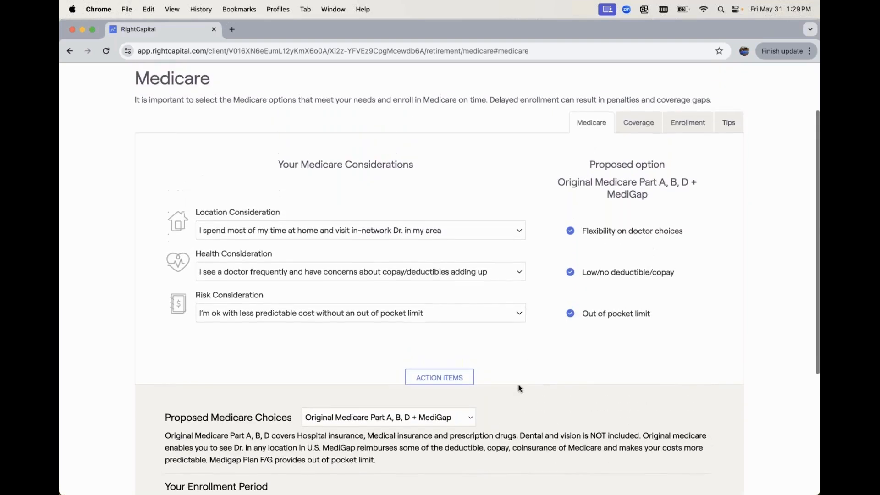
scroll(628, 129, up, 3)
Step: View the retirement Cash Flows Summary and the Tax Distributions page as the client sees them
click(636, 107)
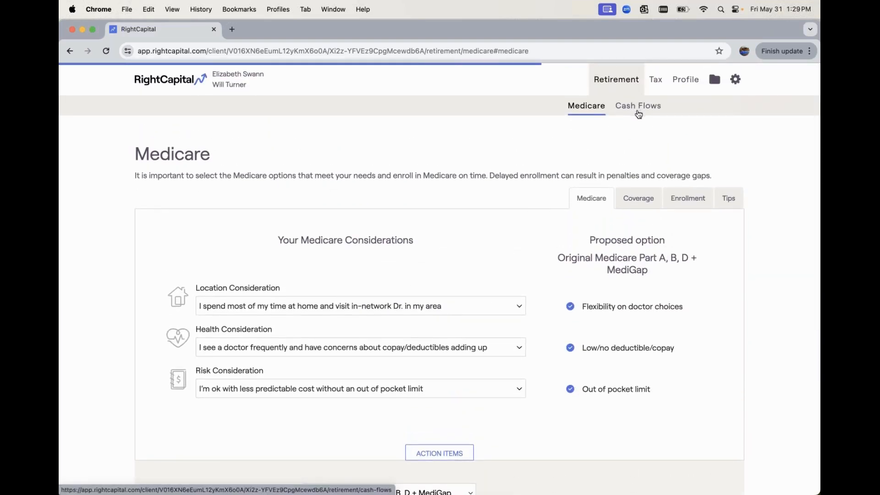
click(718, 155)
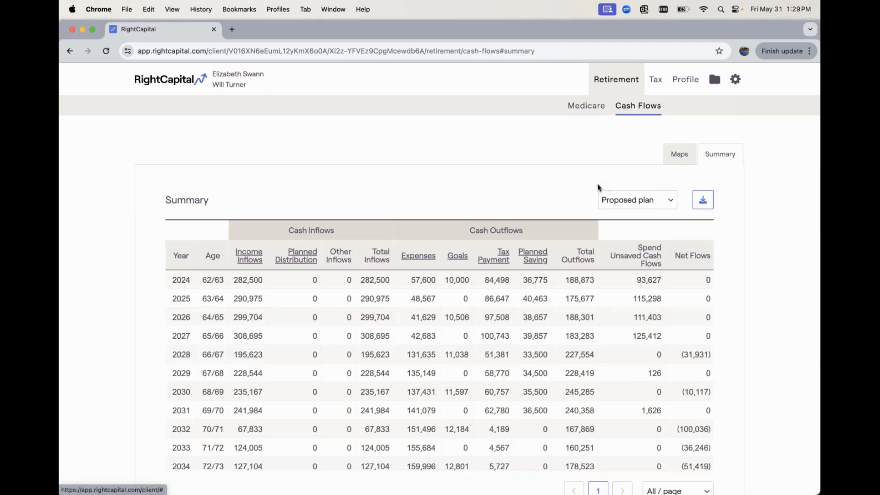
click(657, 94)
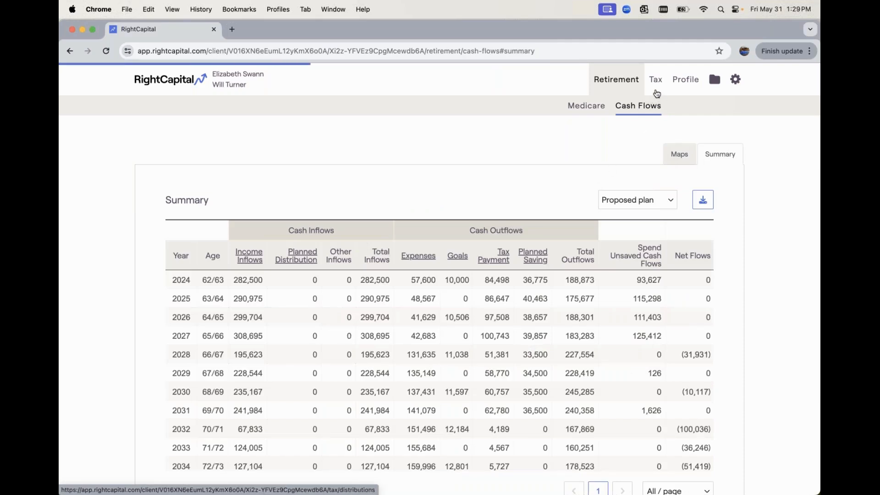
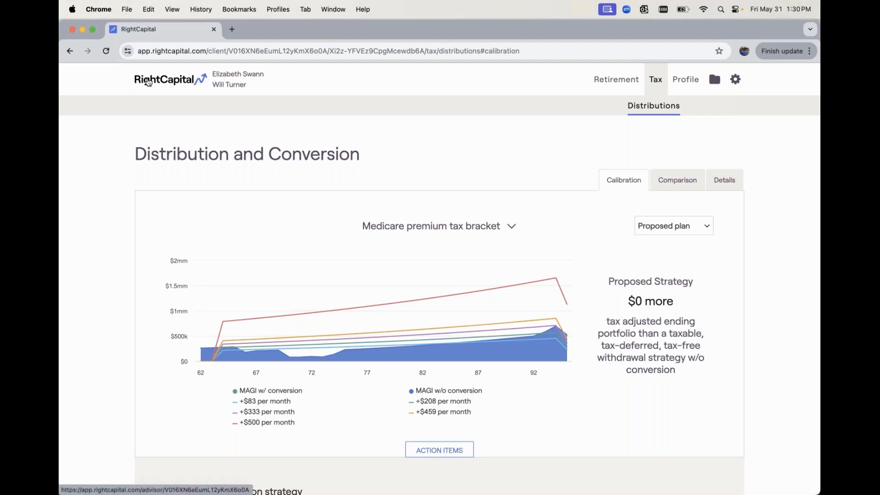
Step: Return to the advisor portal and show the Key Events opportunities in RightIntel
click(148, 82)
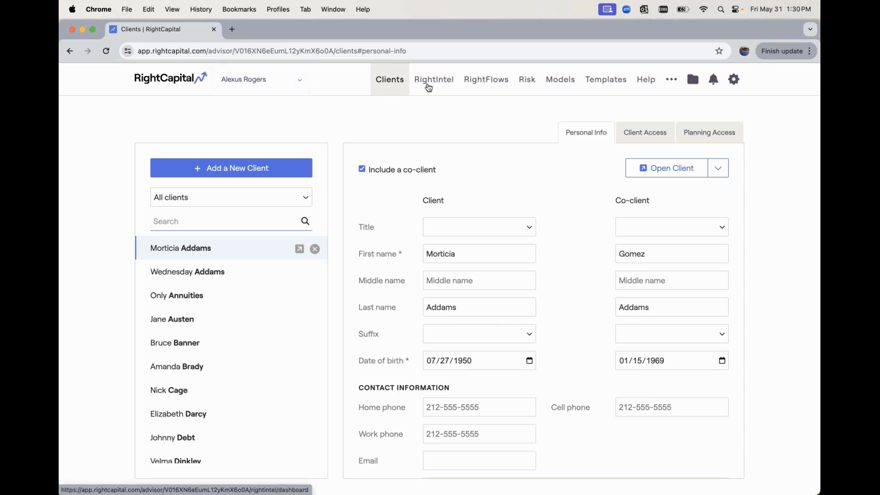
click(429, 87)
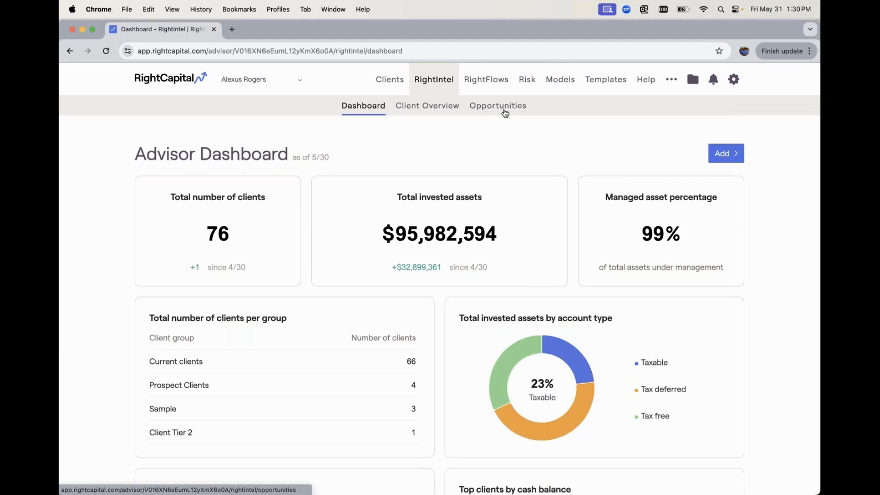
click(507, 110)
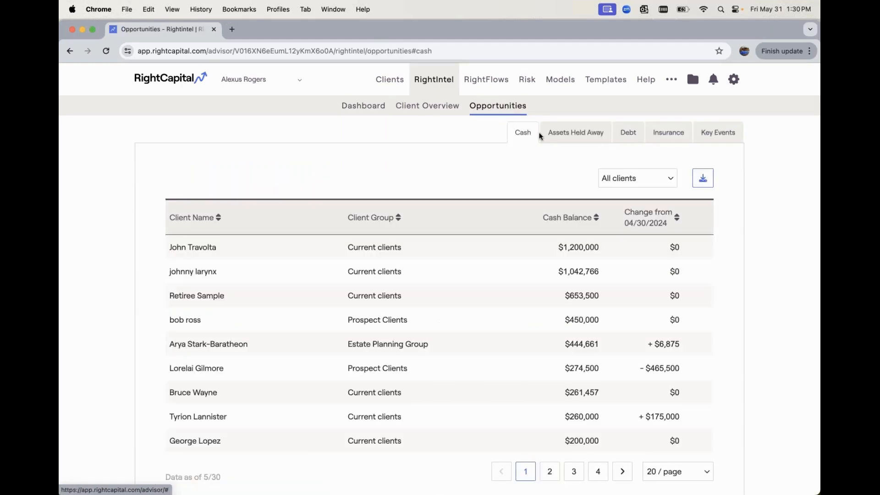
click(709, 135)
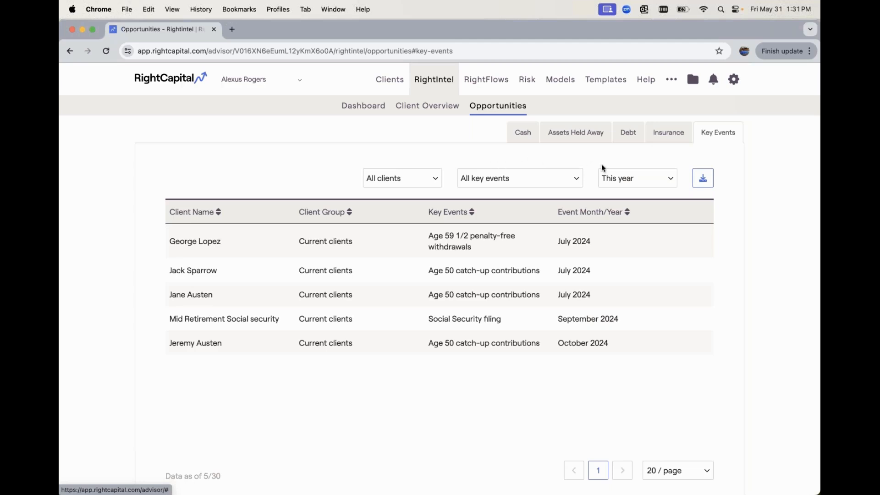
Step: Switch the key events period to All time and back to This year
click(622, 178)
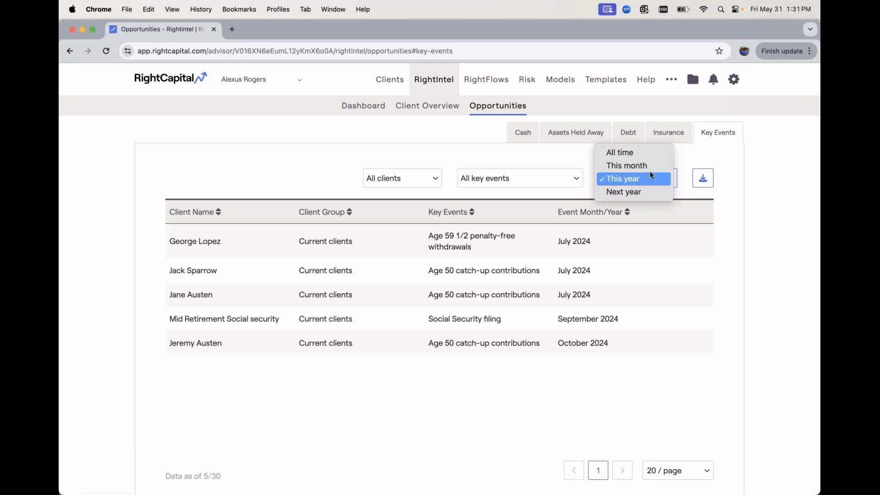
click(644, 155)
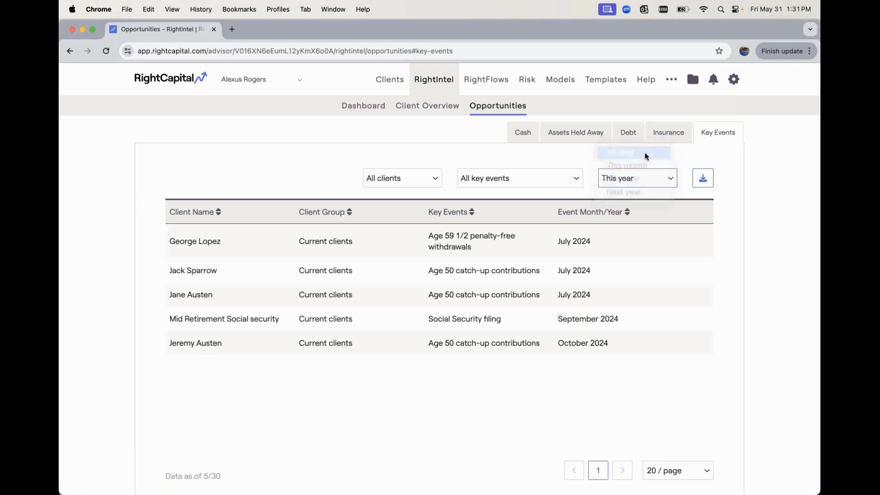
click(642, 179)
click(640, 205)
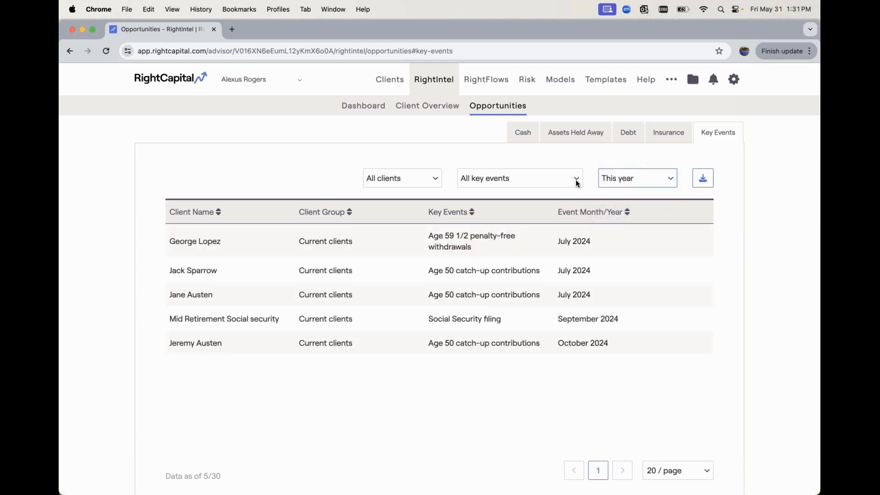
Step: Filter the key events to Medicare filing for Next year, keeping all clients included
click(517, 179)
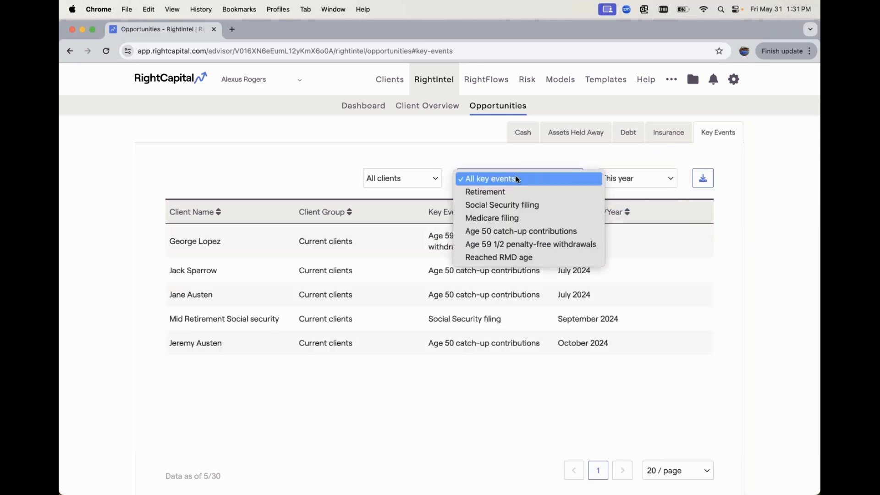
click(524, 219)
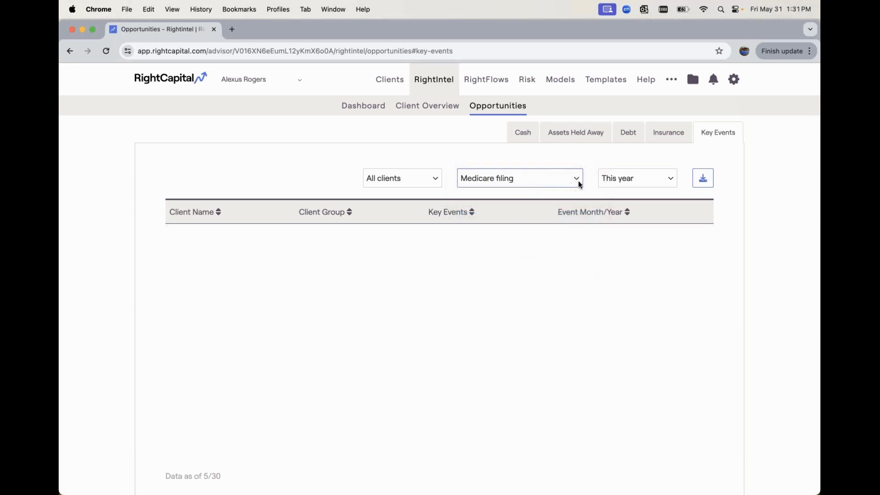
click(607, 183)
click(607, 191)
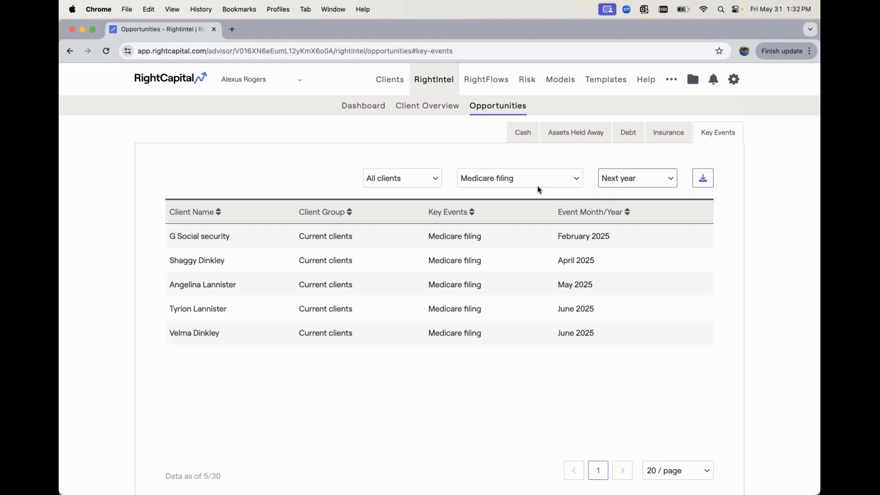
click(423, 177)
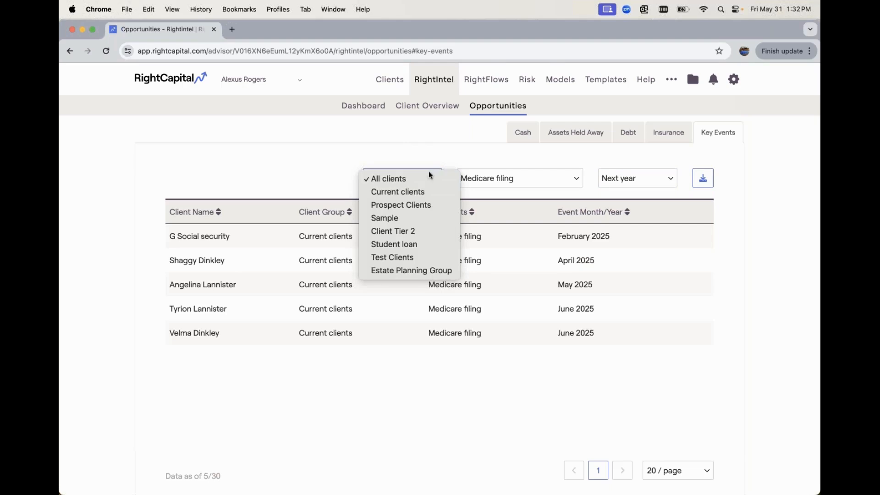
click(453, 158)
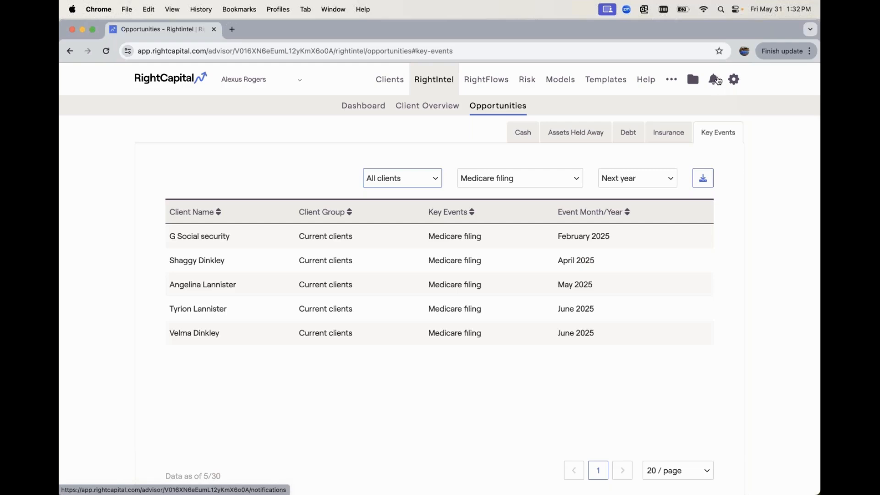
Step: Open the advisor's notification settings and examine the delivery options for each notification, including the RightIntel key events alerts
click(714, 82)
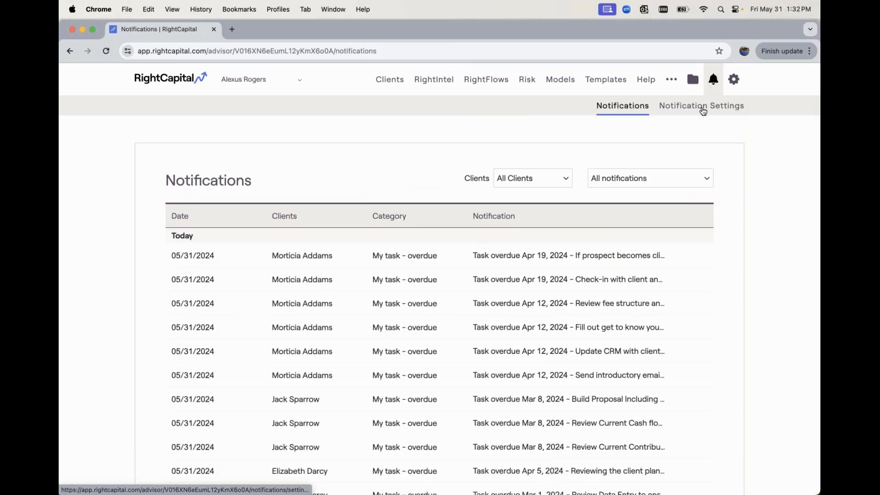
click(701, 107)
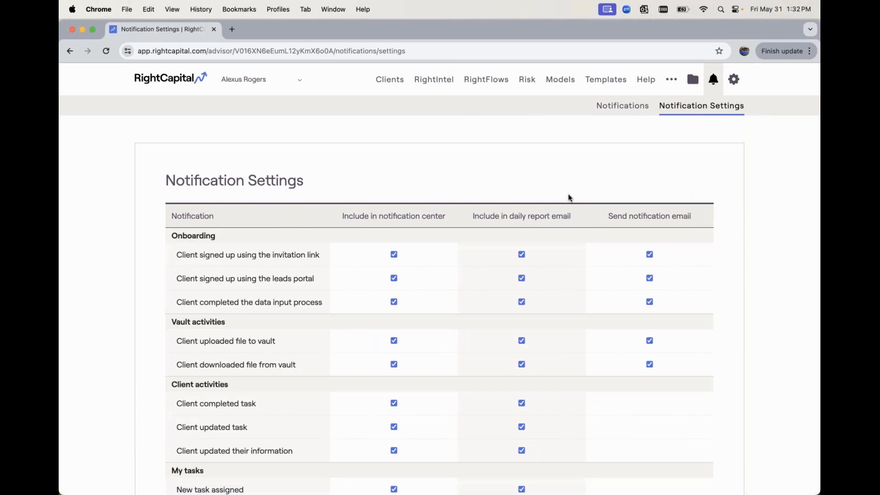
scroll(568, 197, down, 2)
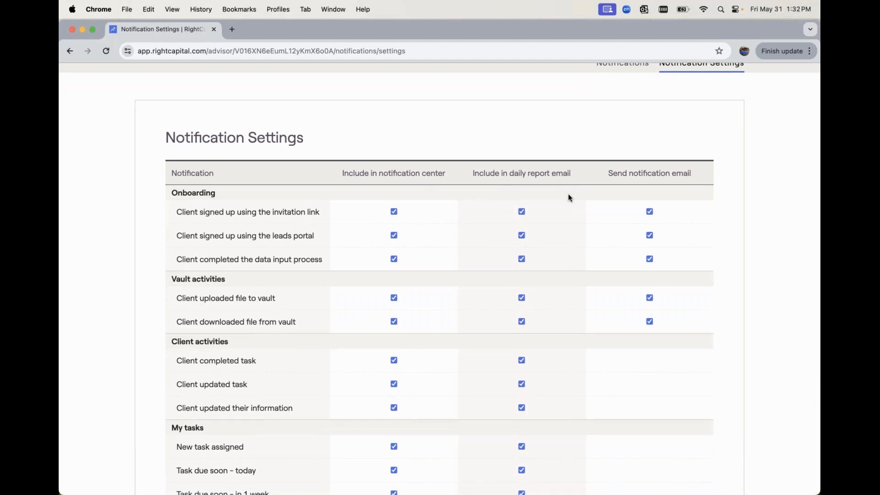
scroll(568, 198, down, 3)
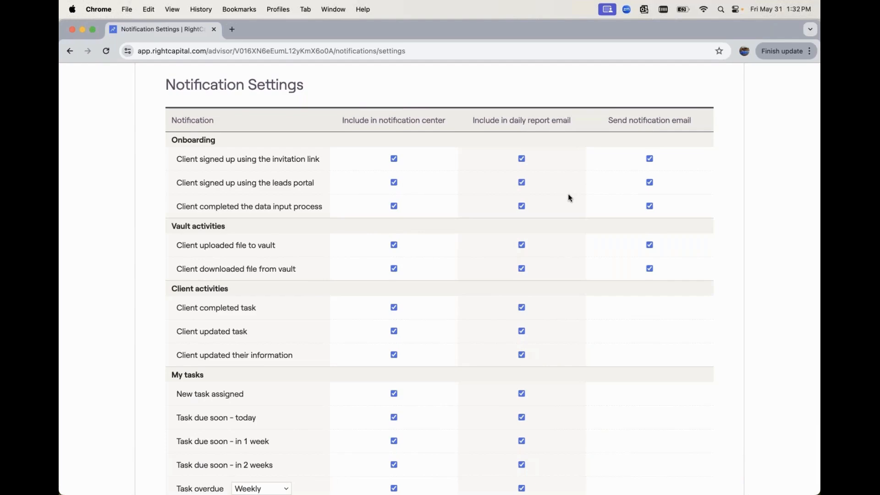
scroll(568, 198, down, 1)
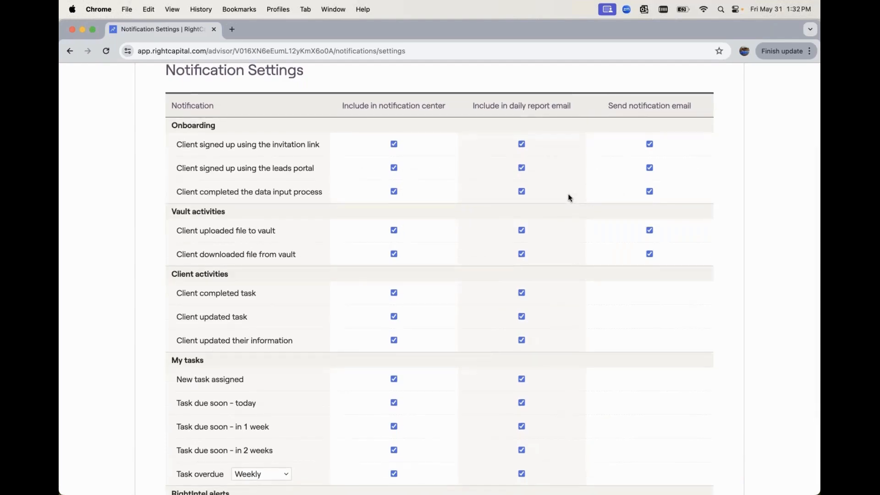
scroll(568, 197, down, 4)
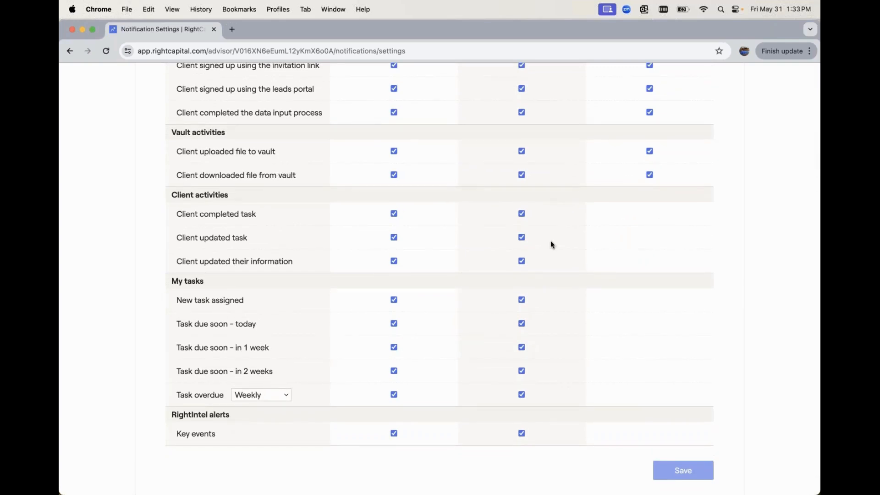
scroll(420, 413, up, 3)
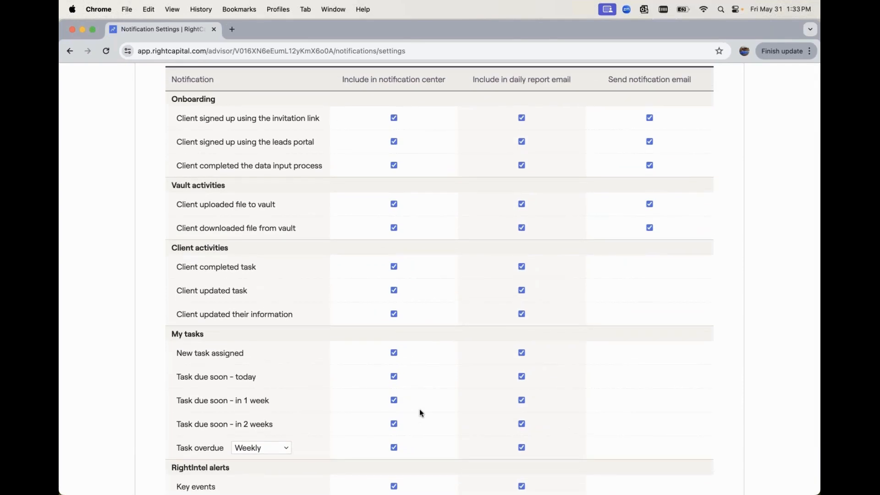
scroll(419, 412, down, 3)
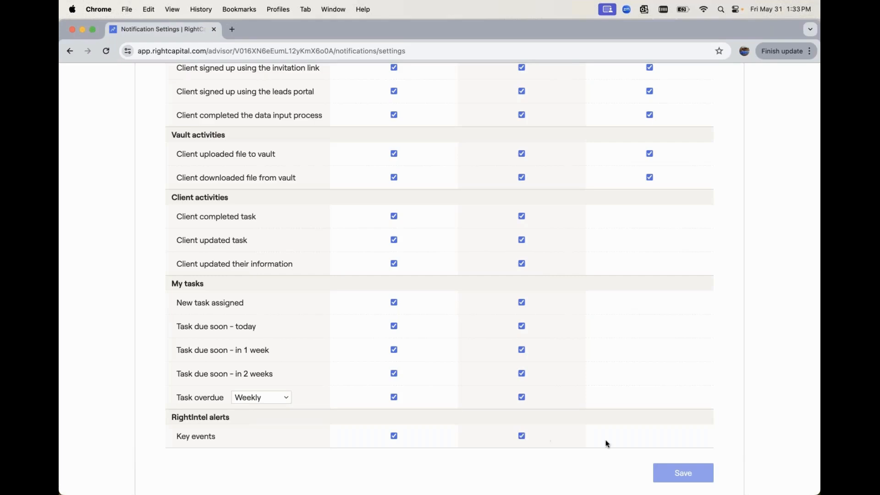
scroll(608, 441, up, 3)
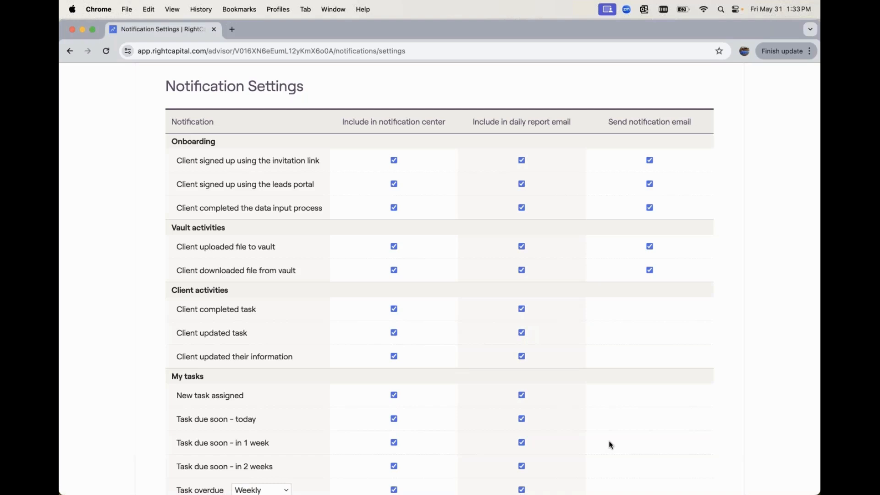
scroll(609, 441, up, 3)
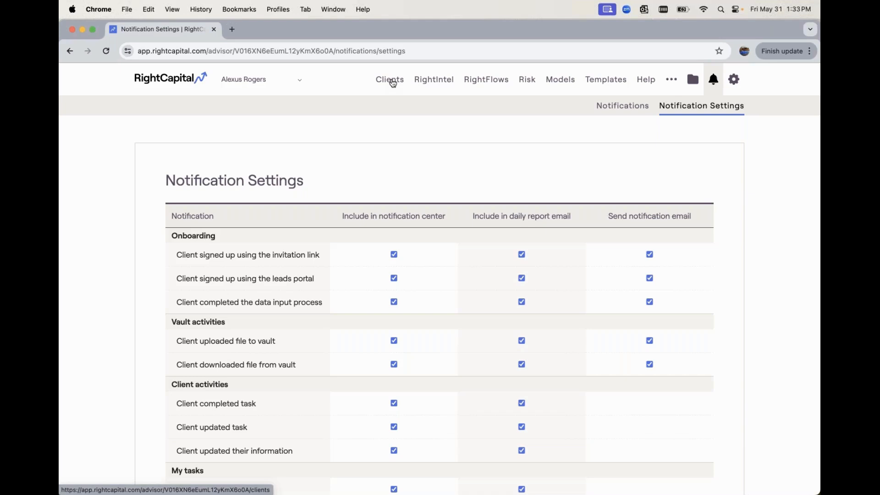
Step: Find the couple in the client list by the client's last name and open their plan
click(393, 83)
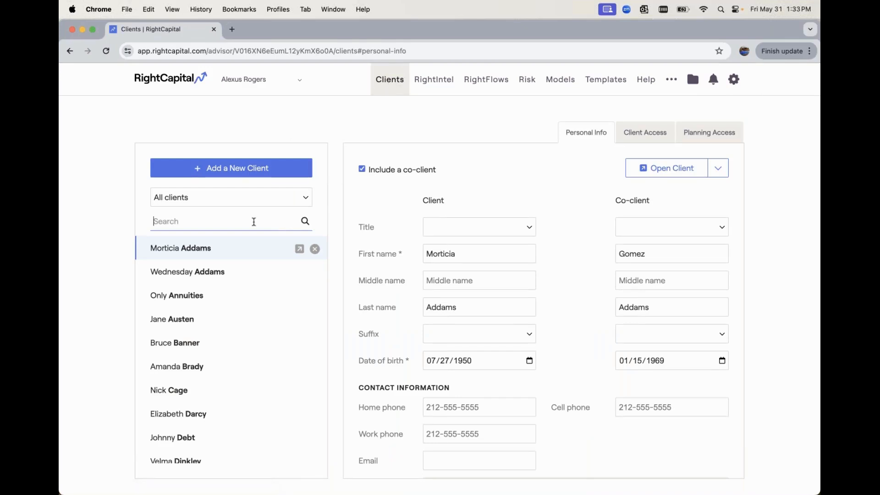
text(swann)
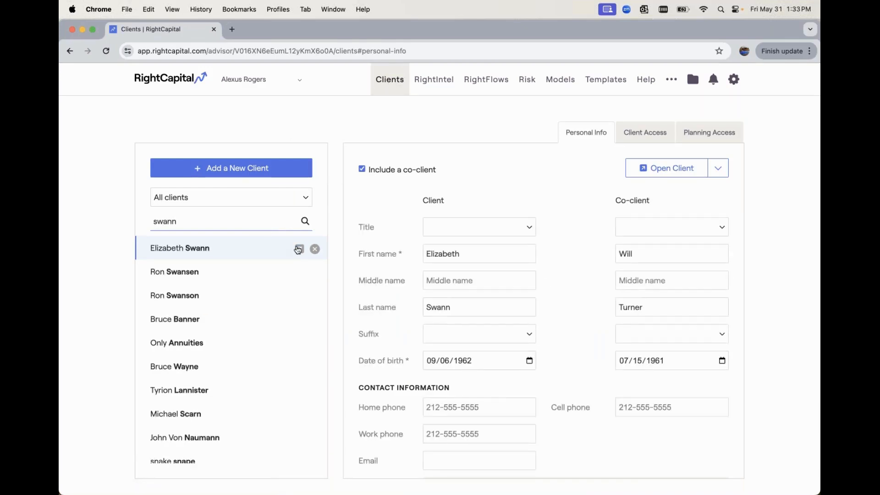
click(300, 249)
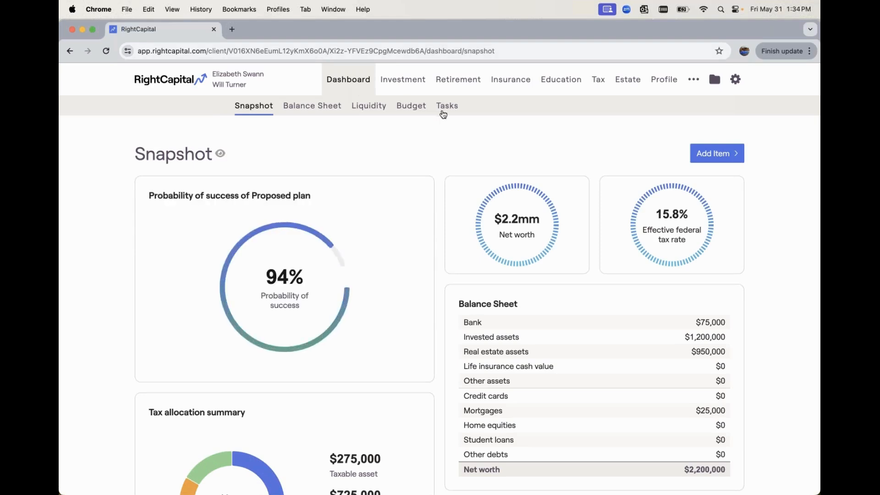
Step: Start a new single task in the couple's plan, keeping its frequency at One Time
click(445, 108)
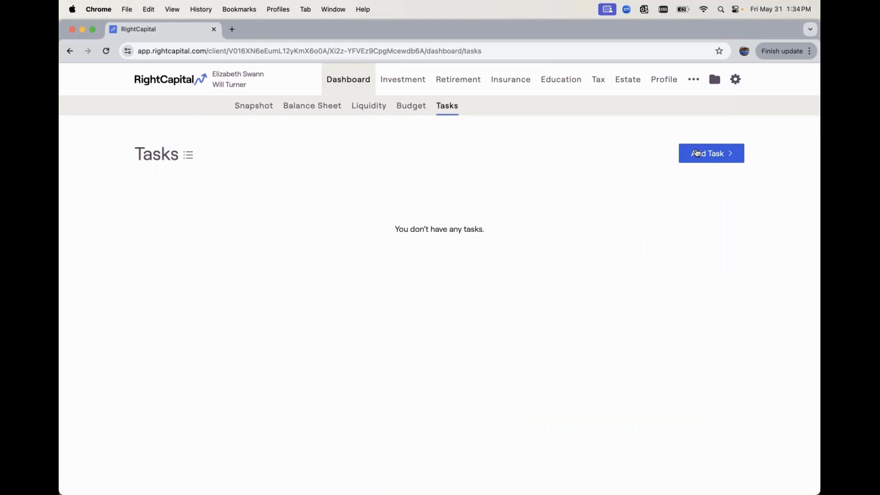
click(696, 153)
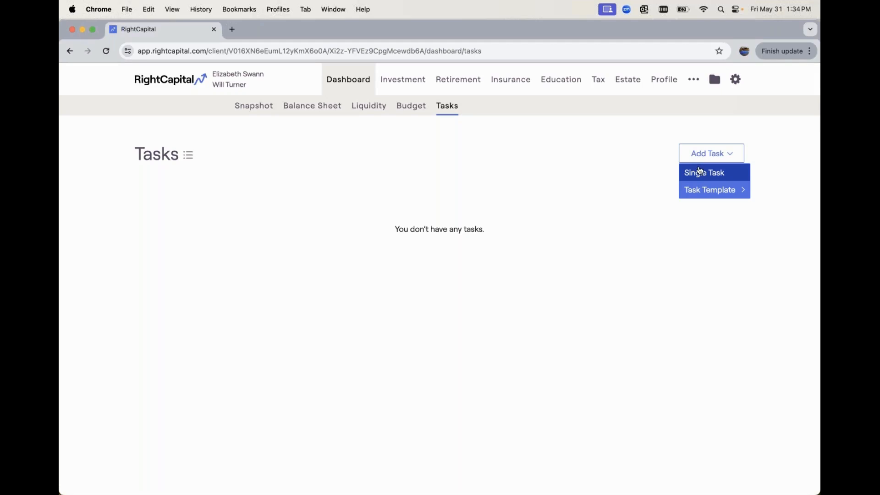
click(703, 173)
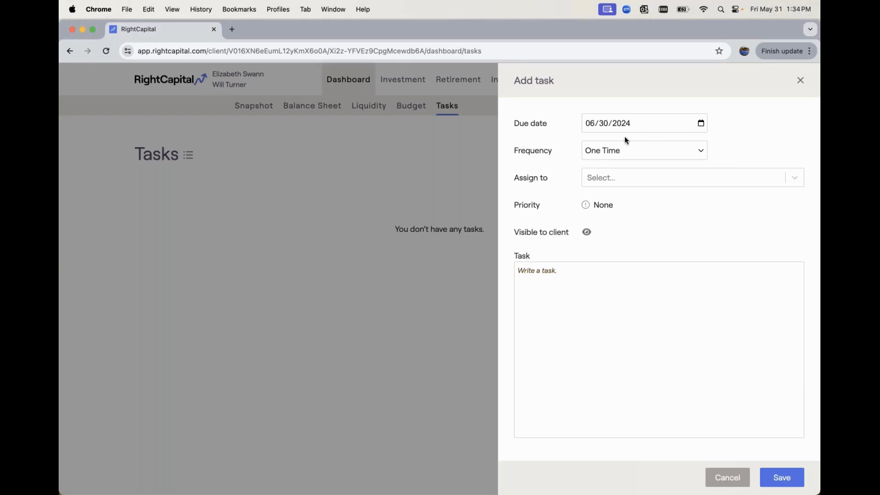
click(609, 150)
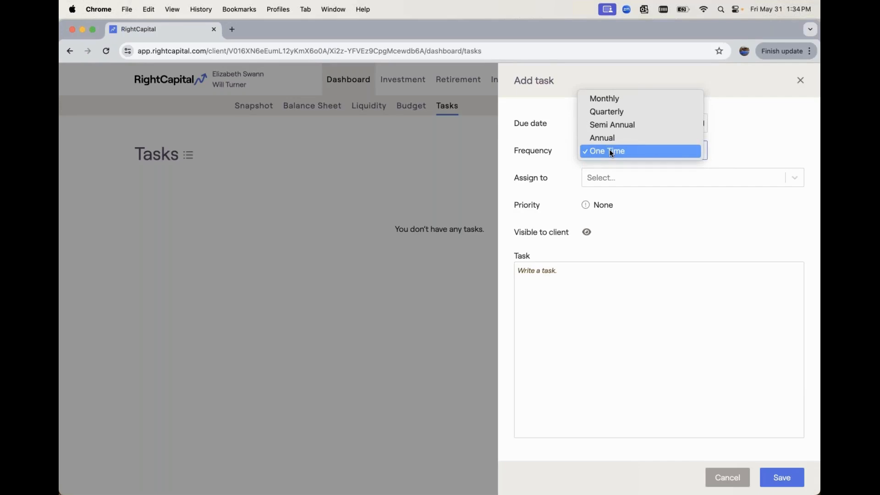
click(716, 148)
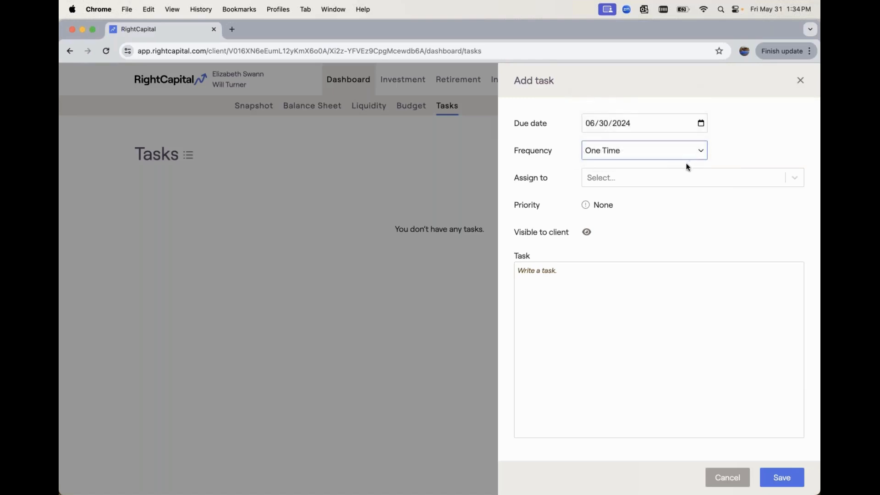
Step: Assign the new task to both the client and the co-client
click(668, 178)
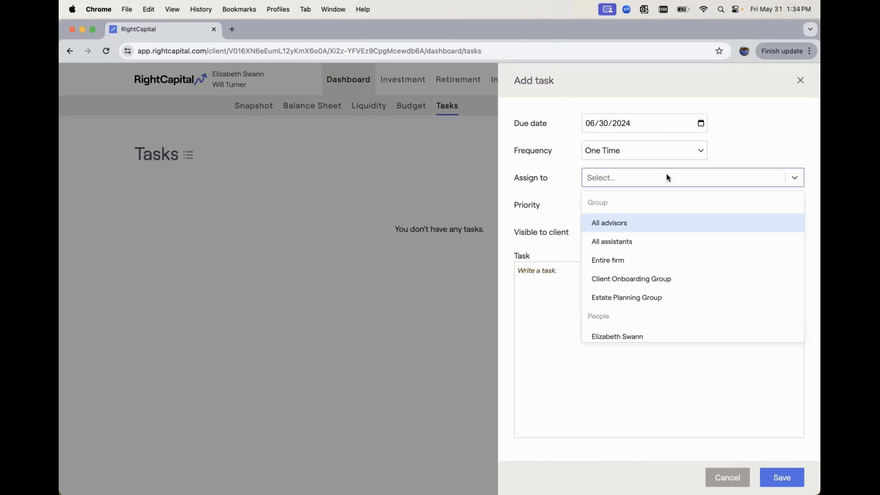
scroll(634, 246, down, 3)
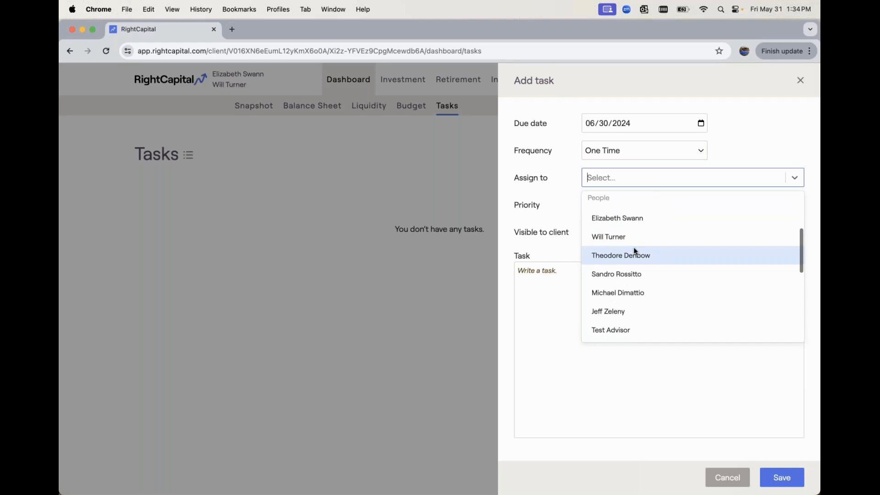
click(638, 221)
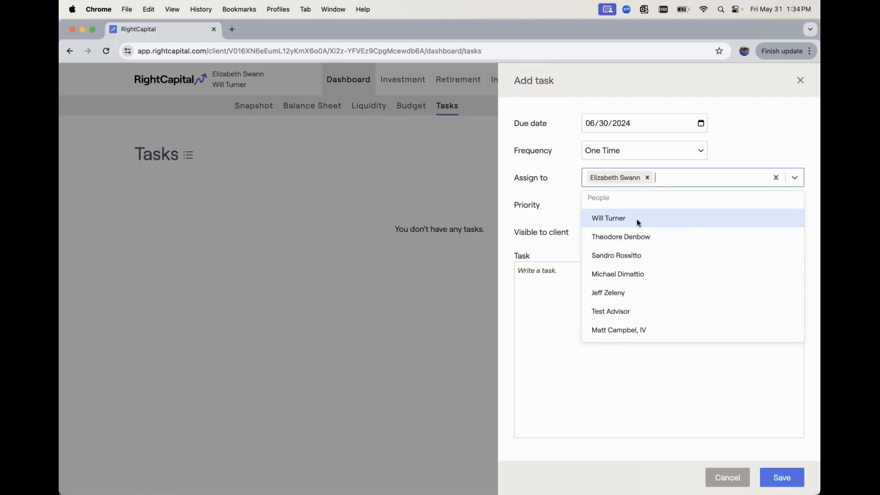
click(636, 219)
click(543, 183)
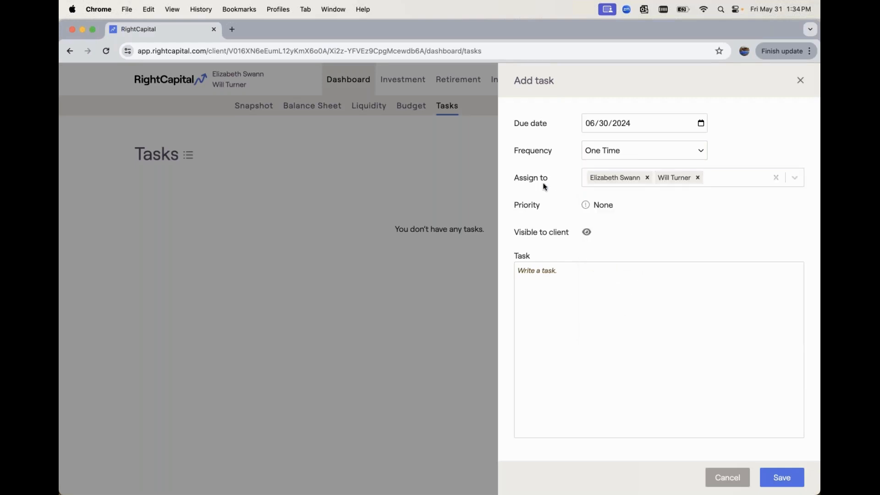
Step: Set the task's priority to High and keep it visible to the client
click(586, 206)
click(587, 233)
click(586, 235)
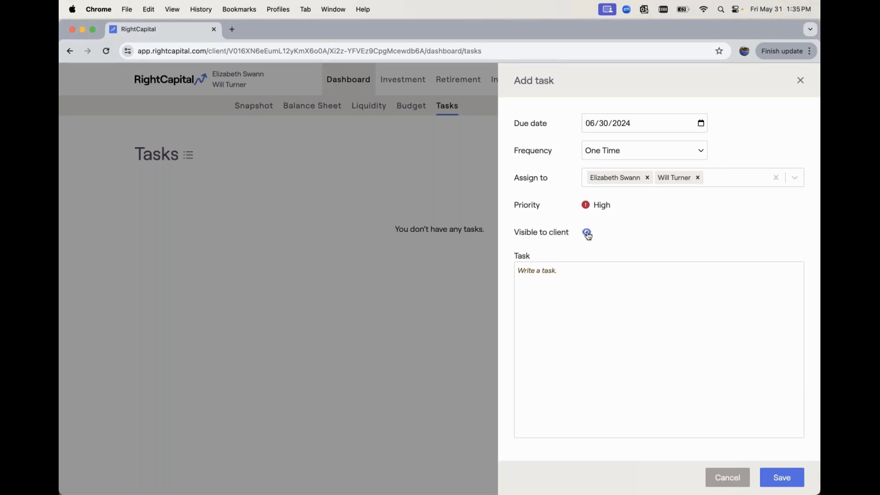
Step: Write the task as "Book some time with me to review medicare filing best practices: calendarlink.com" and save it
click(557, 273)
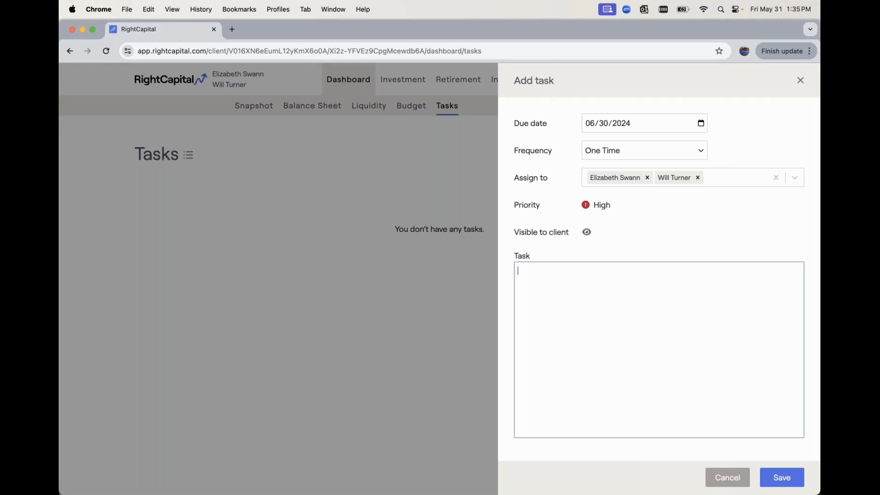
text(Book some time with me to review )
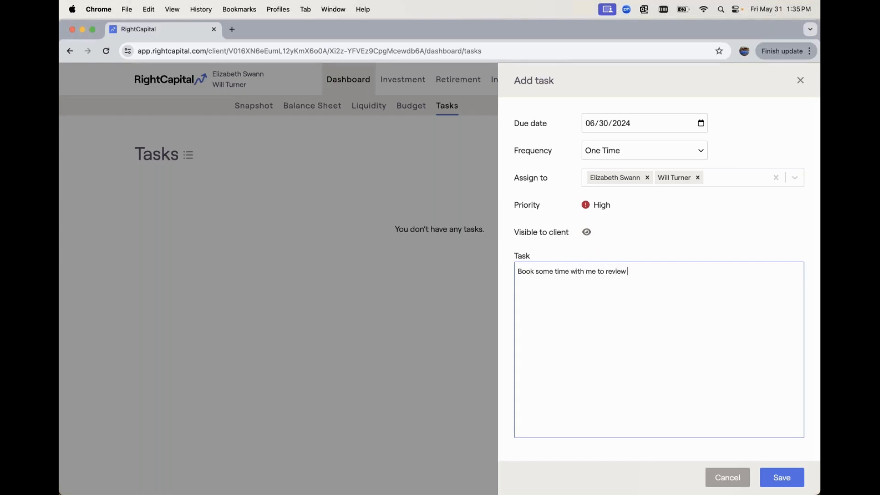
text(medicare filing best practices:)
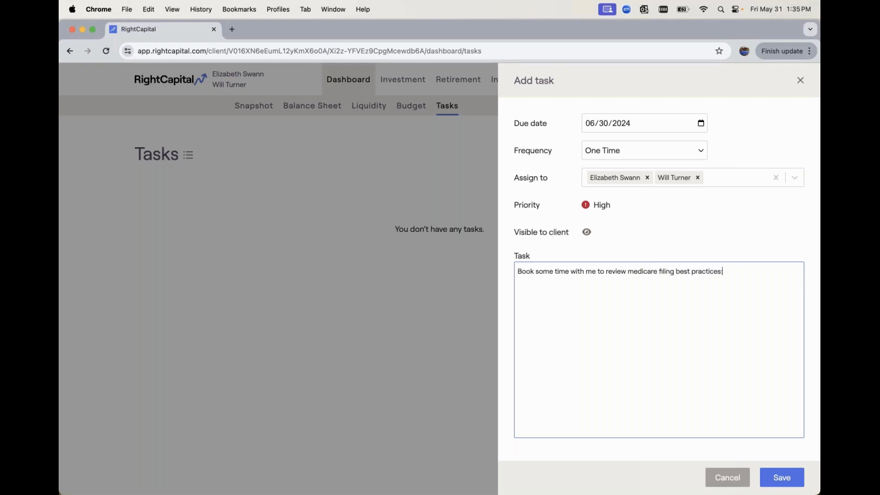
text( calendarlink.com)
click(762, 476)
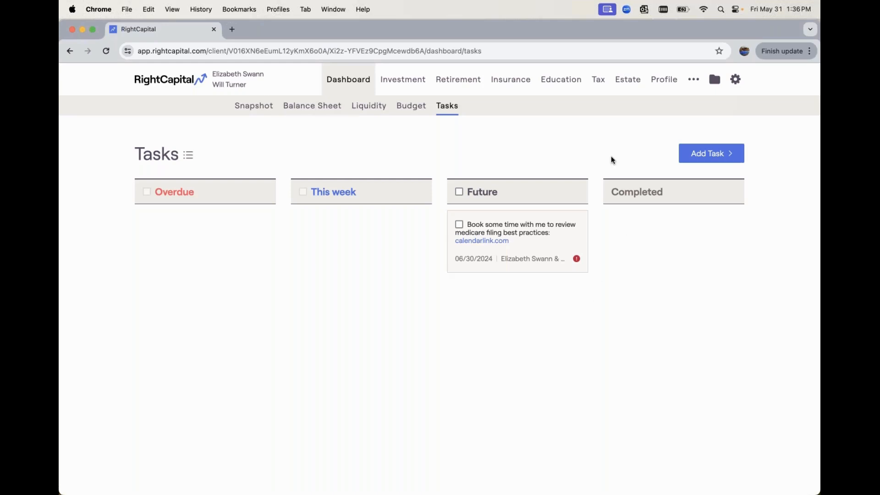
Step: Show the task templates available for the couple's plan and close the list without adding one
click(699, 155)
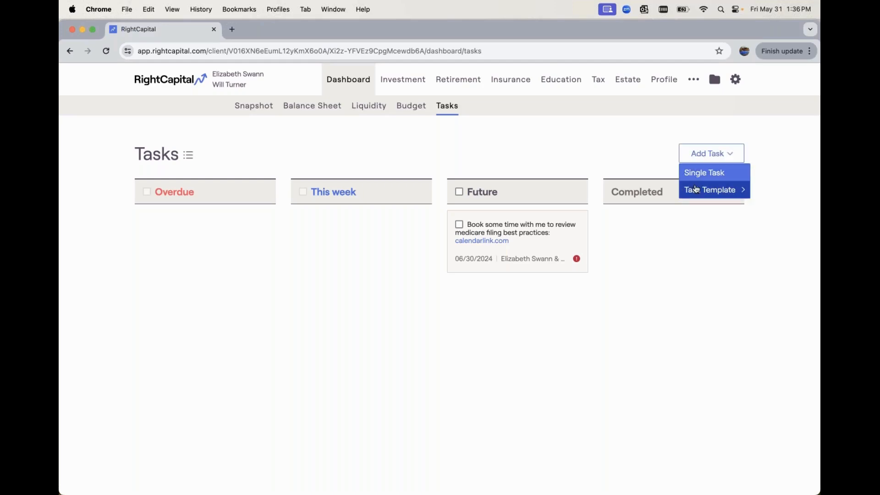
mouse_move(696, 189)
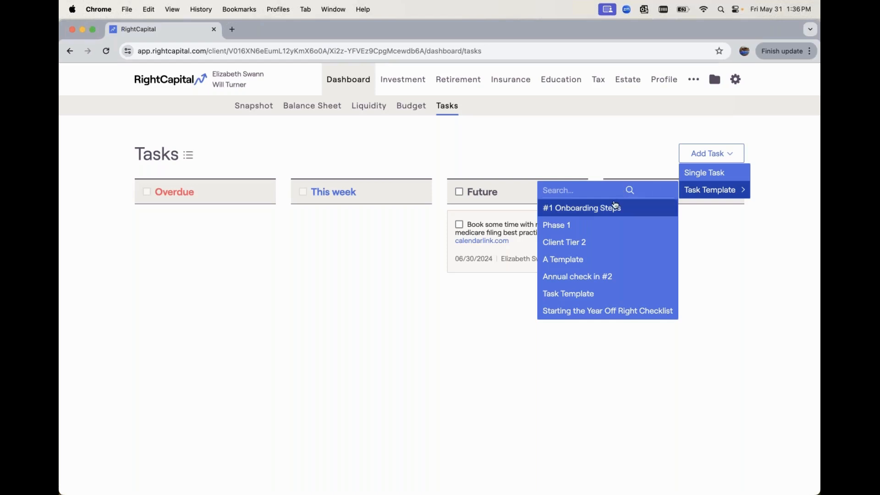
click(563, 143)
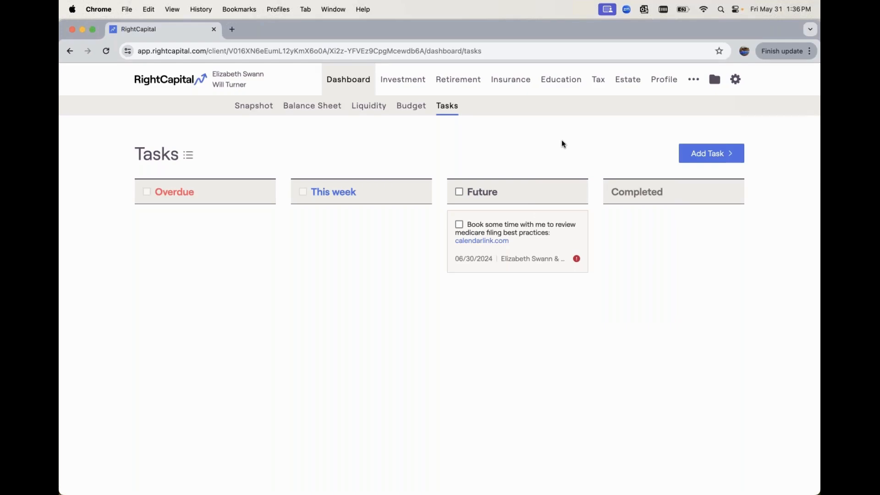